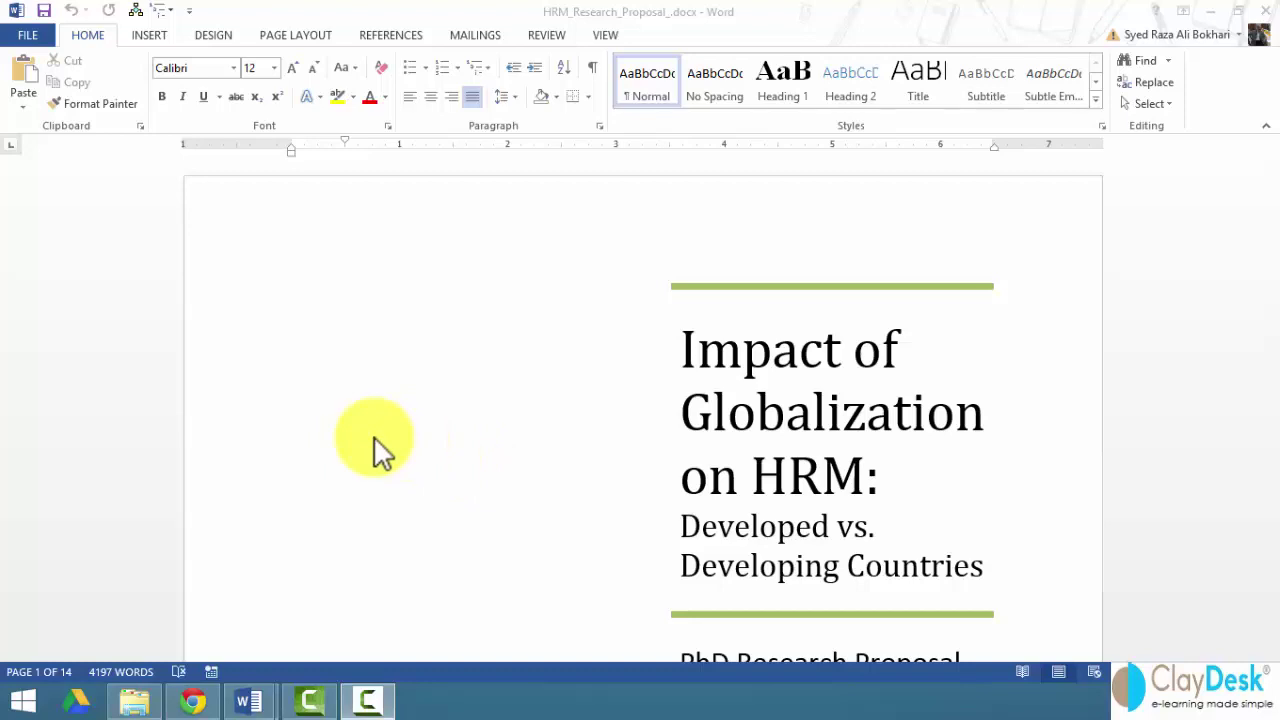
Scroll from the title page down to the Introduction heading and its opening paragraph on page 2
scroll(375, 450, "down", 10)
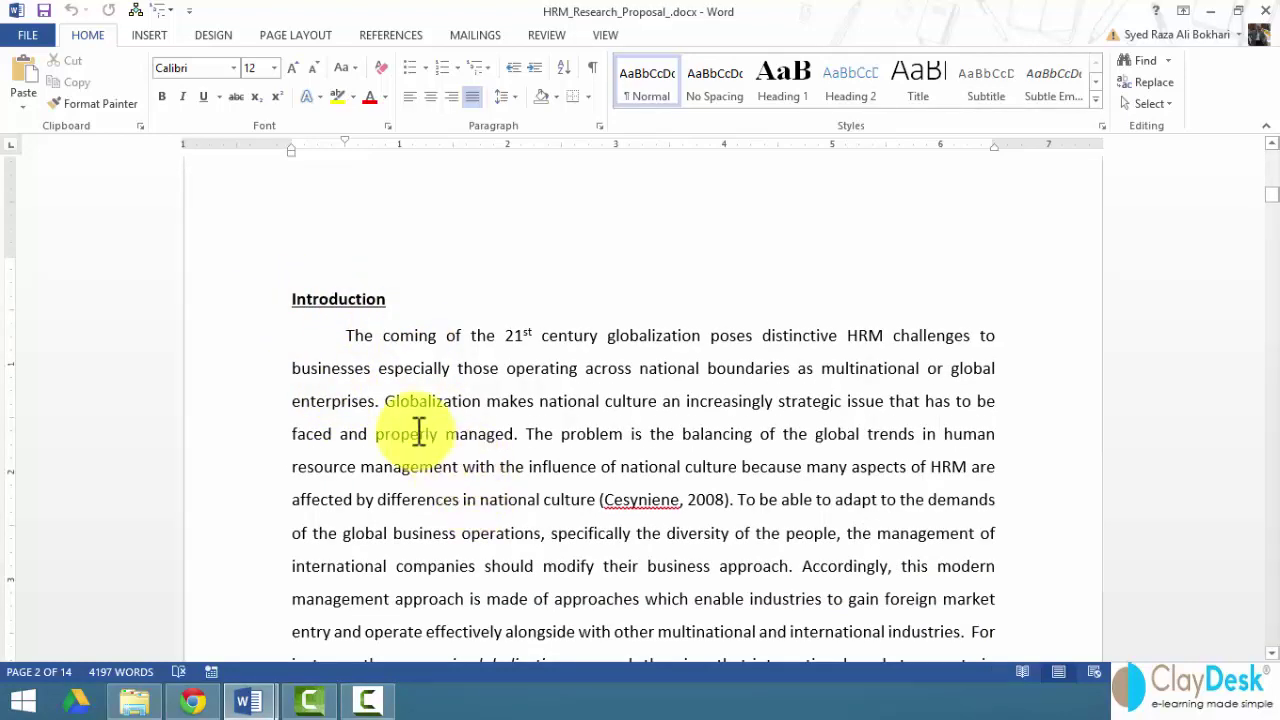
scroll(420, 432, "up", 3)
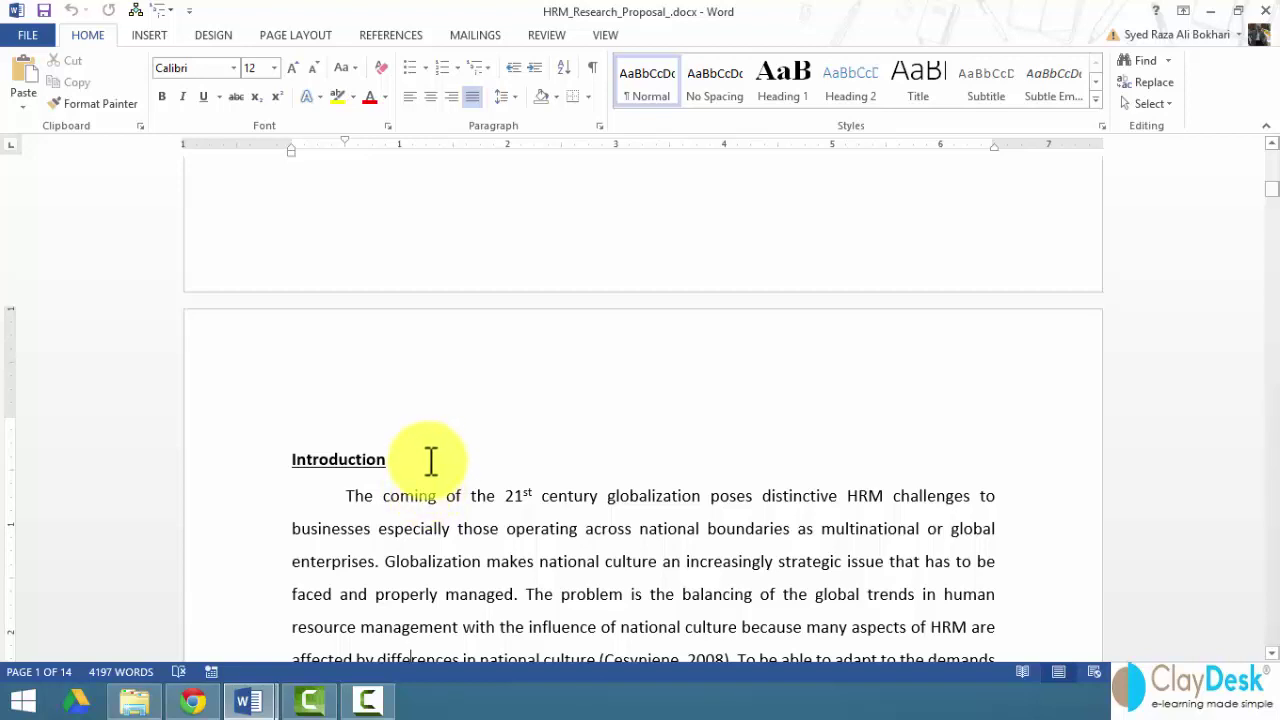
scroll(420, 458, "down", 2)
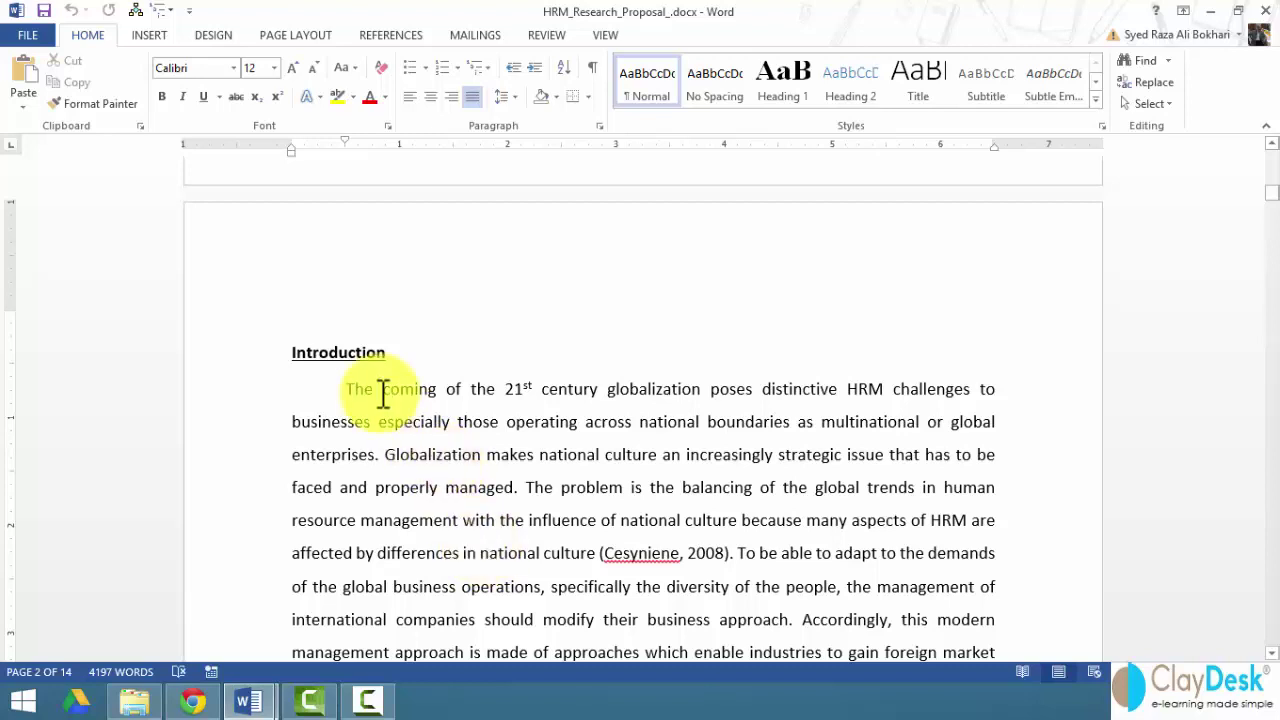
Insert the Cat.jpg picture beneath the Introduction heading on page 2
left_click(150, 36)
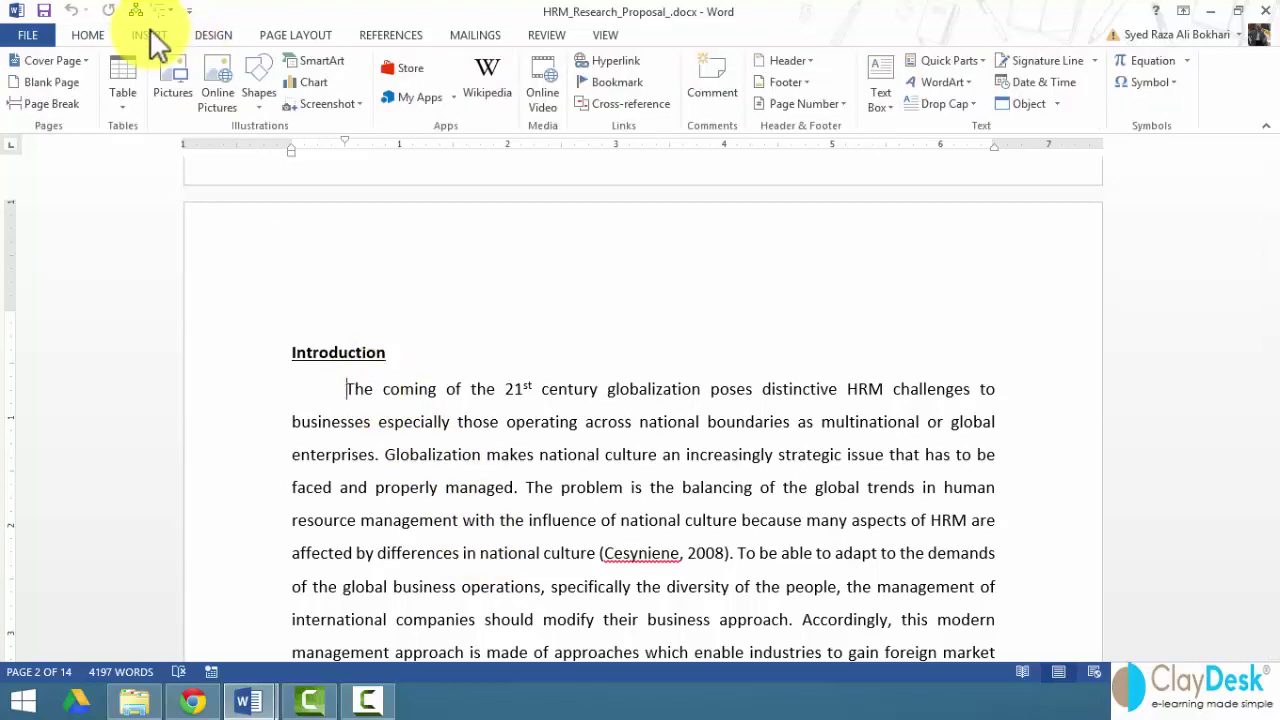
left_click(170, 94)
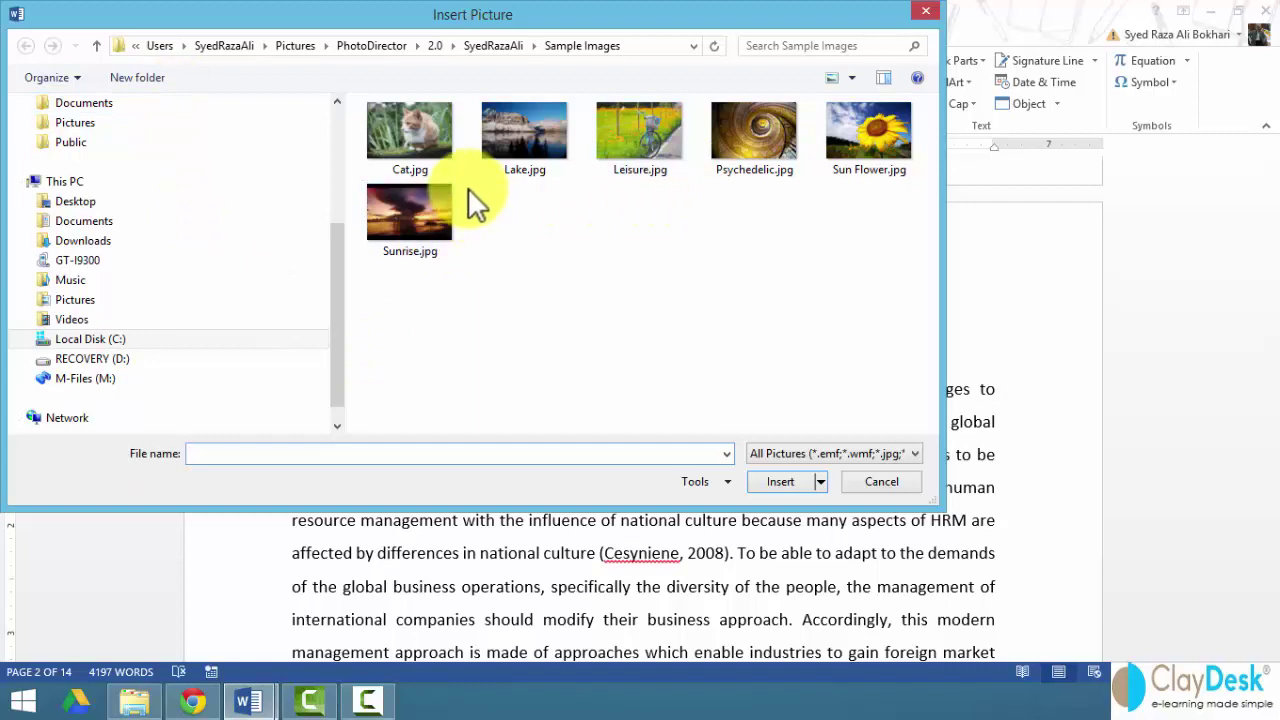
left_click(418, 138)
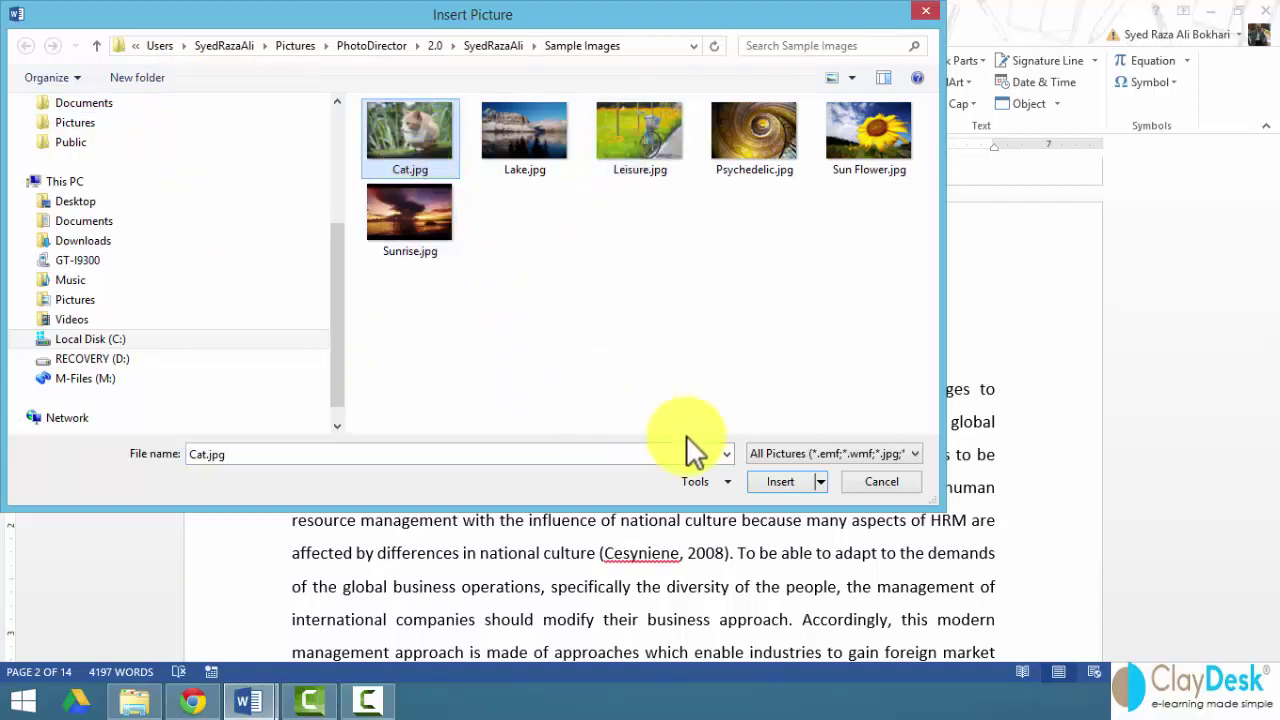
left_click(780, 482)
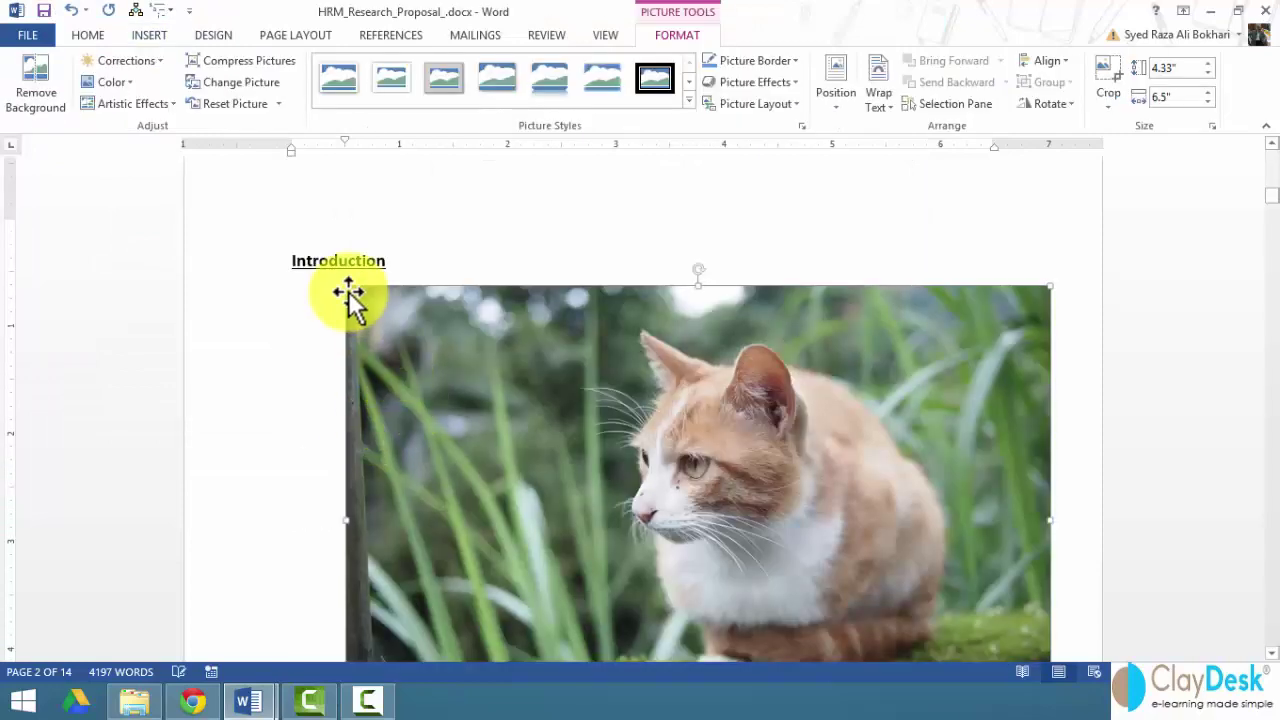
Resize the cat photo to 1.75 × 2.62 inches and move the paragraph onto a line below it
left_click_drag(345, 287, 714, 480)
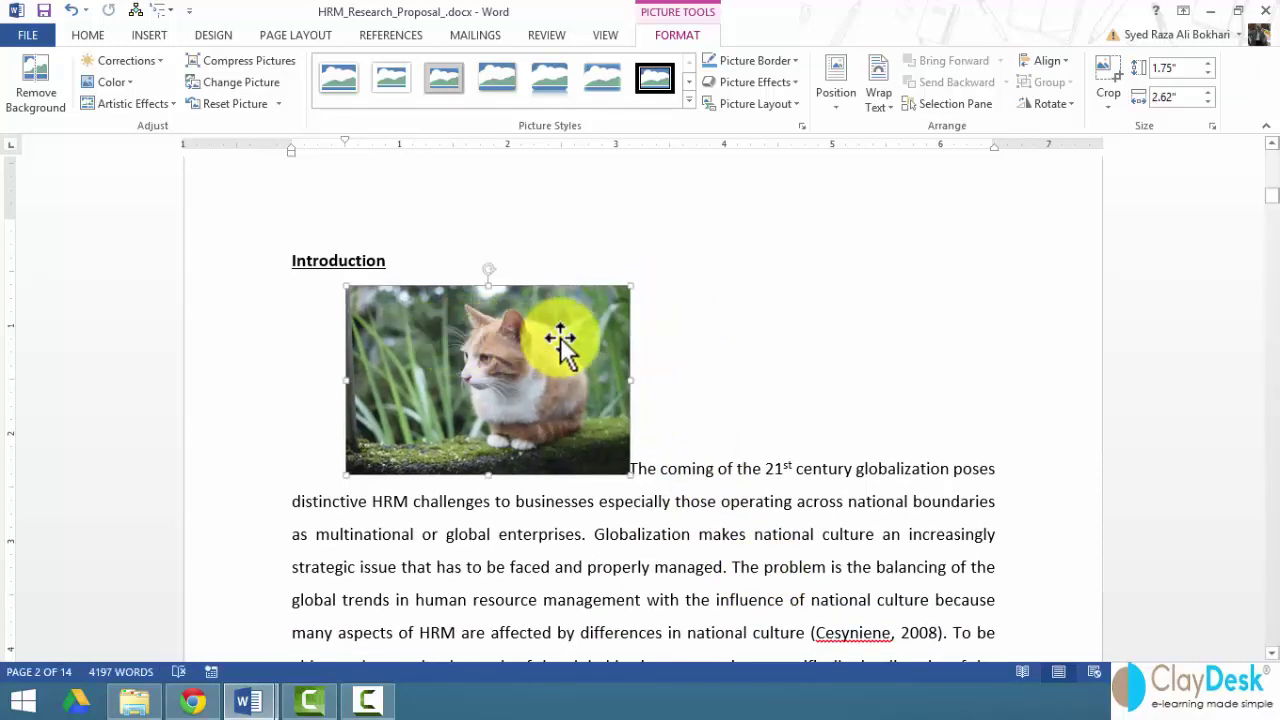
left_click(677, 329)
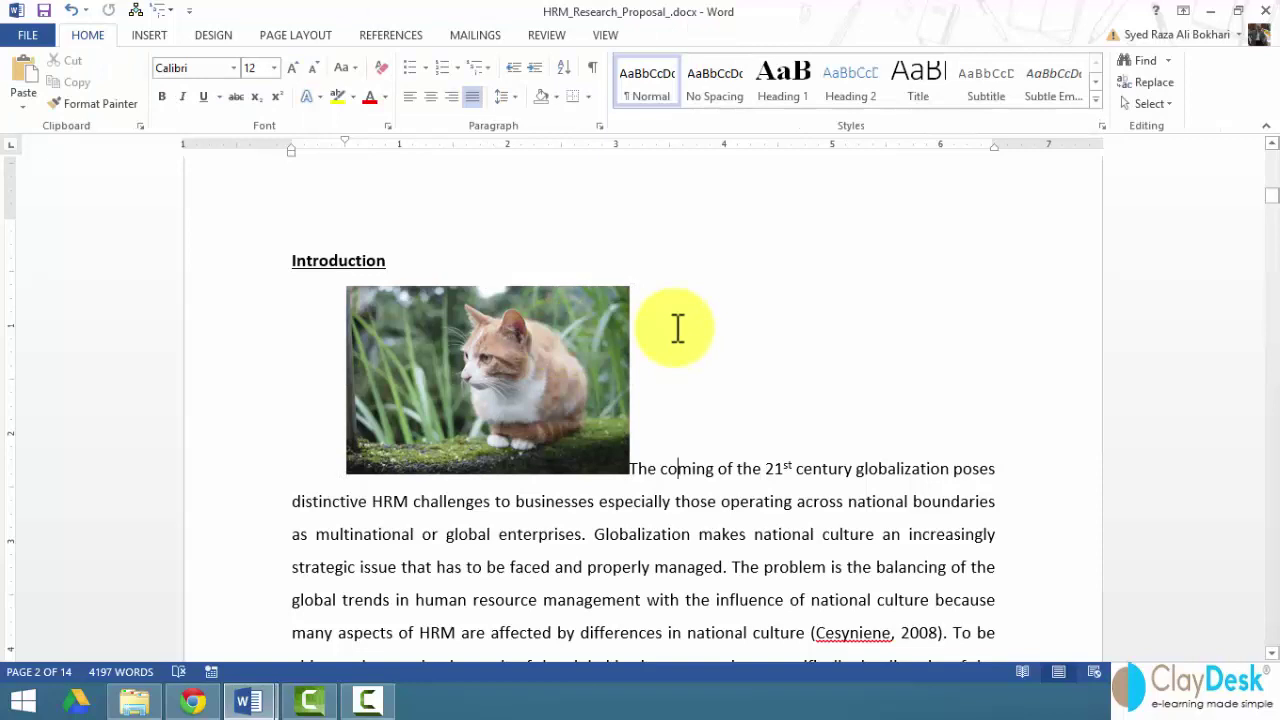
left_click(494, 351)
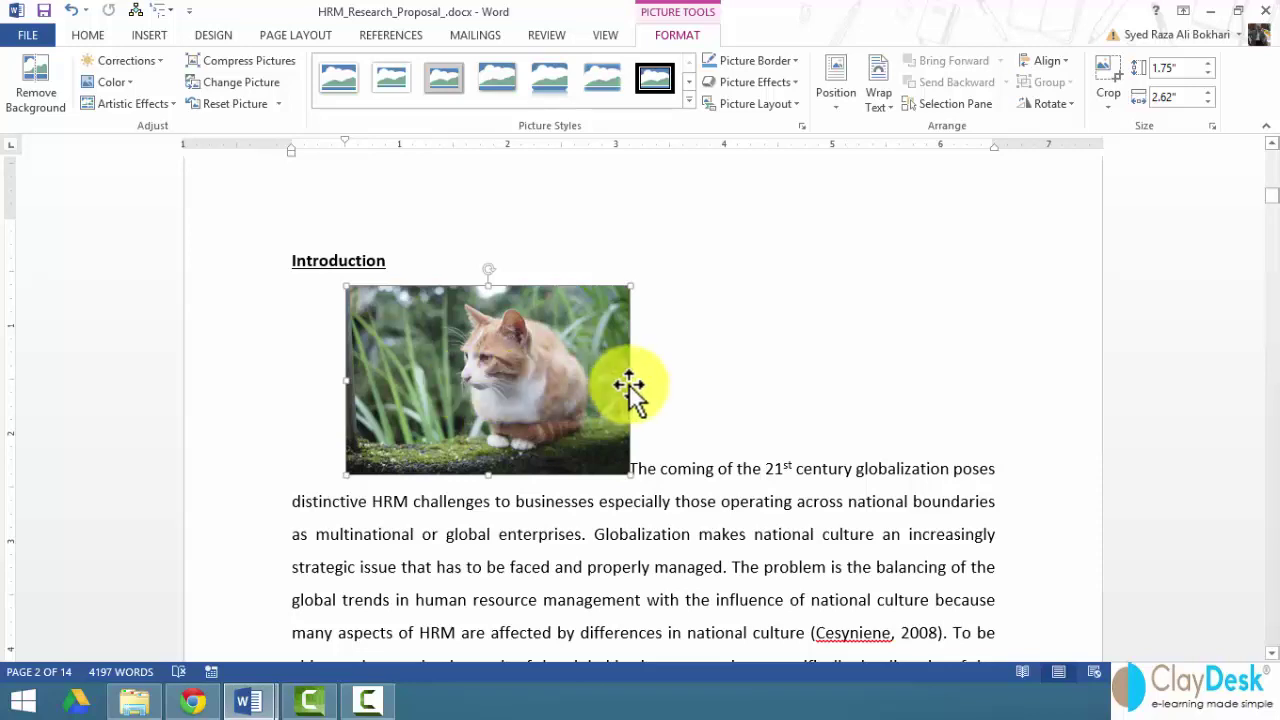
left_click(675, 384)
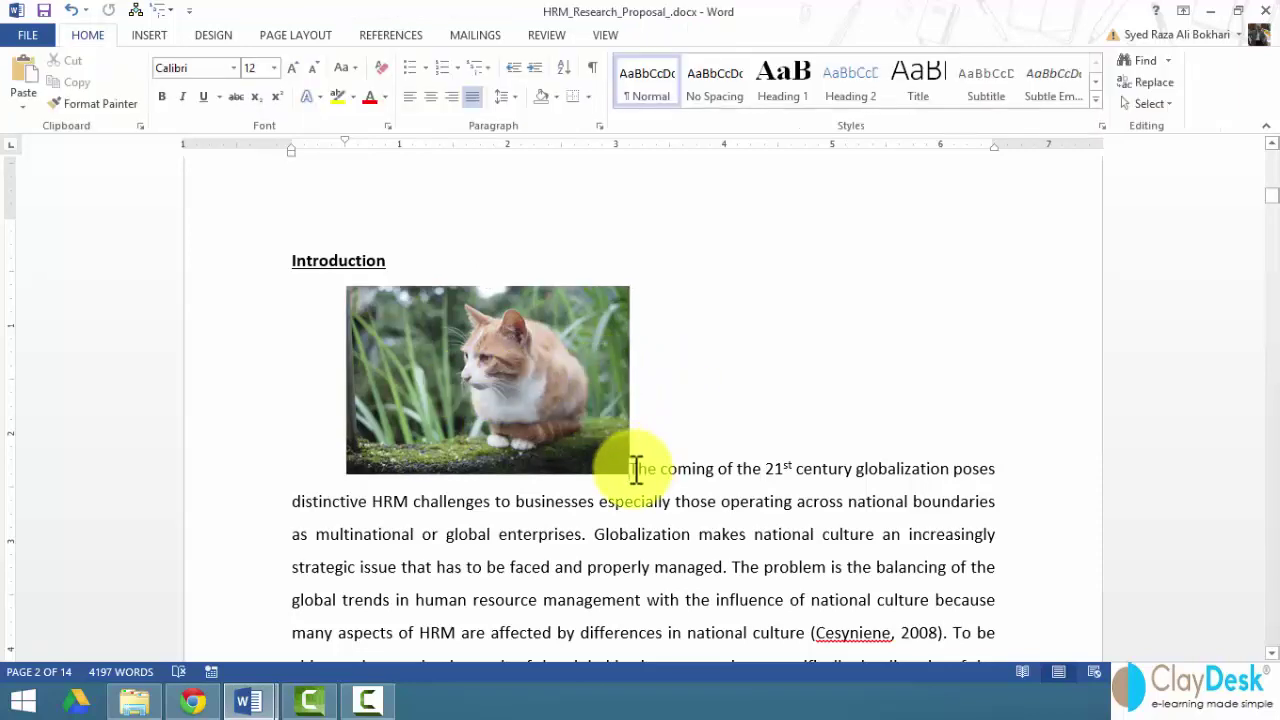
key("Return")
Give the cat photo square text wrapping and drag it to the left margin beside the paragraph
left_click(614, 450)
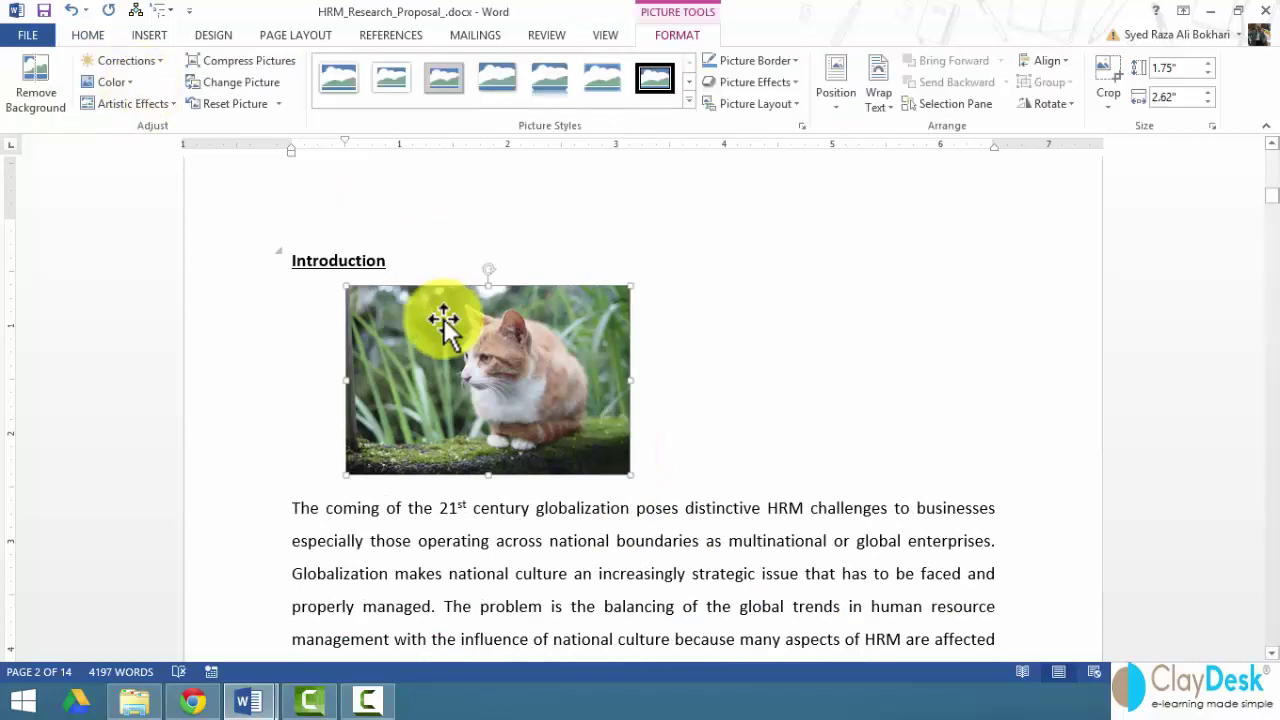
left_click(840, 98)
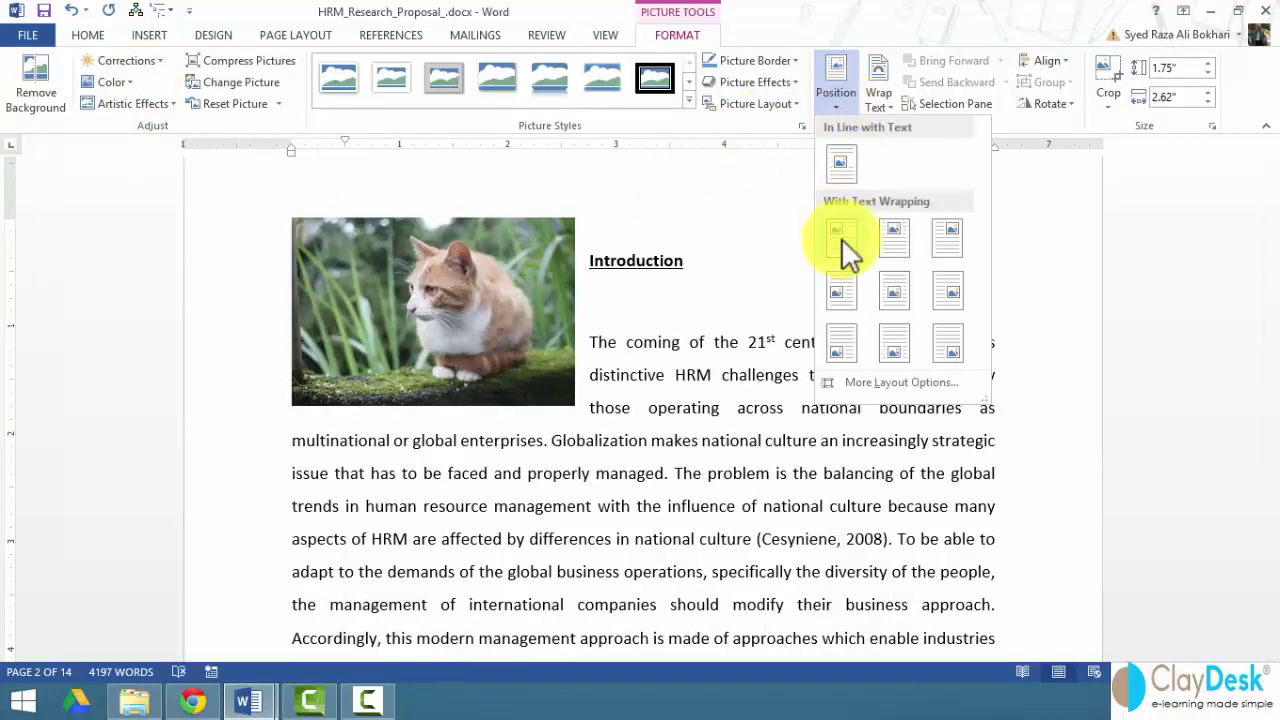
left_click(670, 265)
left_click_drag(479, 411, 417, 458)
left_click(335, 302)
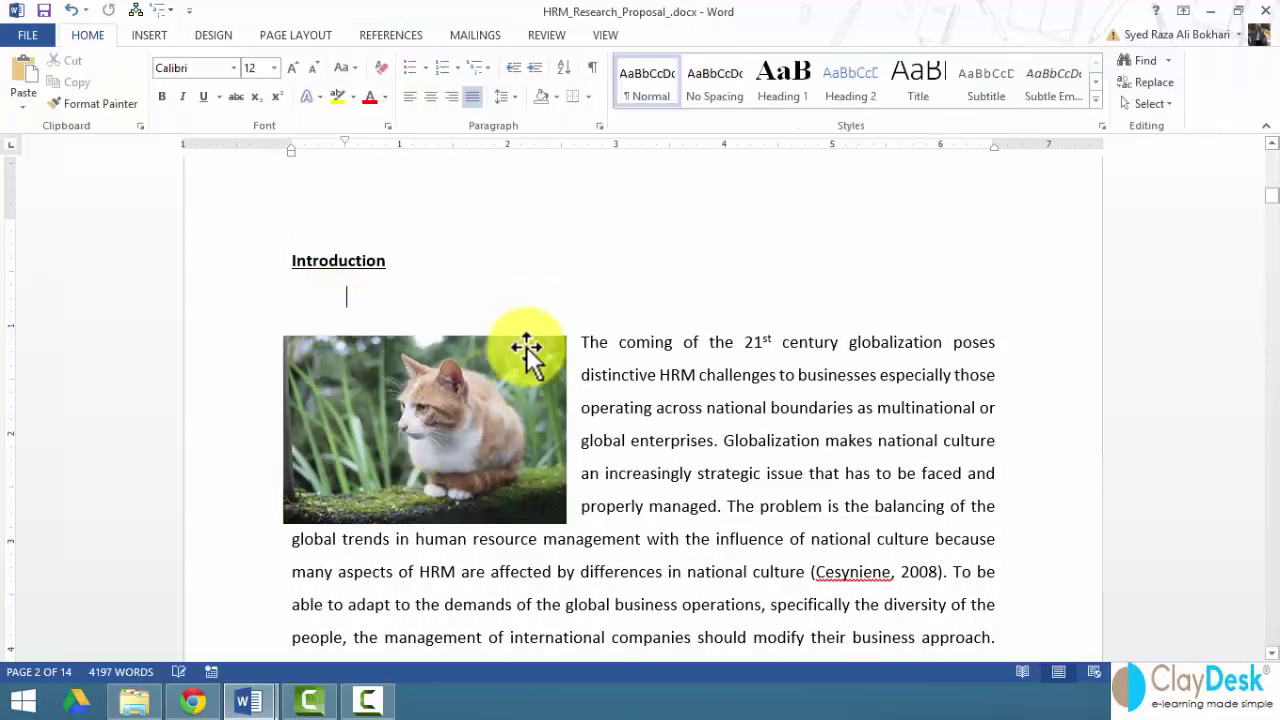
Reselect the cat photo to bring back its picture formatting tools
left_click(163, 42)
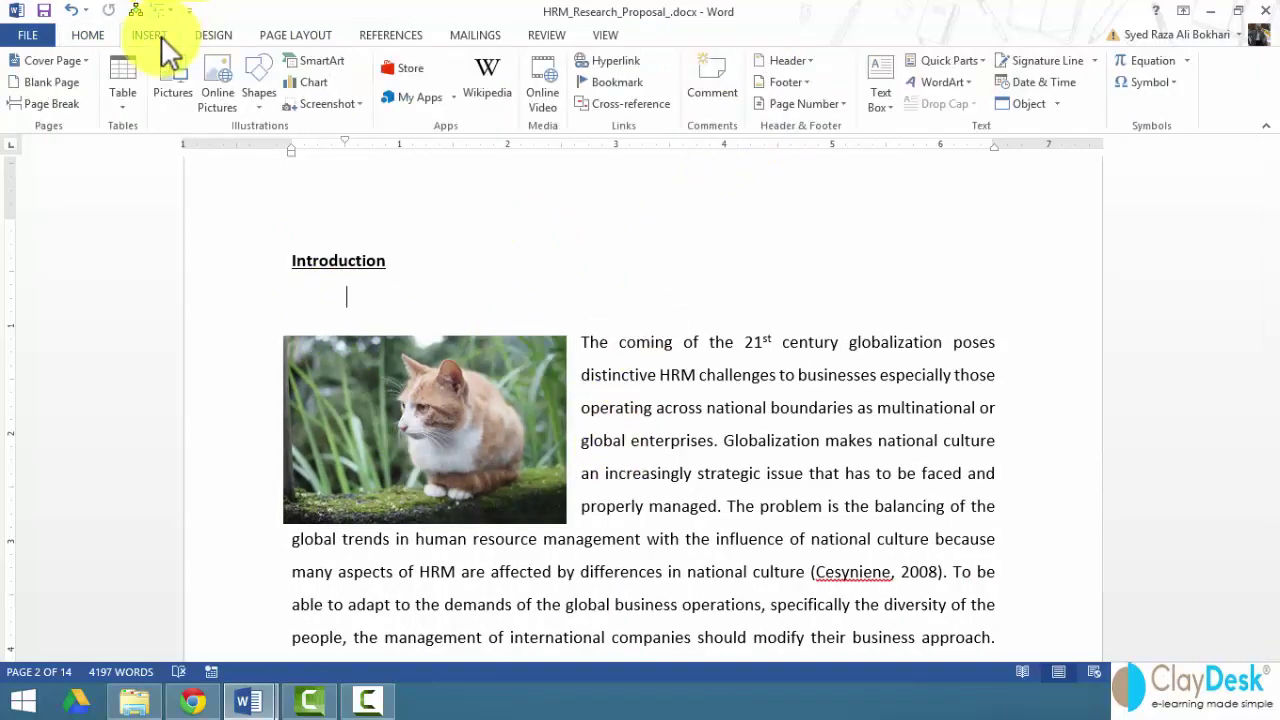
left_click(503, 390)
double_click(503, 390)
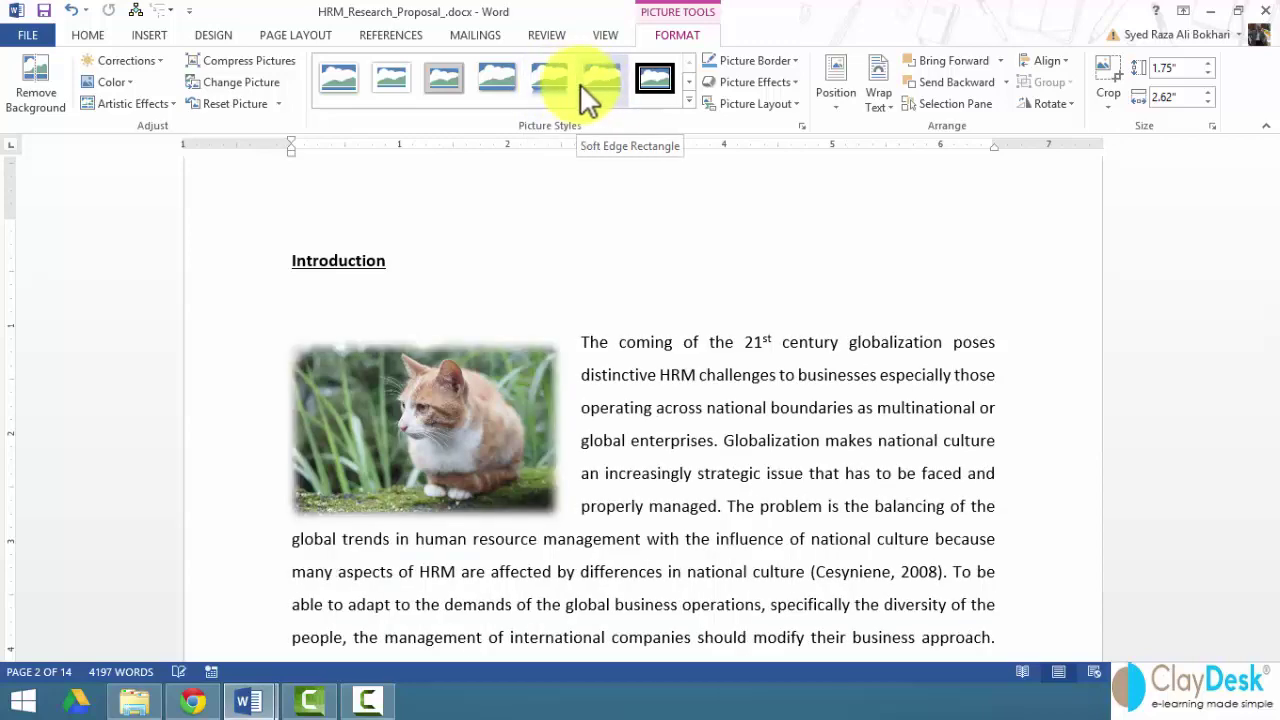
Apply a soft-edged style from the Picture Styles gallery to the cat photo
left_click(553, 85)
left_click(688, 100)
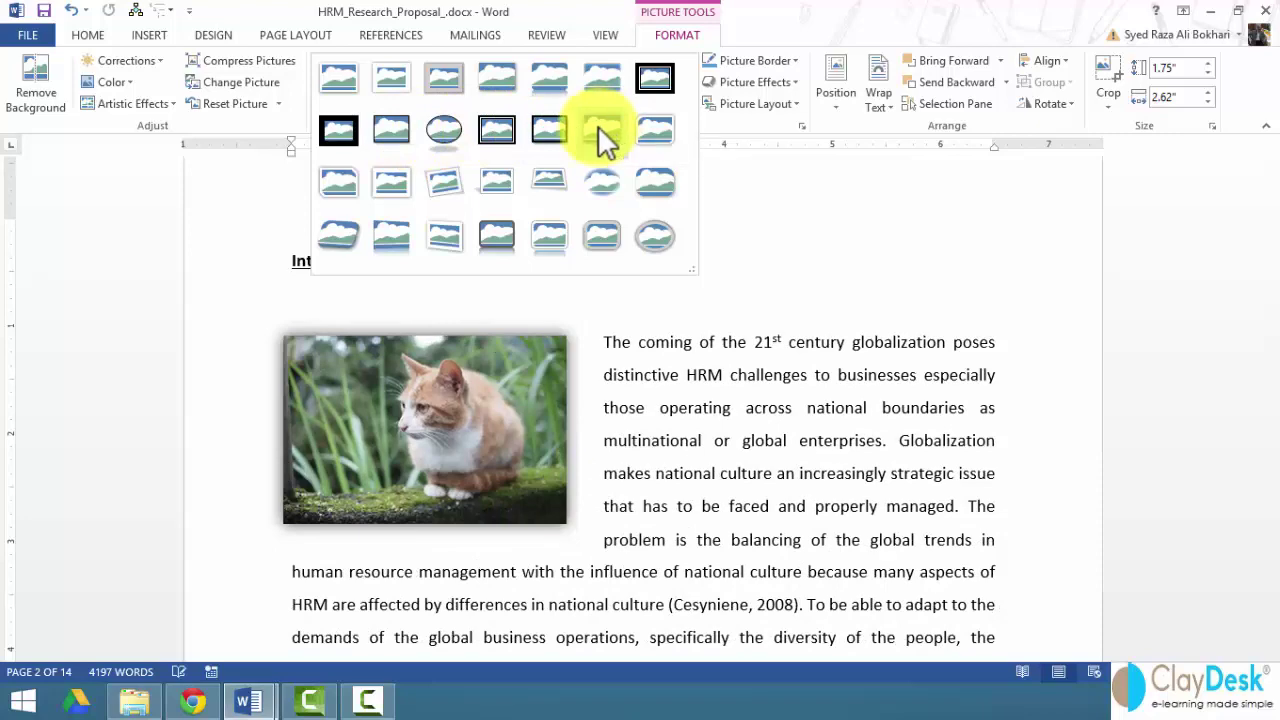
left_click(603, 130)
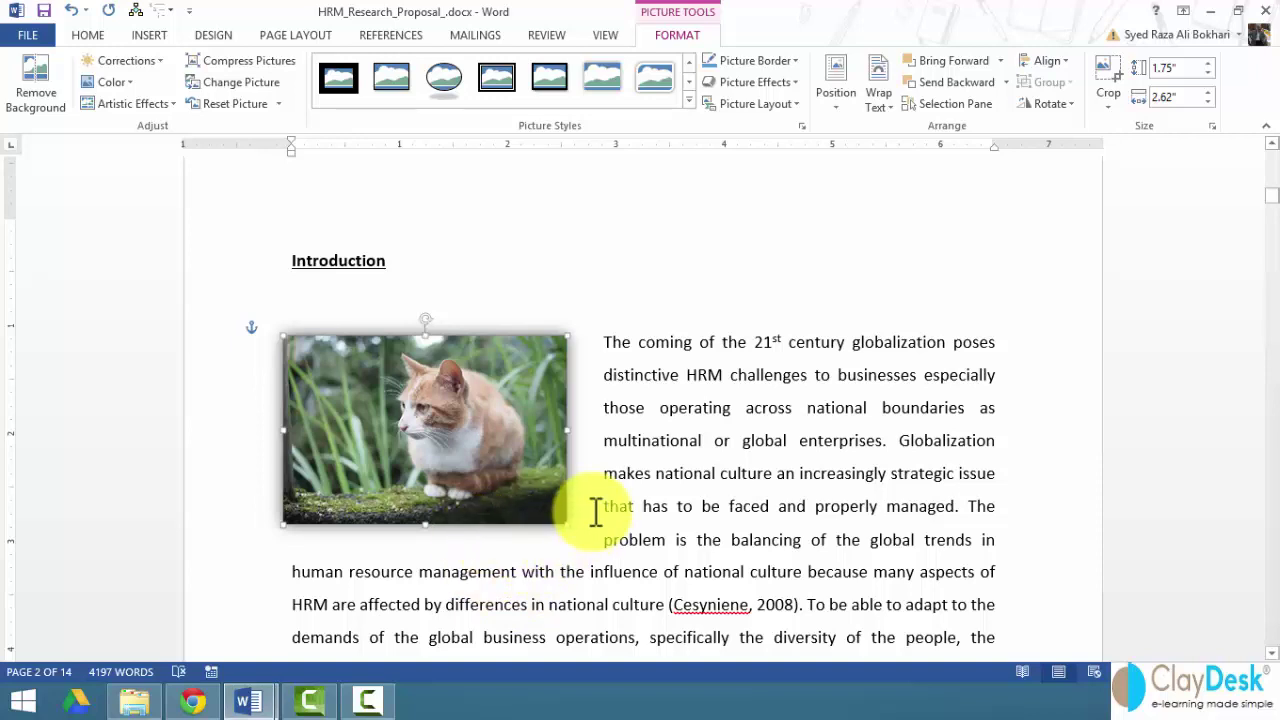
scroll(590, 512, "down", 2)
Deselect the cat photo by clicking the adjacent text, then show the References tools
left_click(425, 448)
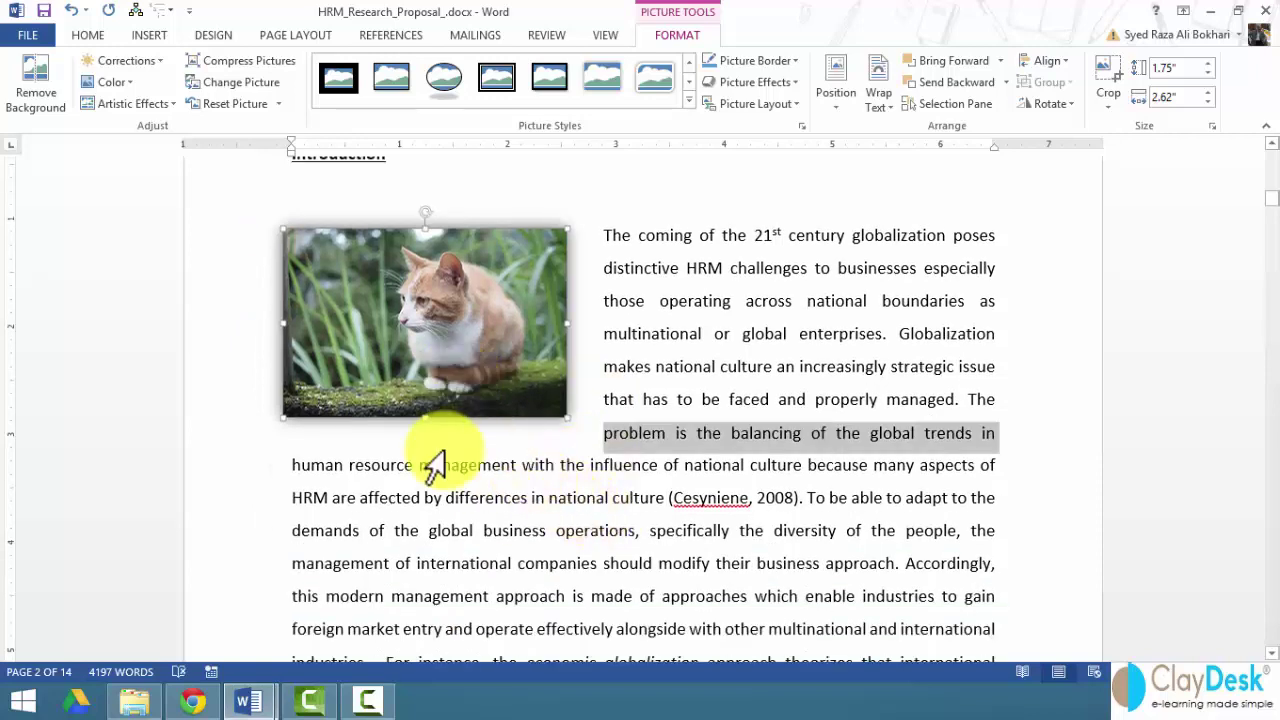
left_click(443, 465)
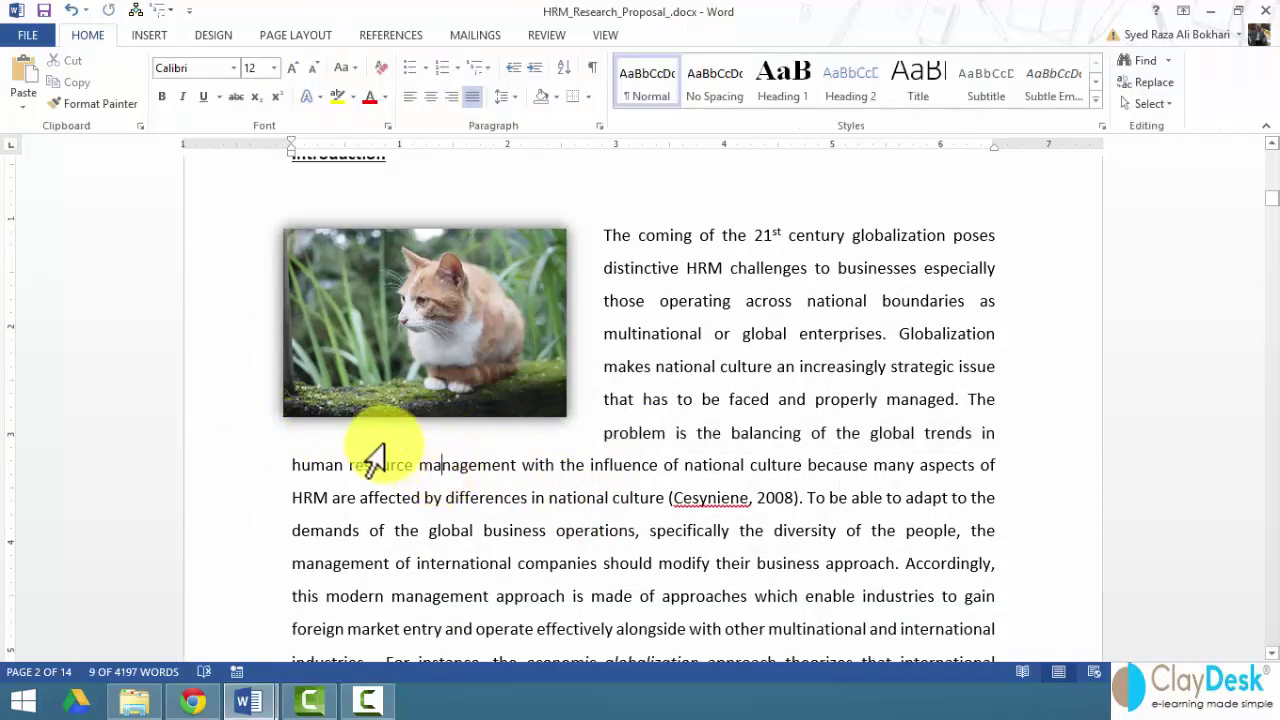
left_click(418, 355)
left_click(408, 443)
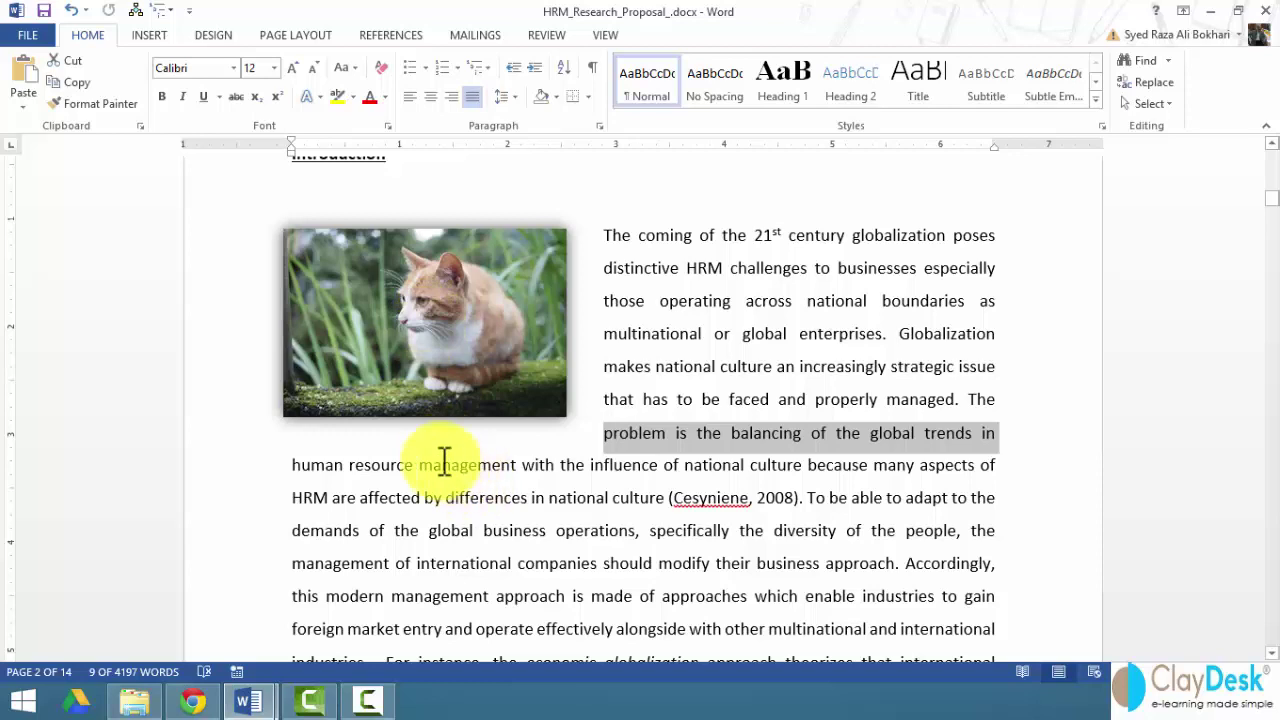
left_click(410, 343)
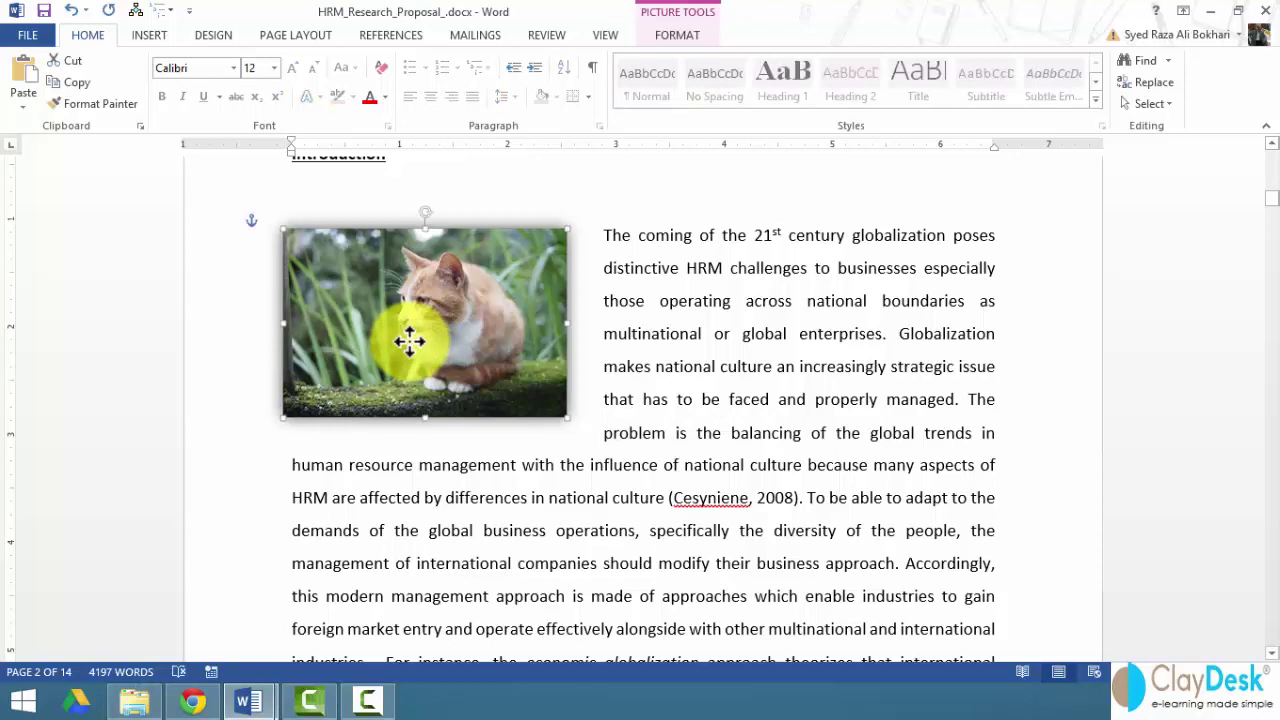
left_click(419, 465)
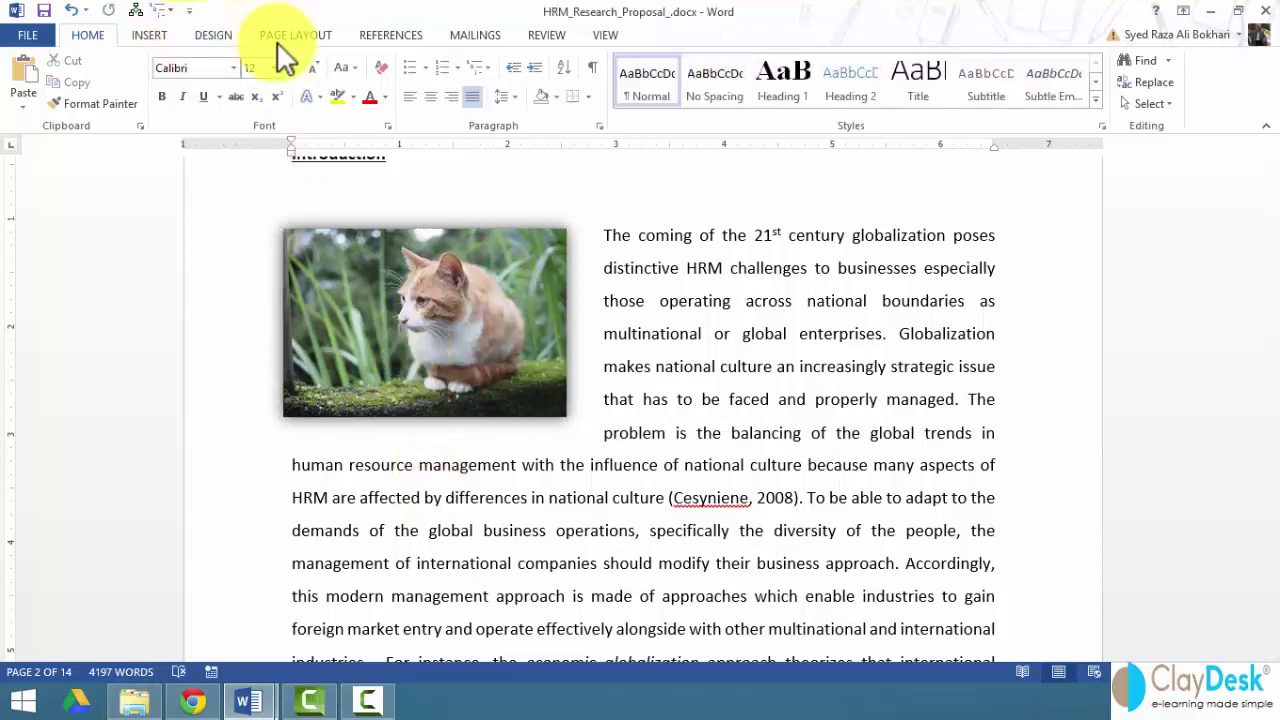
left_click(379, 33)
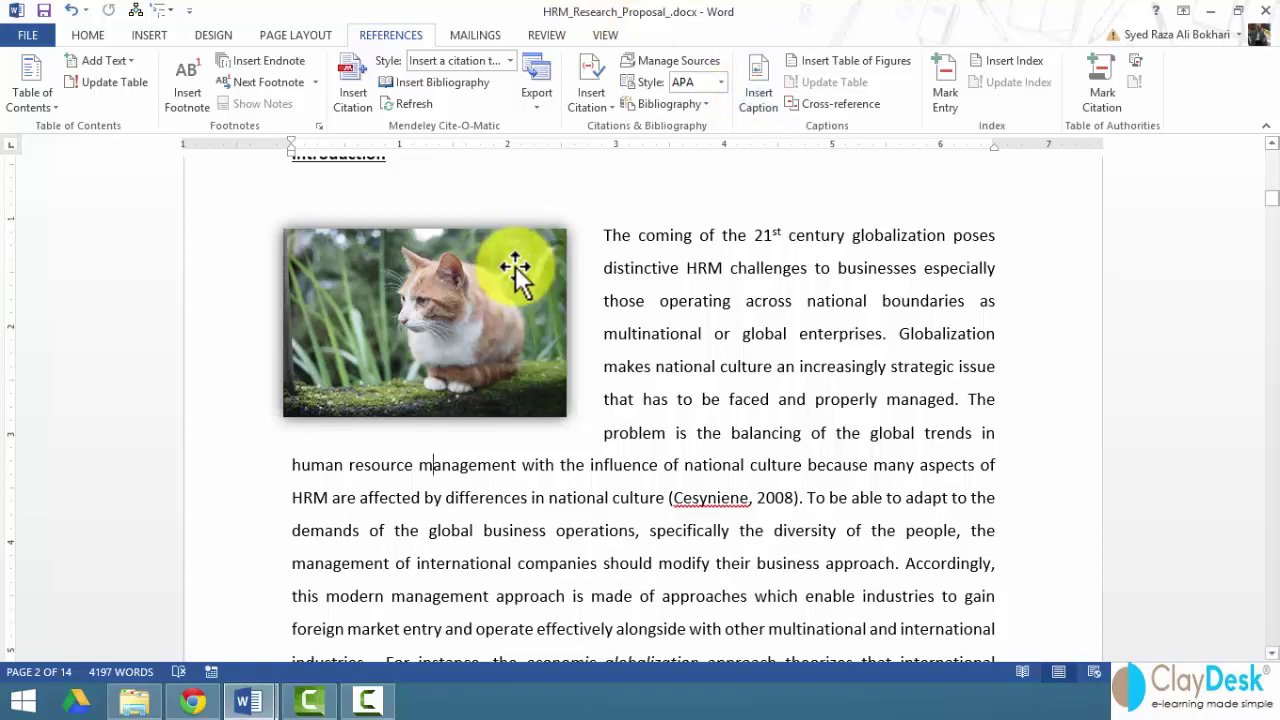
Start a caption for the cat photo with the Figure label, cancelling the New Label option
left_click(502, 325)
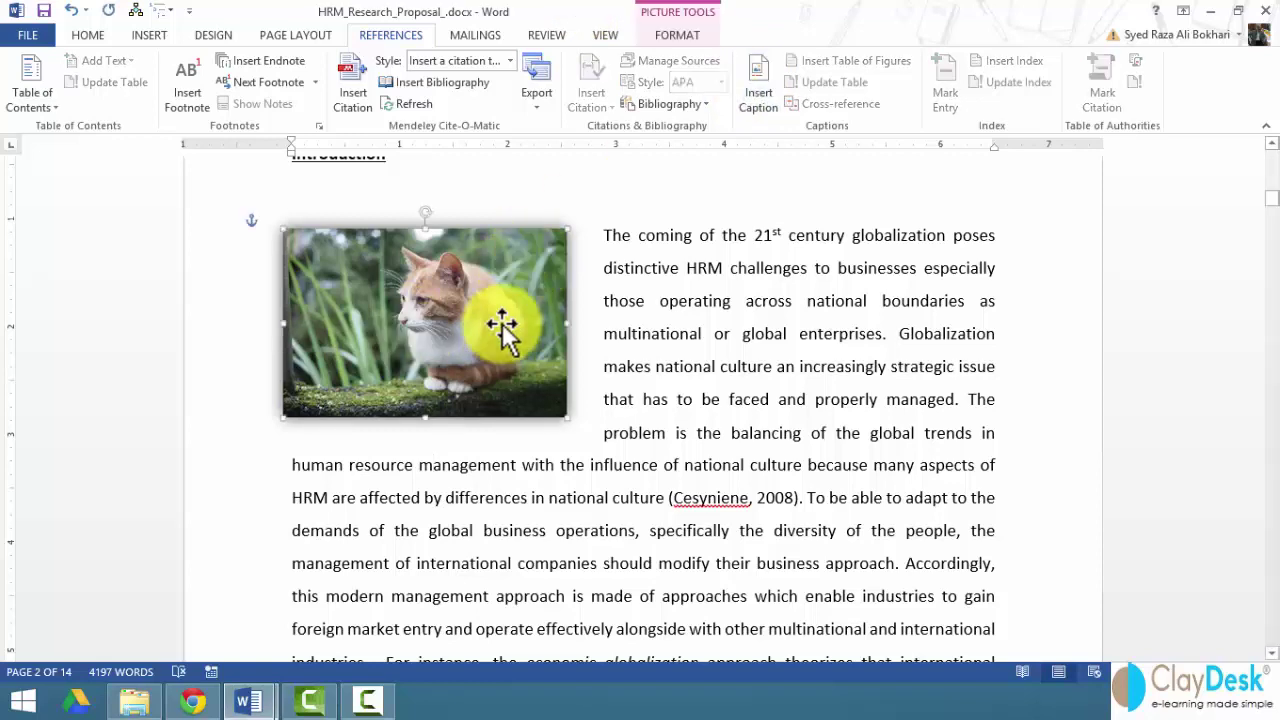
left_click(763, 94)
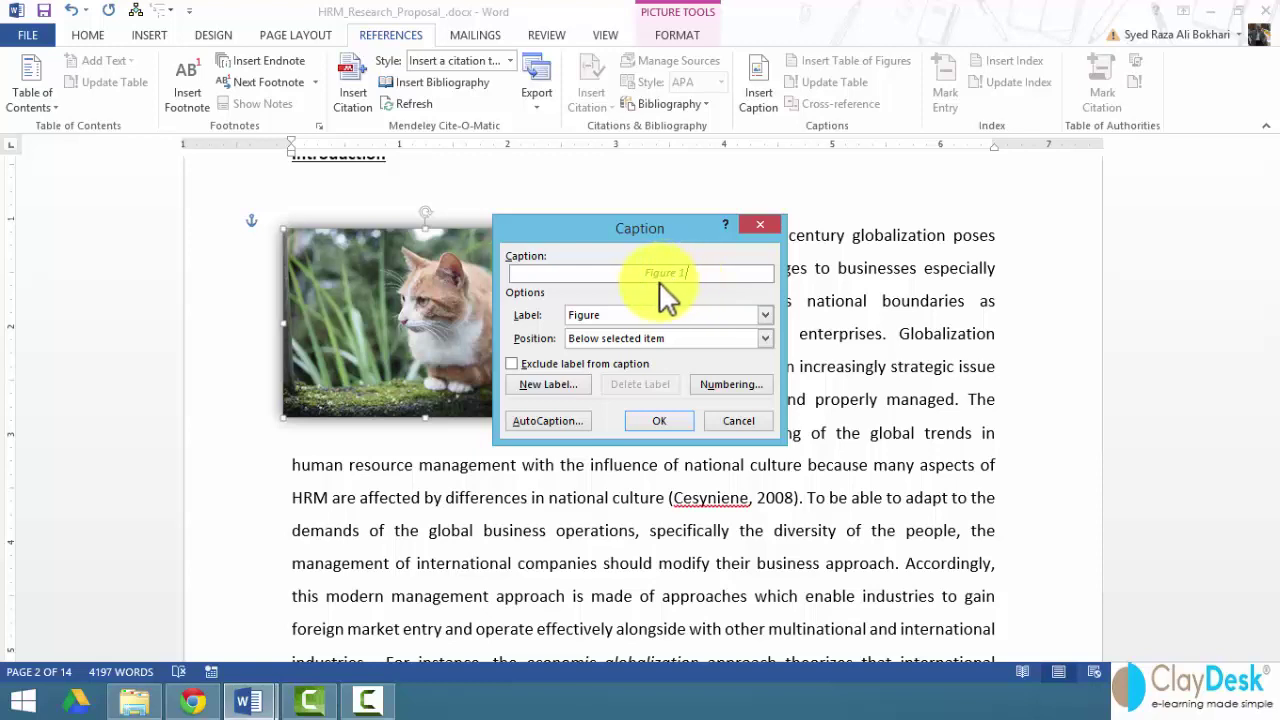
left_click(765, 315)
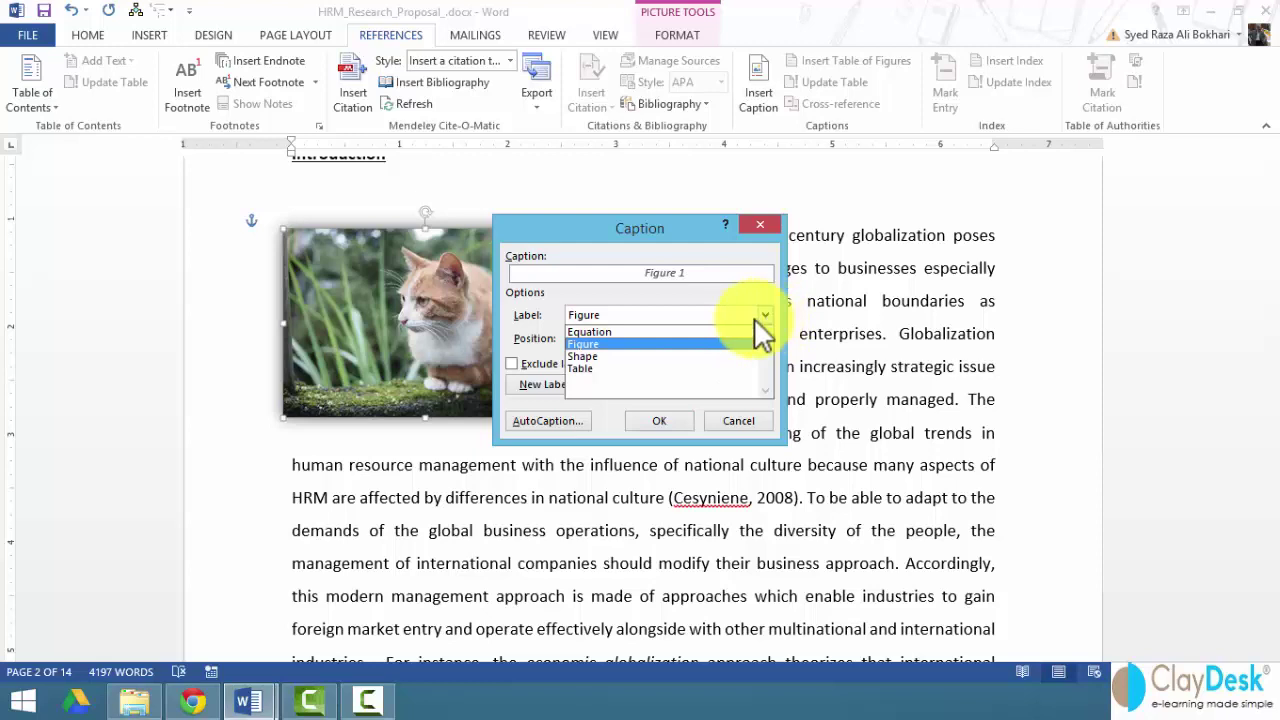
left_click(625, 355)
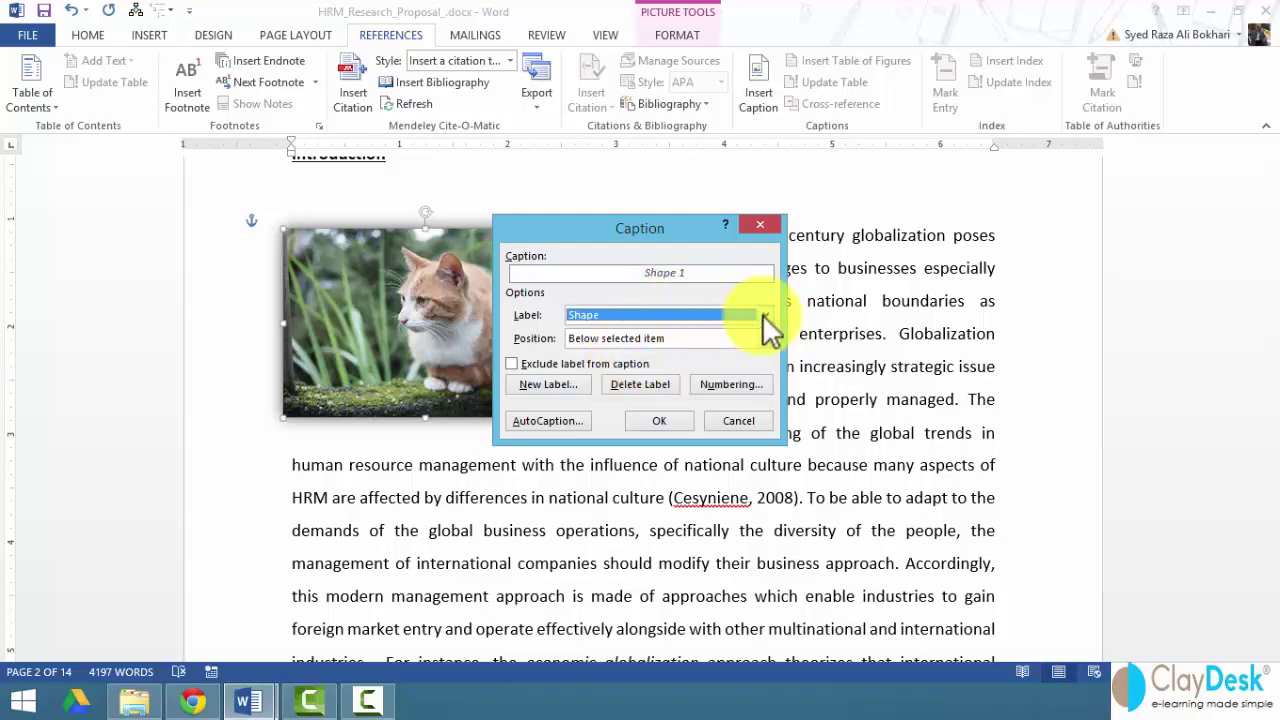
left_click(762, 314)
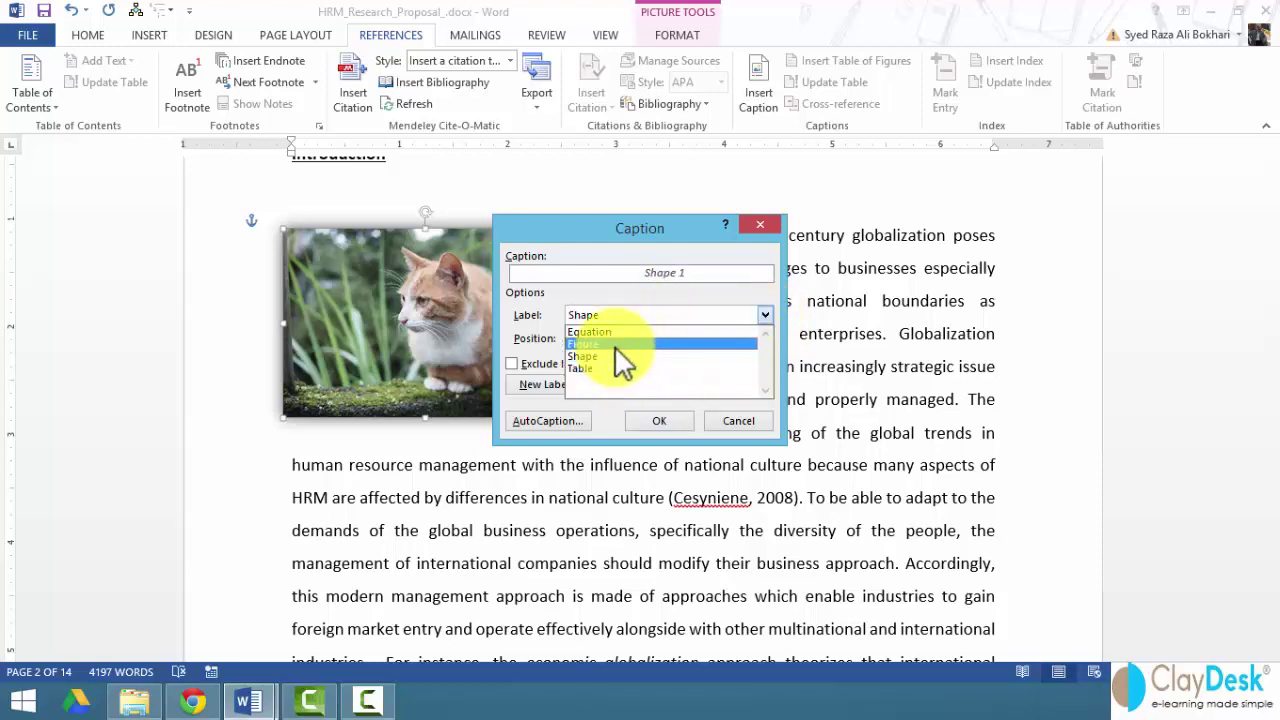
left_click(620, 343)
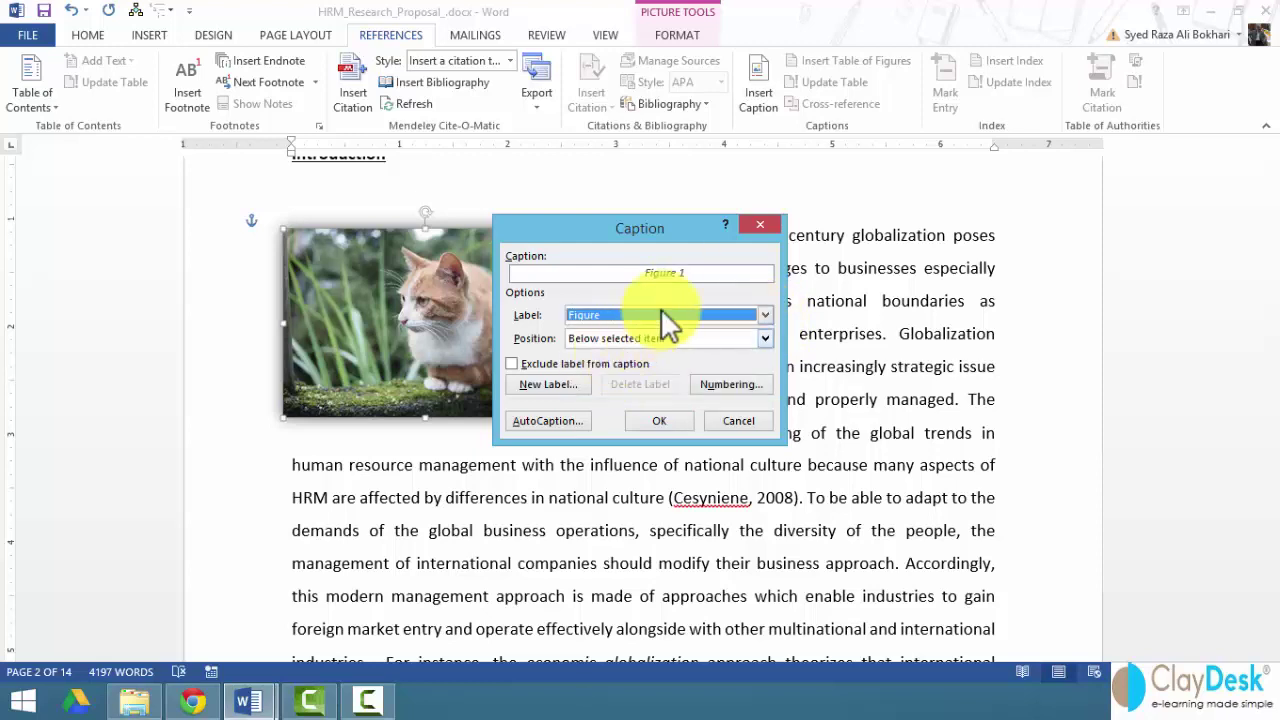
left_click(552, 384)
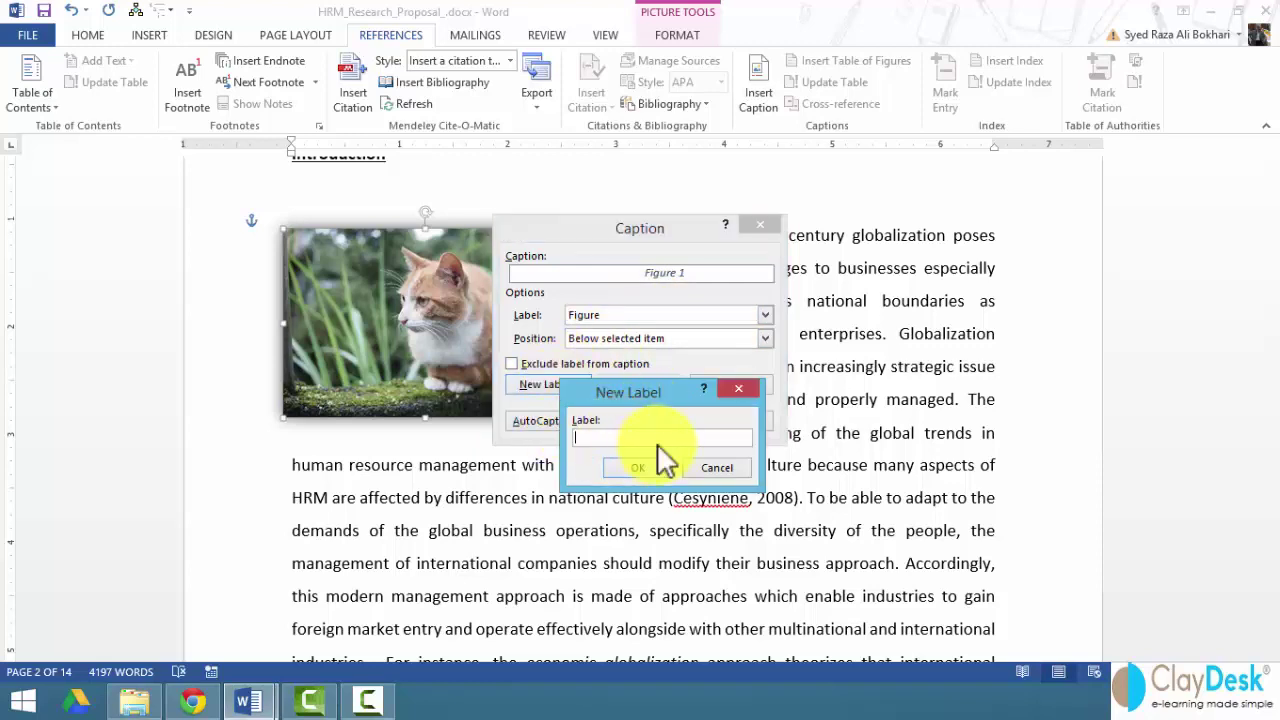
left_click(714, 467)
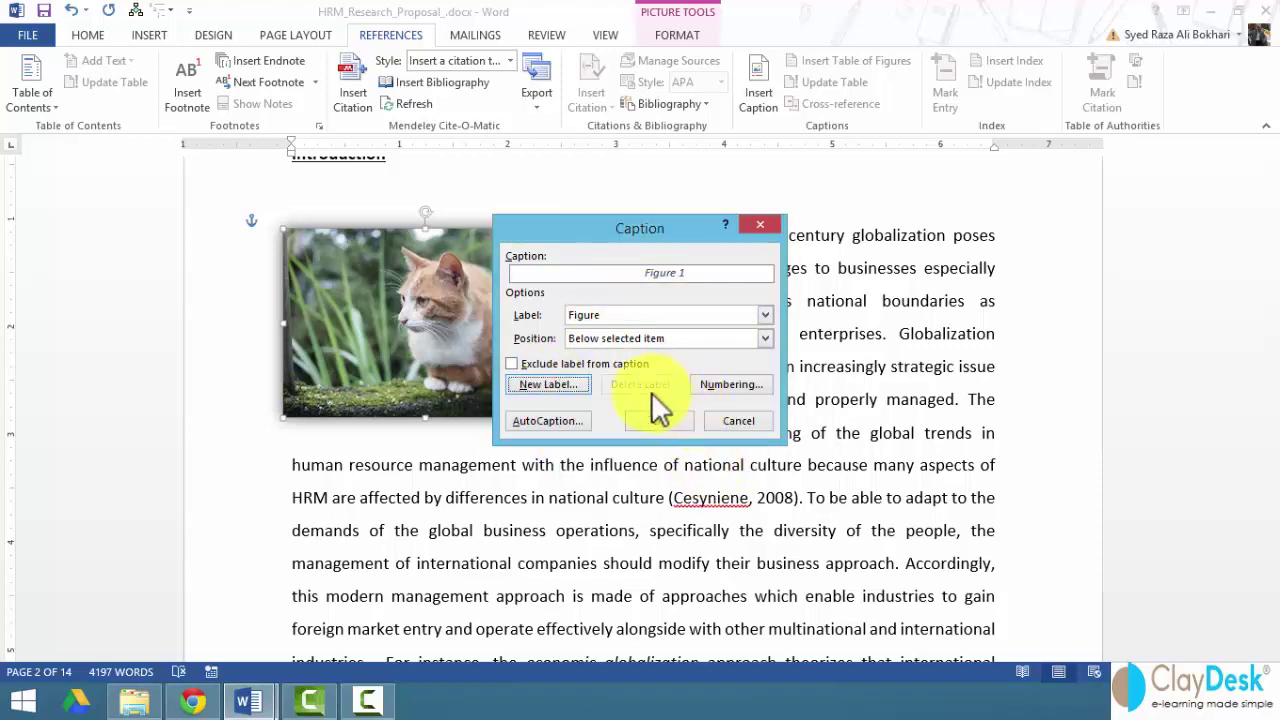
Keep caption numbering as 1, 2, 3 with Include chapter number unchecked, and confirm
left_click(720, 384)
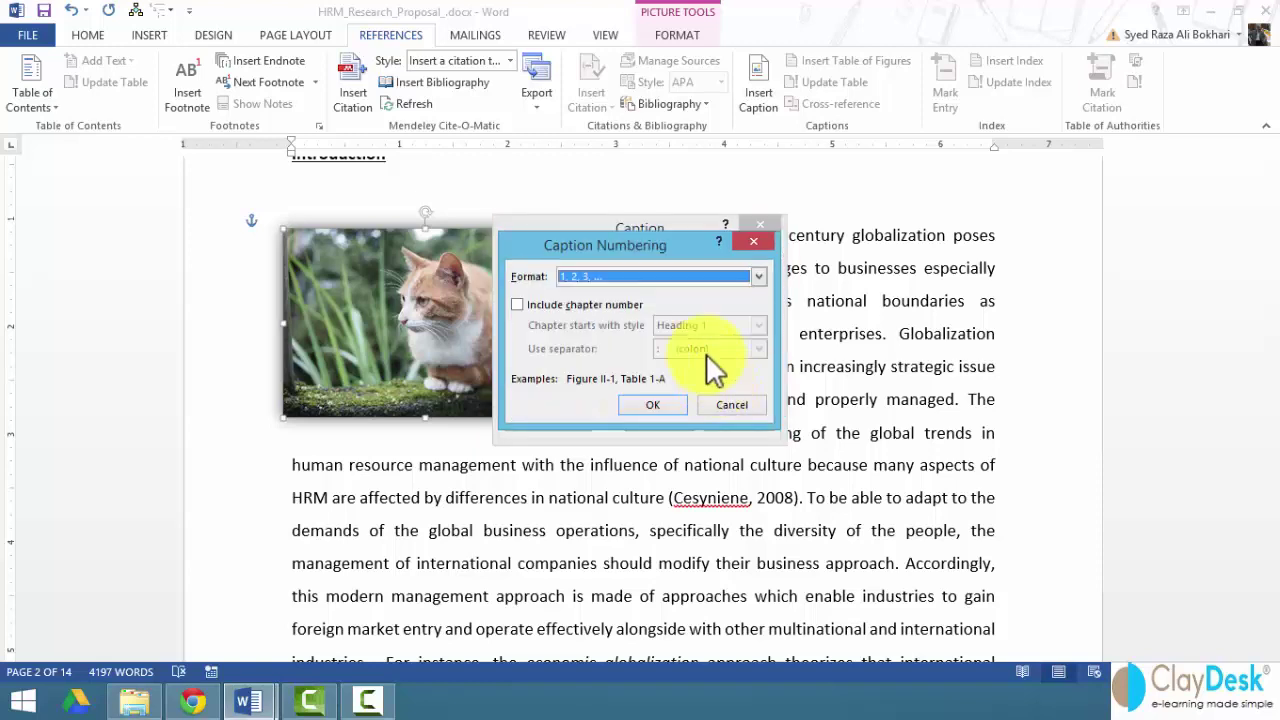
left_click(587, 276)
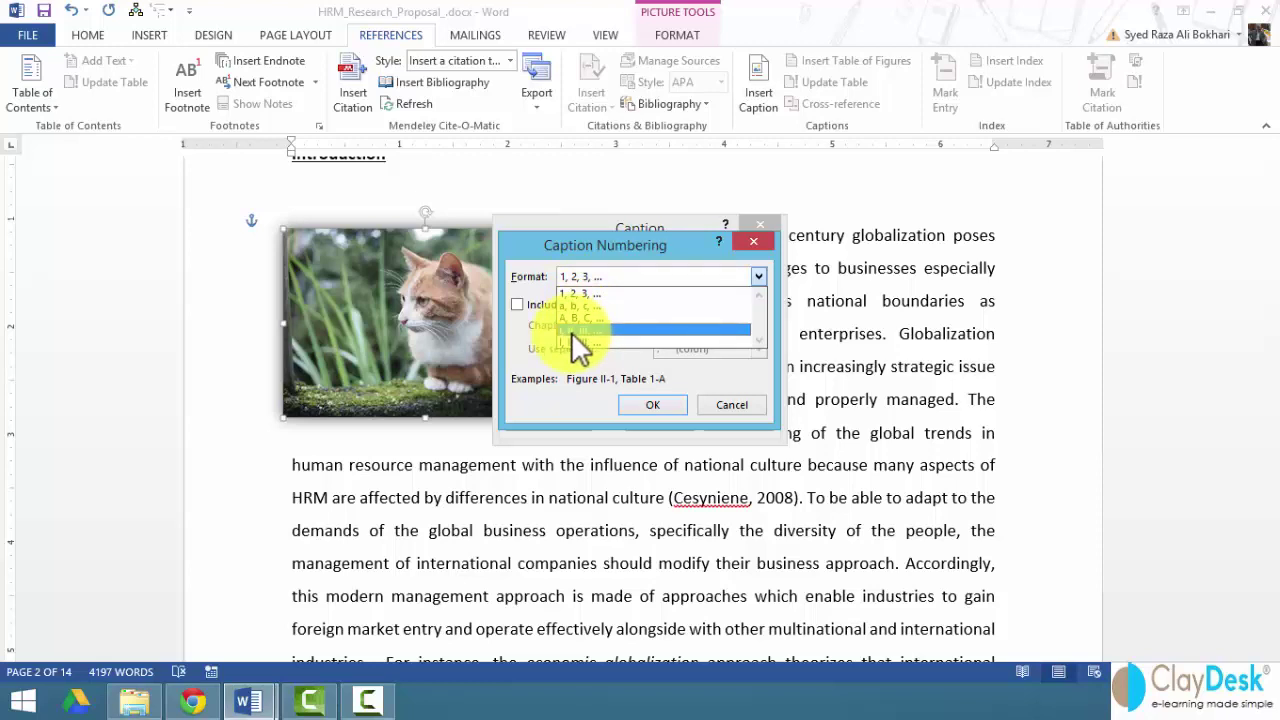
left_click(601, 292)
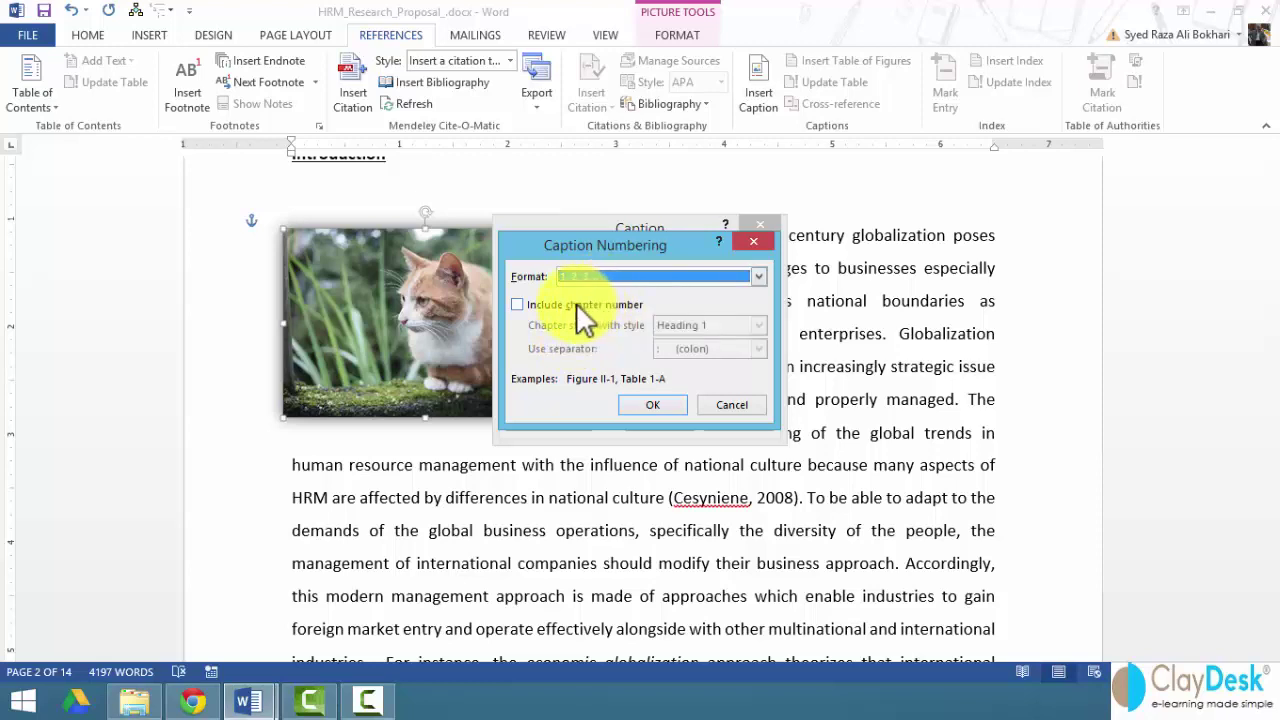
left_click(576, 305)
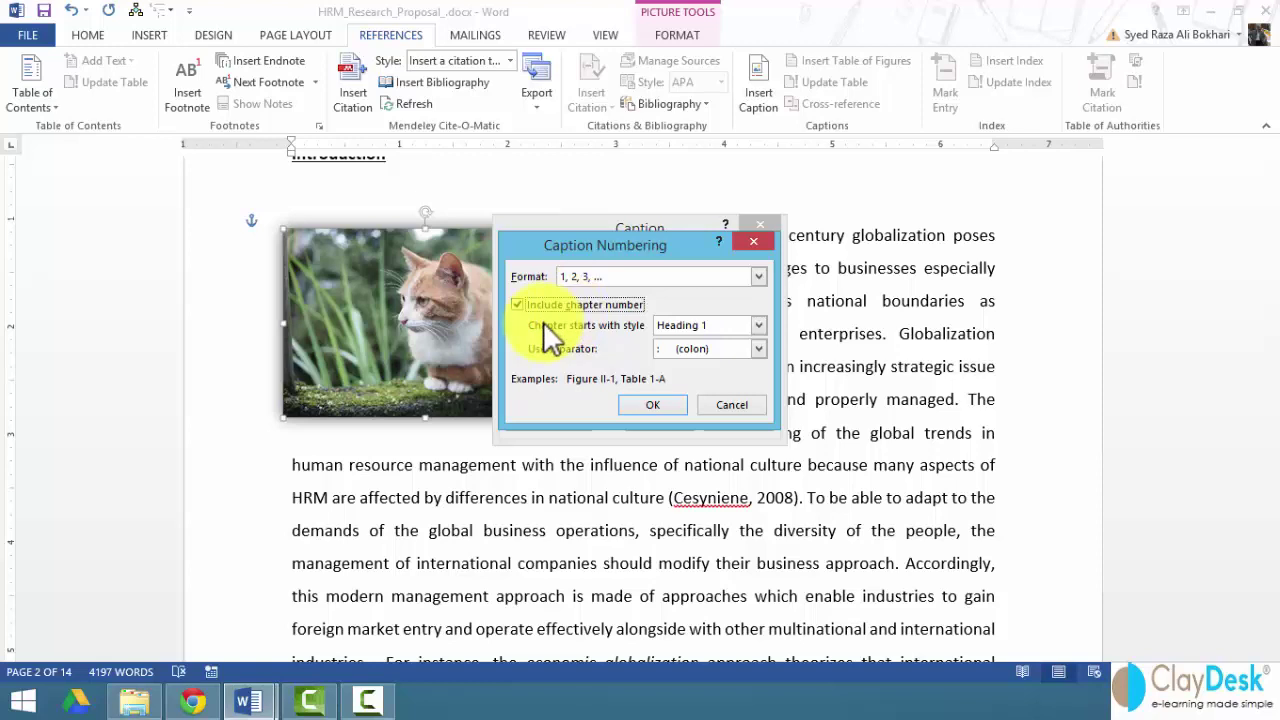
left_click(757, 348)
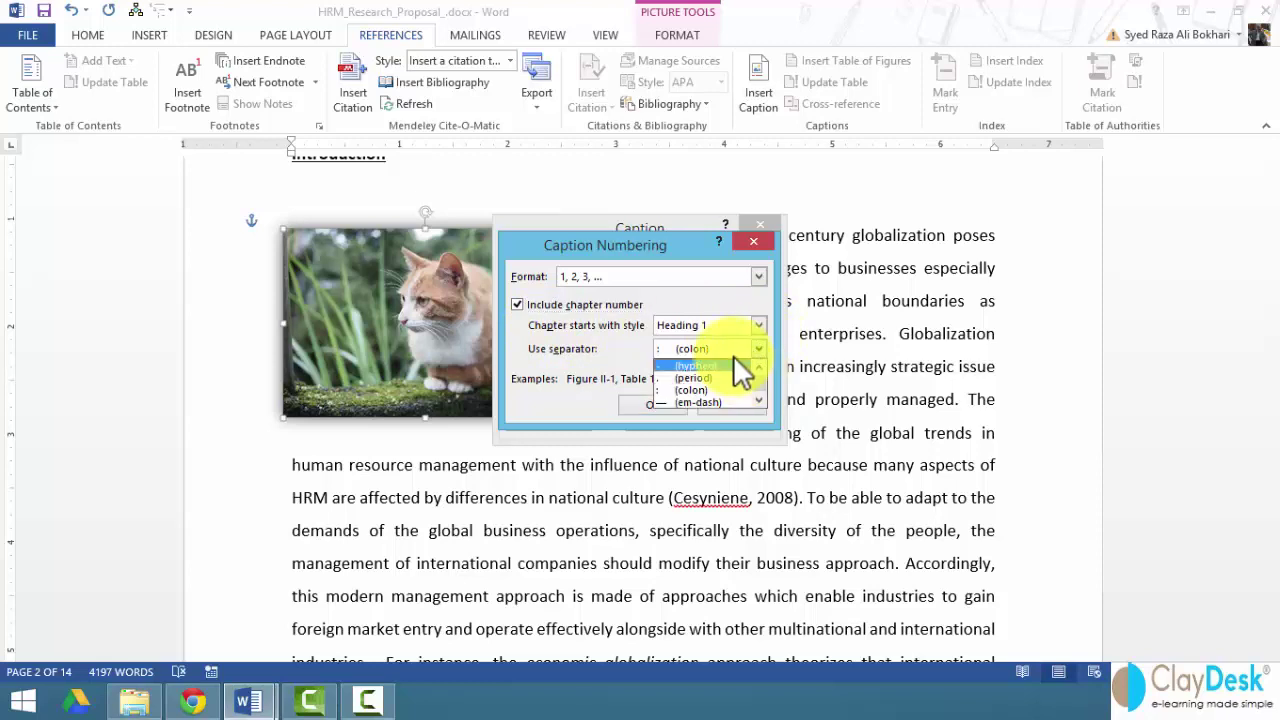
left_click(587, 362)
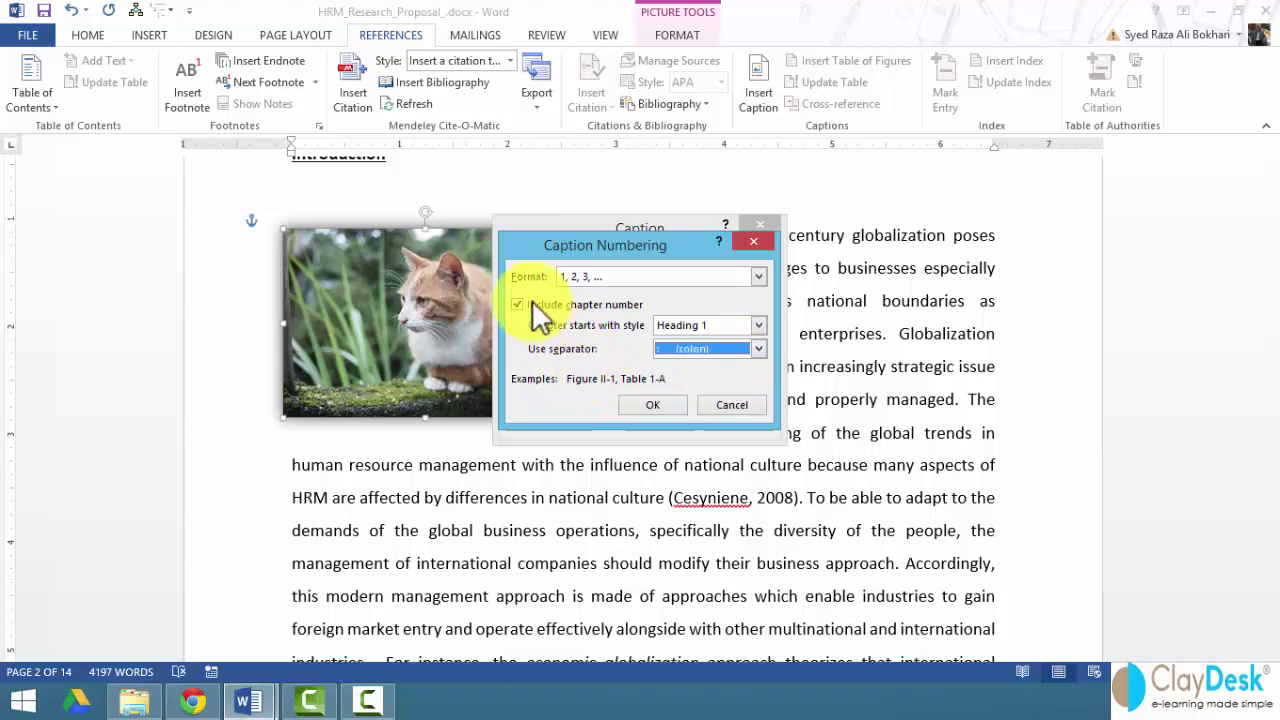
left_click(532, 300)
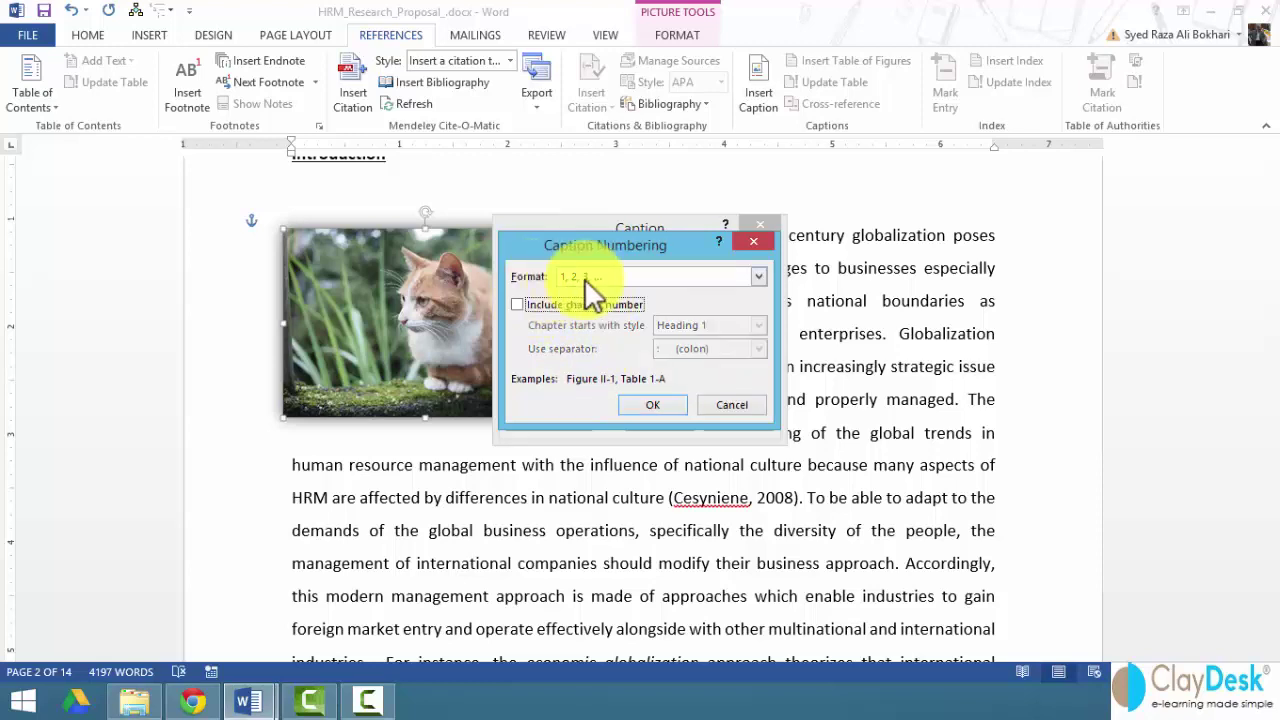
left_click(655, 406)
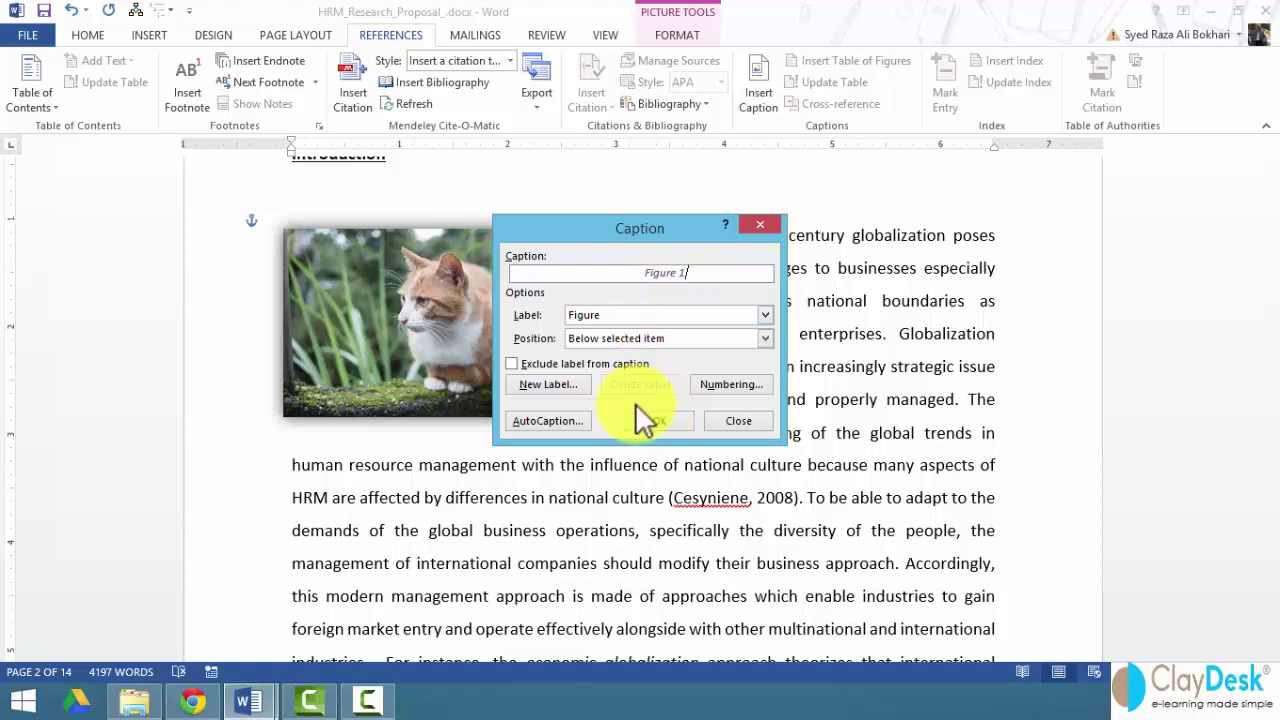
Enable AutoCaption for Bitmap Image using label Figure, positioned below the item, and confirm
left_click(559, 423)
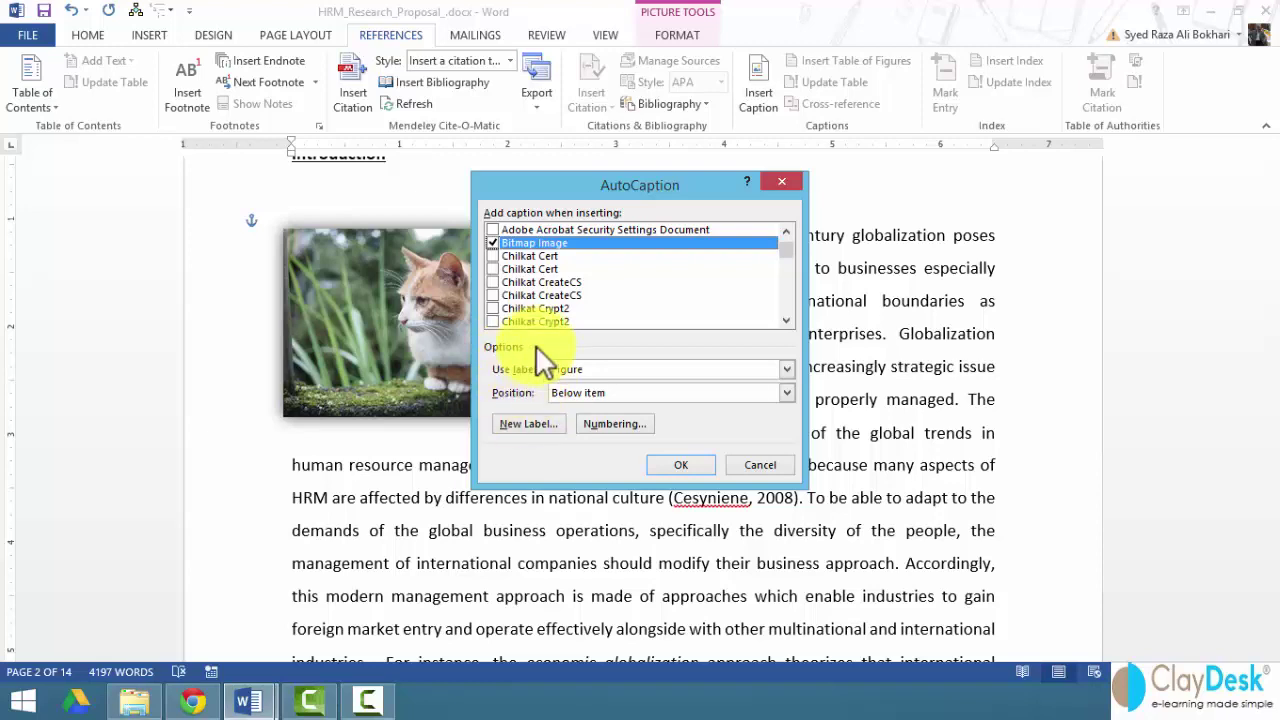
left_click(492, 243)
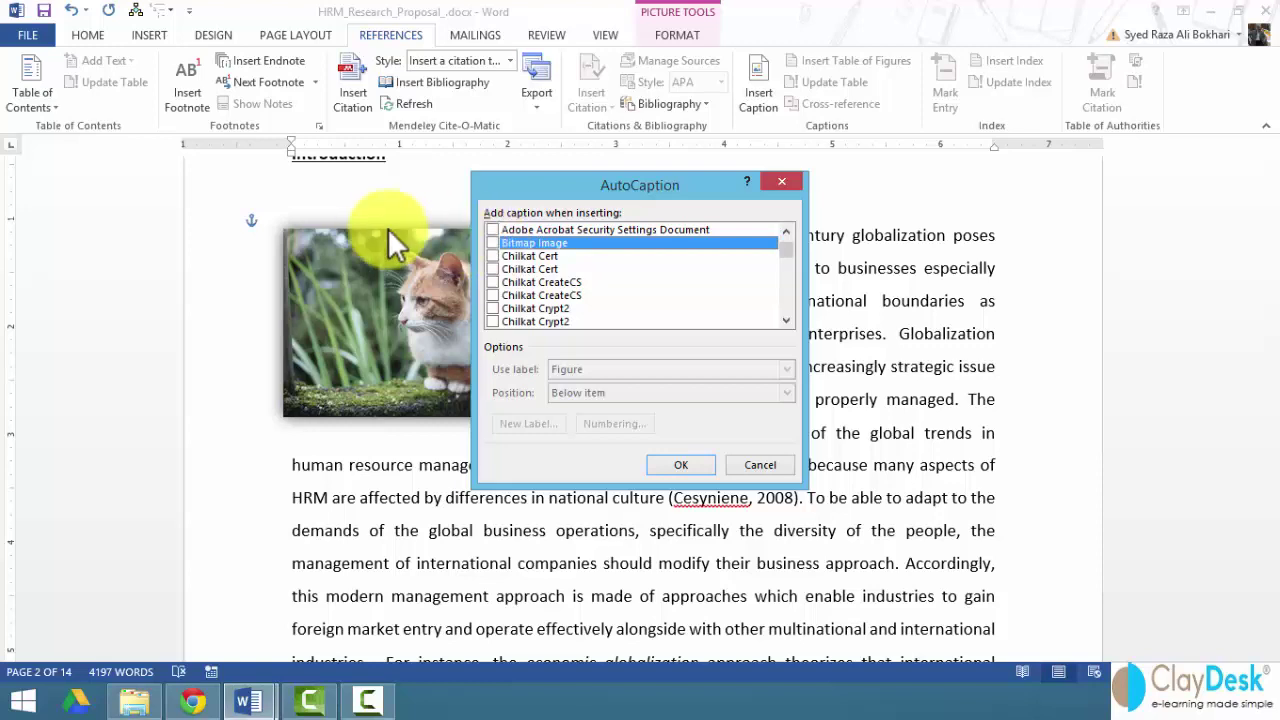
left_click(494, 242)
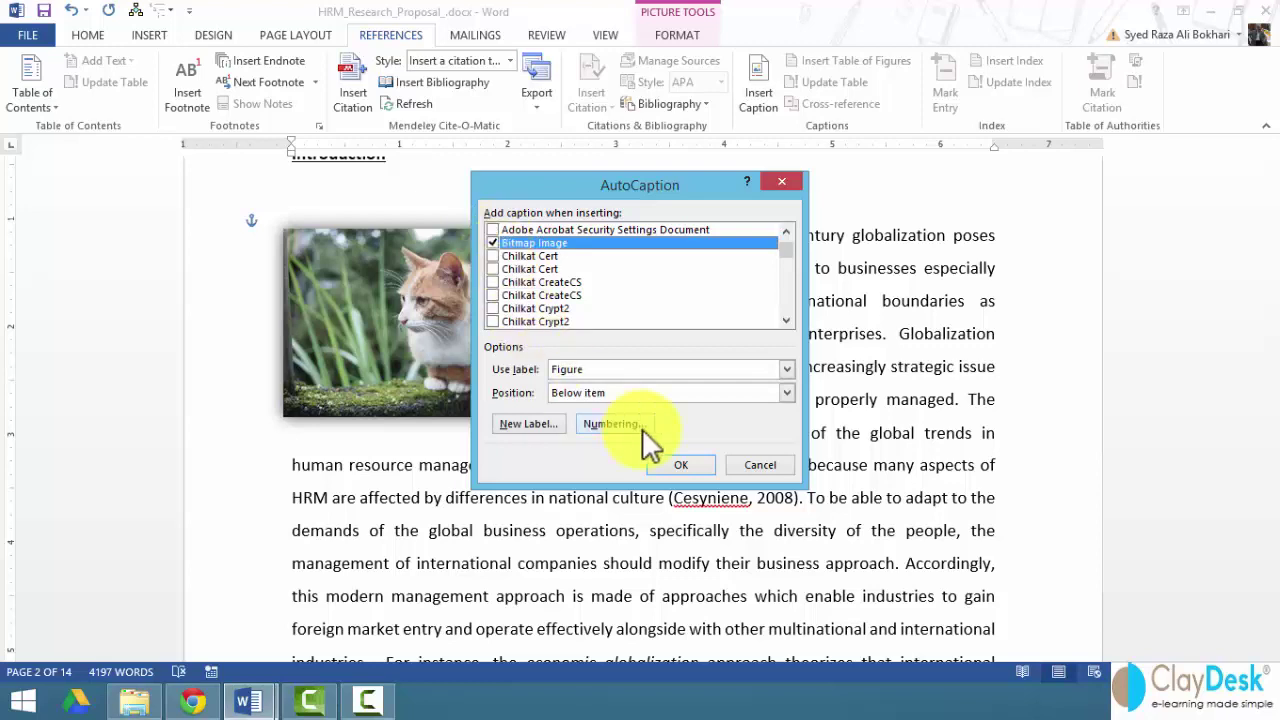
left_click(684, 466)
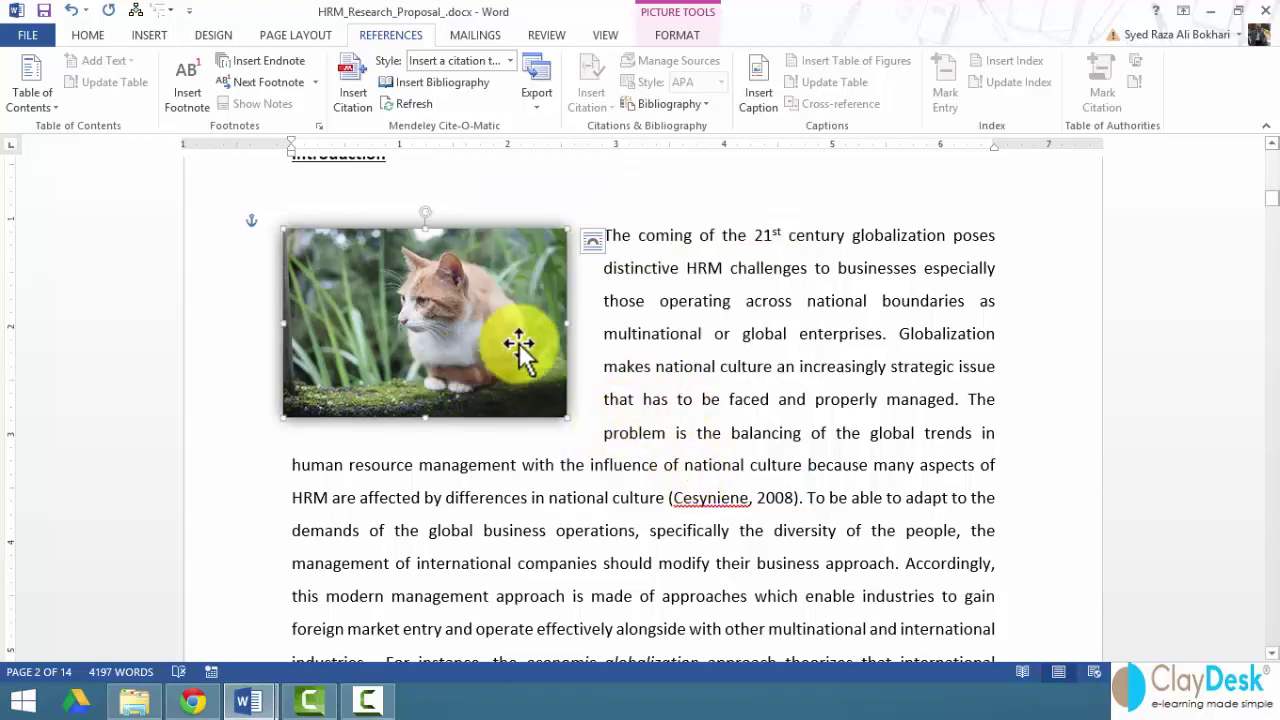
Reopen Insert Caption for the selected cat photo, proposing Figure 1 below it
left_click(758, 100)
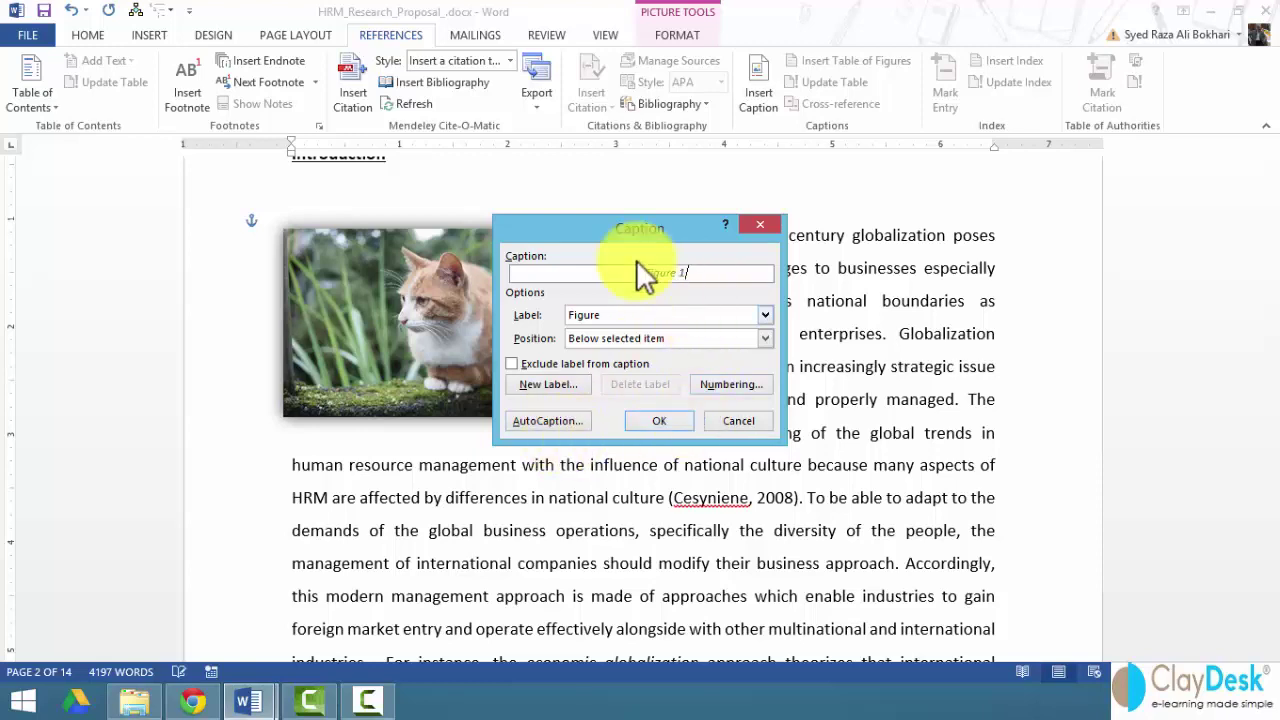
Add the 'Figure 1' caption under the cat photo and group the caption box with the photo
left_click(648, 421)
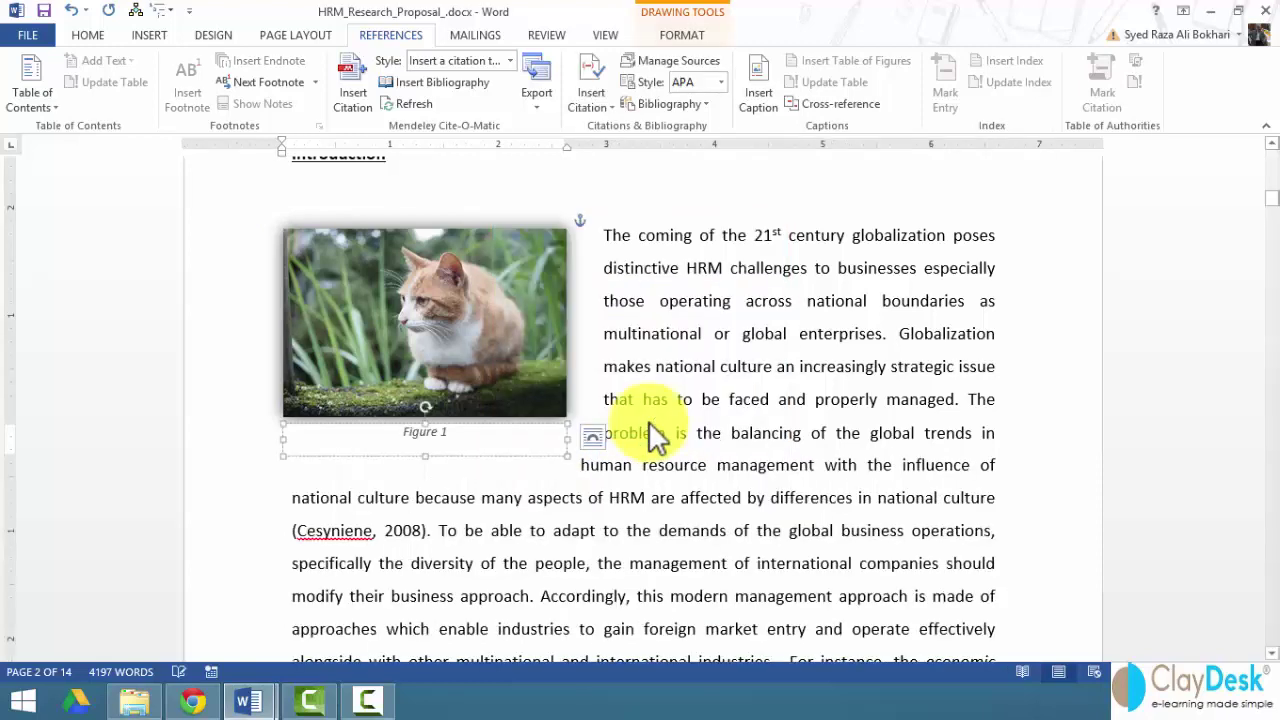
left_click(568, 515)
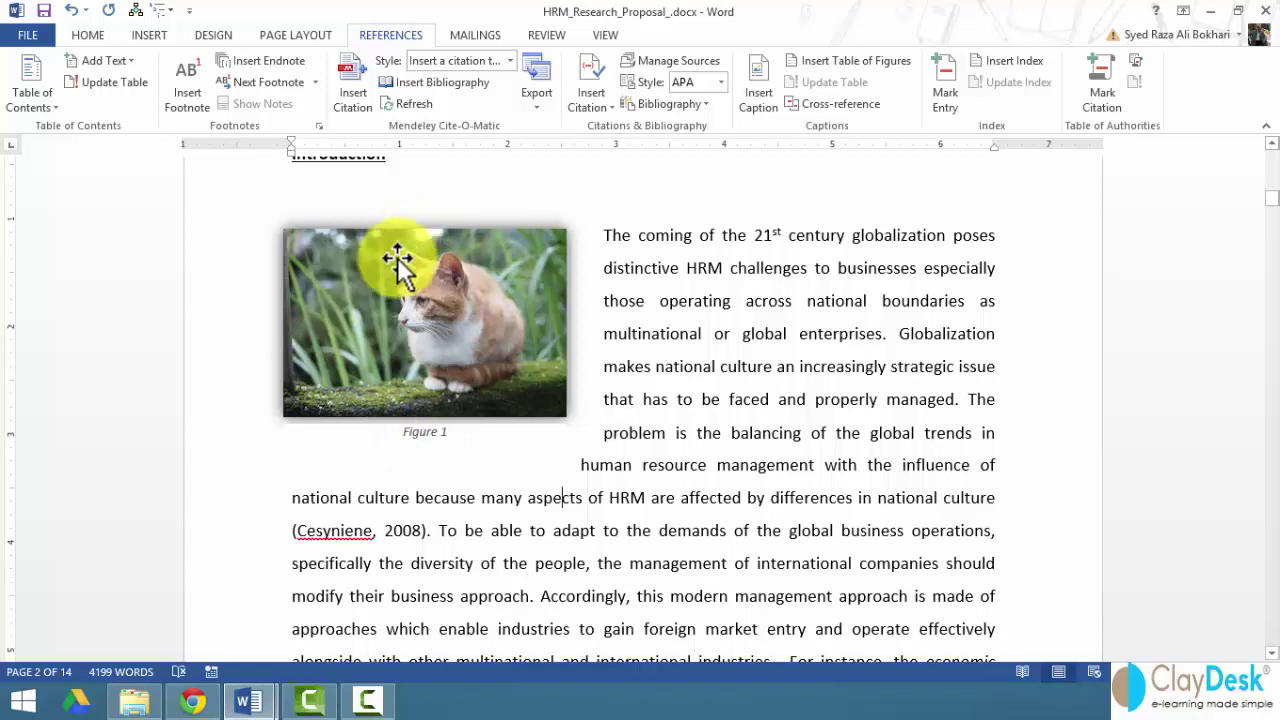
left_click(438, 433)
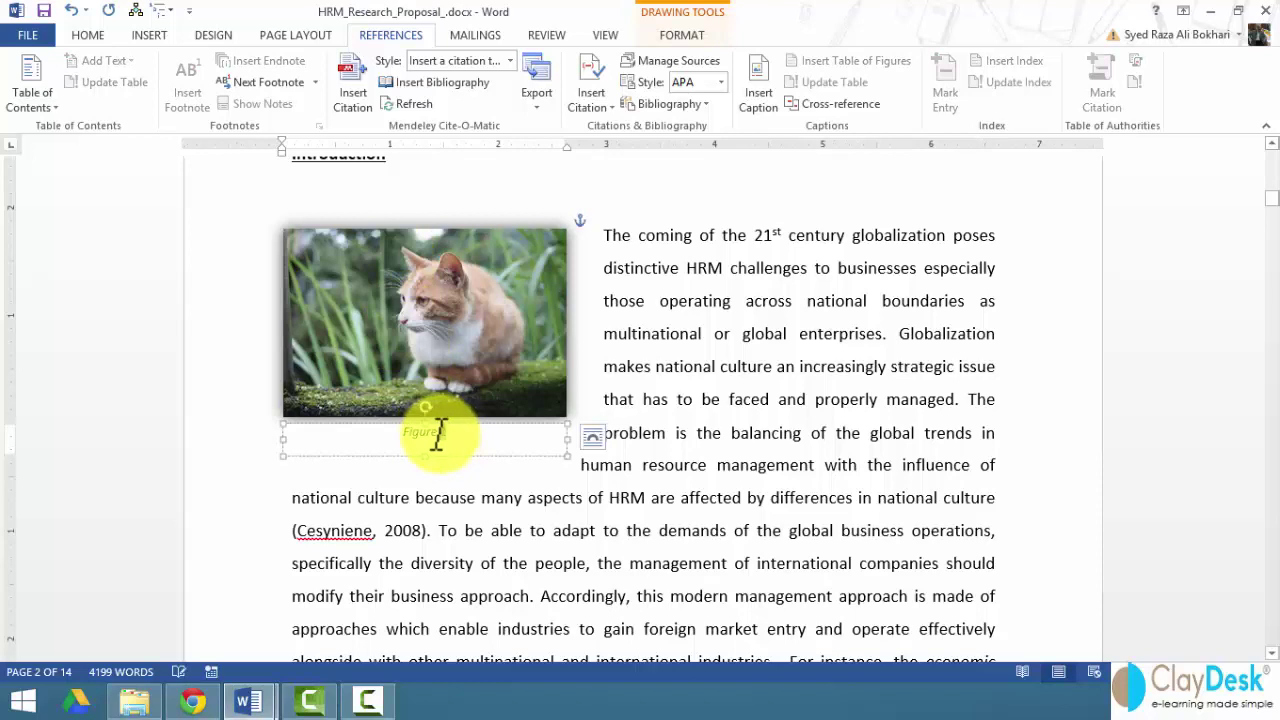
left_click(376, 457)
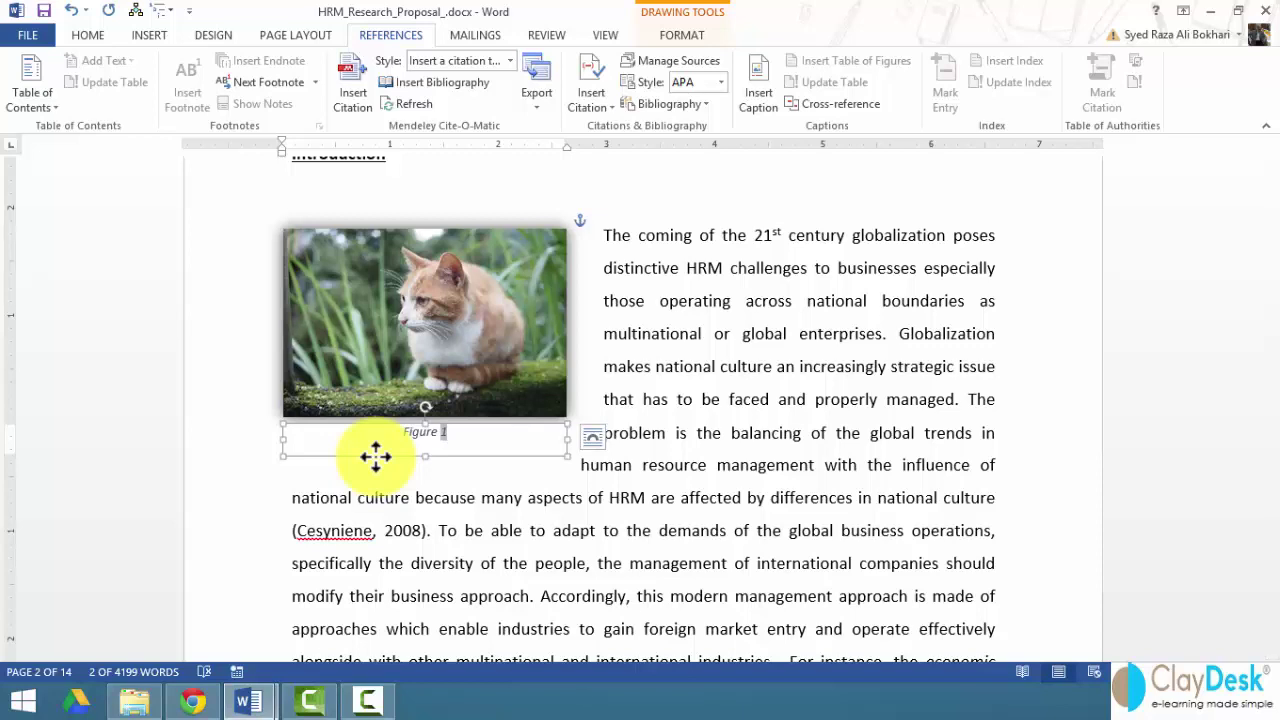
left_click(400, 345)
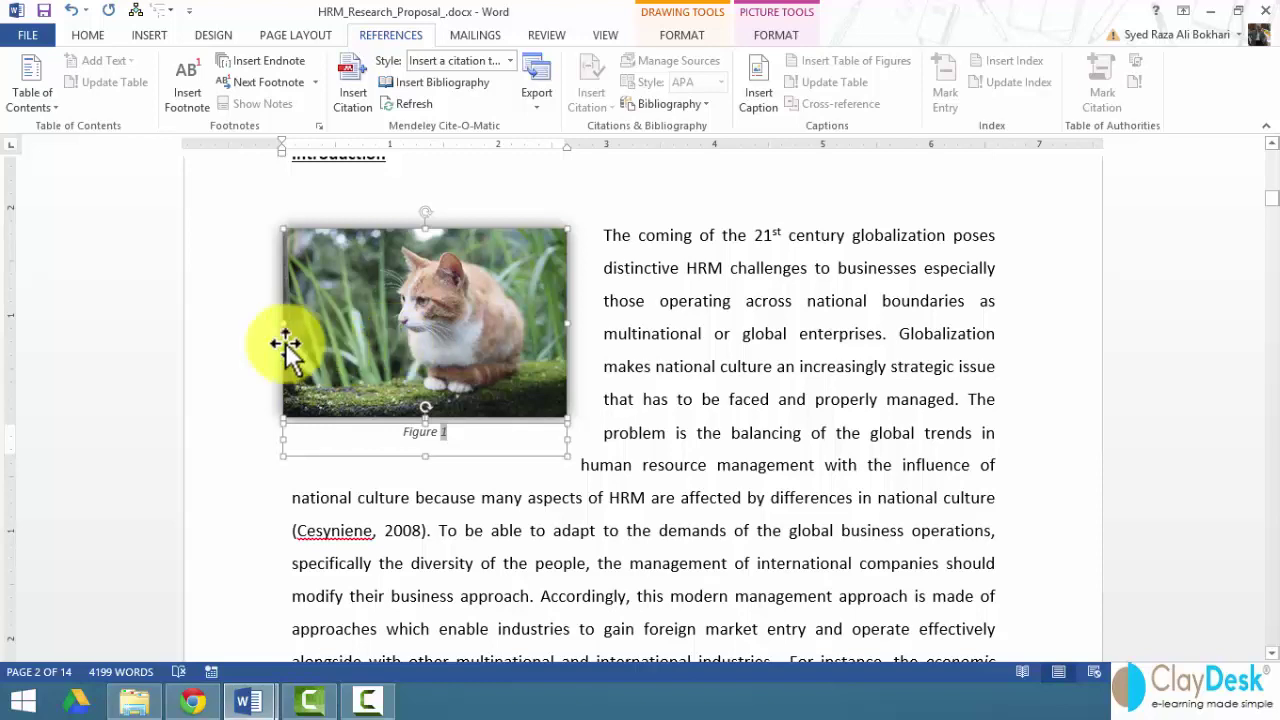
right_click(358, 343)
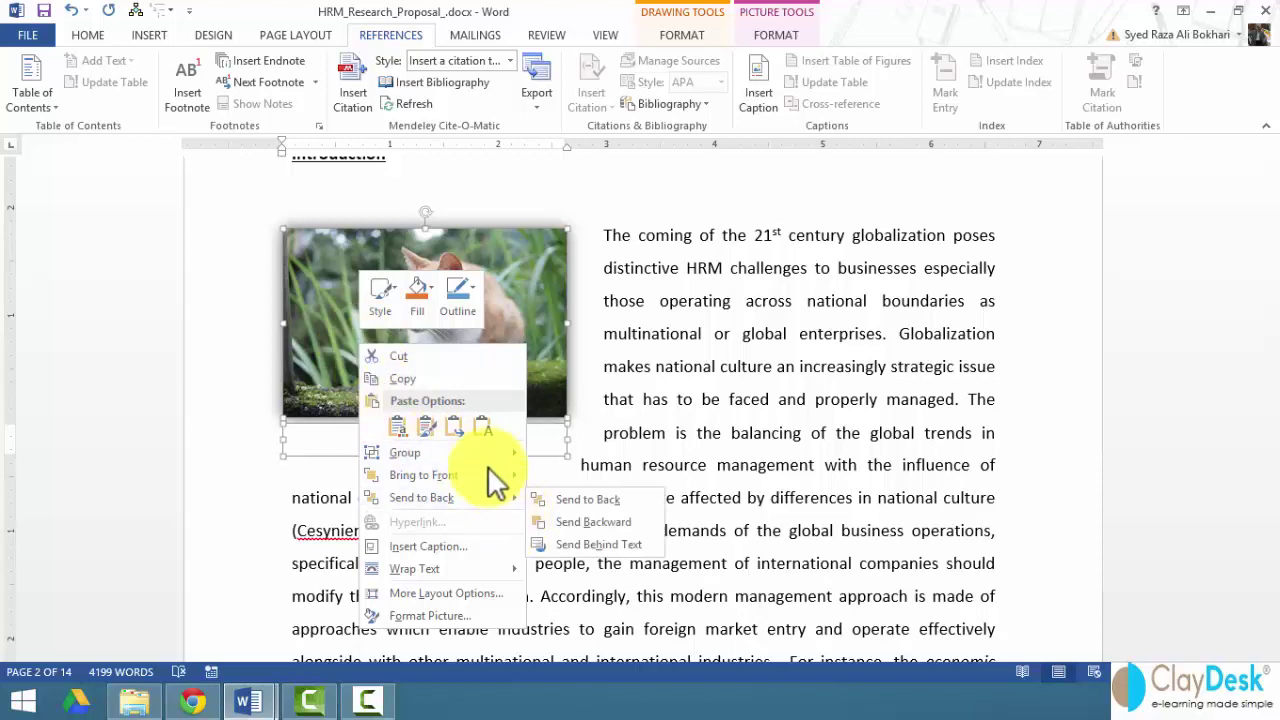
mouse_move(486, 458)
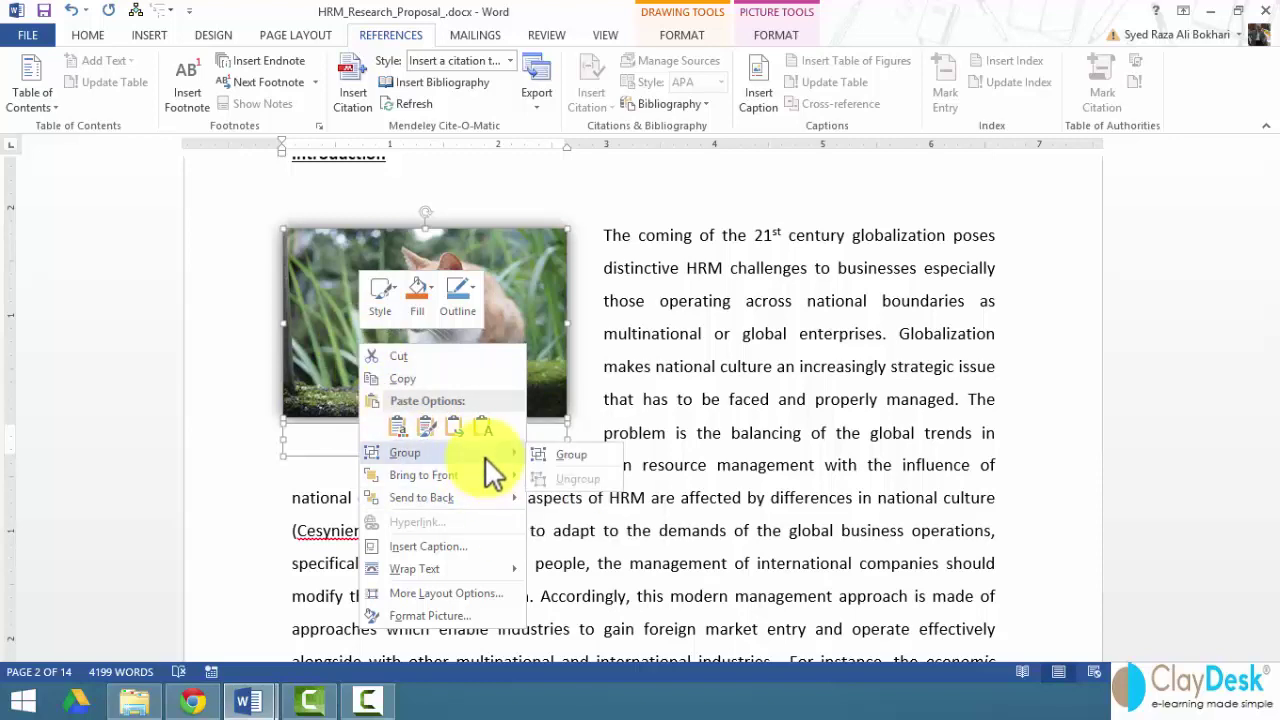
left_click(572, 457)
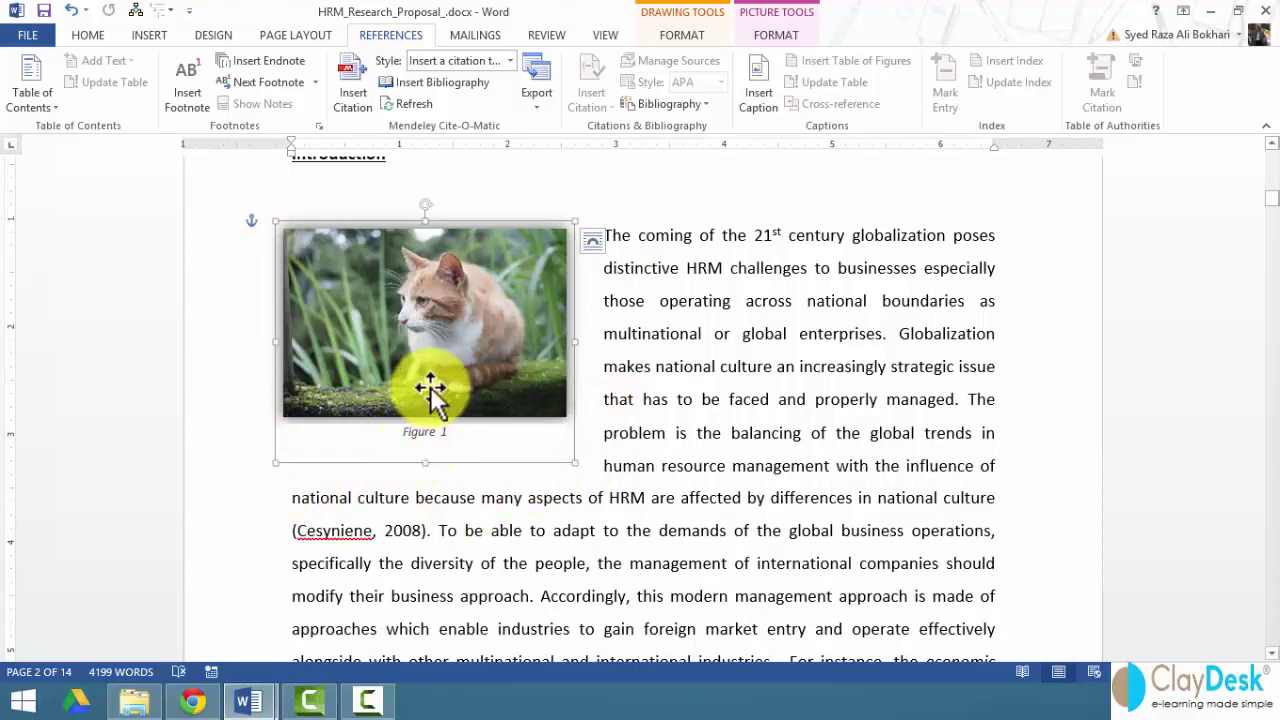
Nudge the grouped cat figure slightly, then place the cursor in the page 3 text
mouse_move(430, 390)
left_mouse_down()
mouse_move(523, 400)
mouse_move(433, 392)
left_mouse_up()
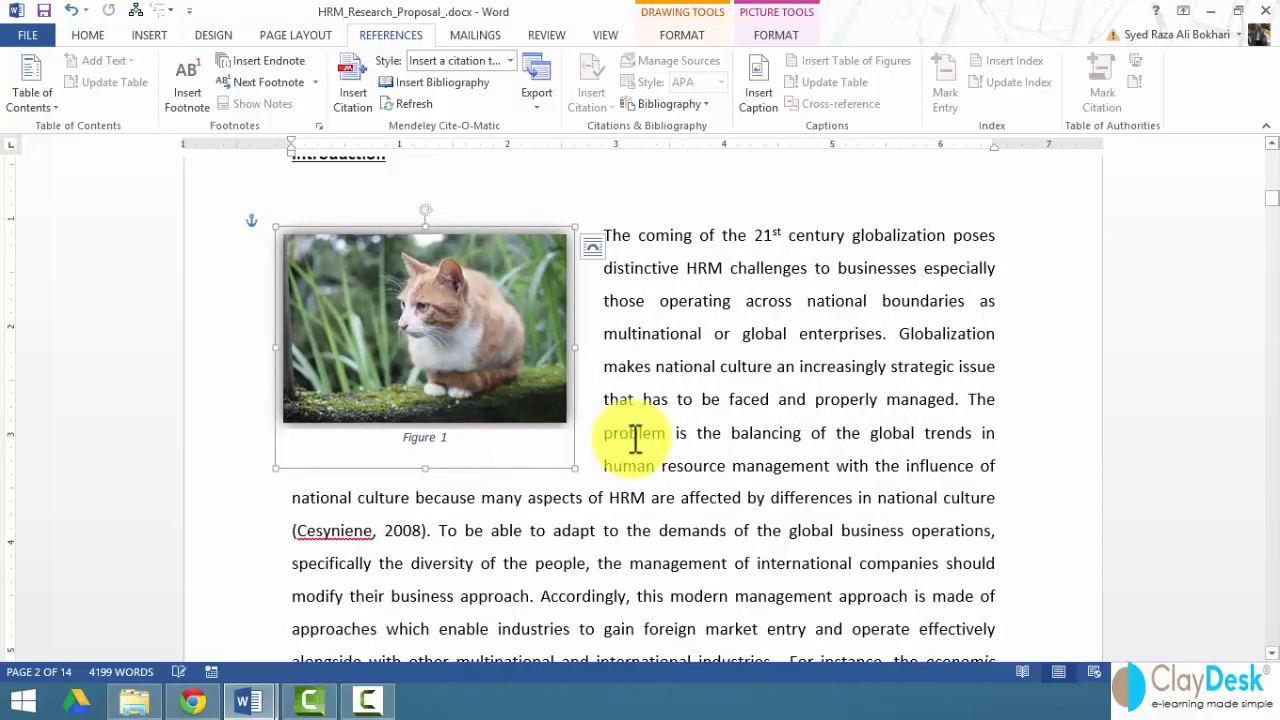
scroll(633, 415, "down", 3)
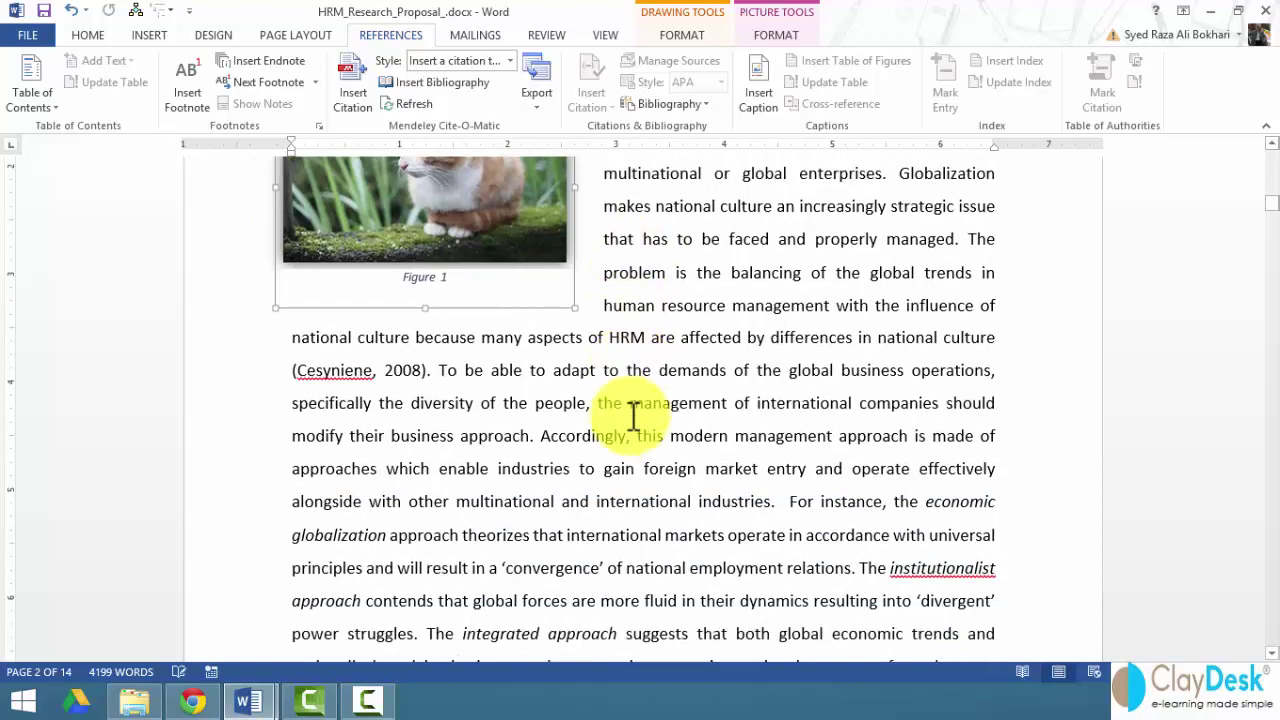
scroll(469, 288, "down", 14)
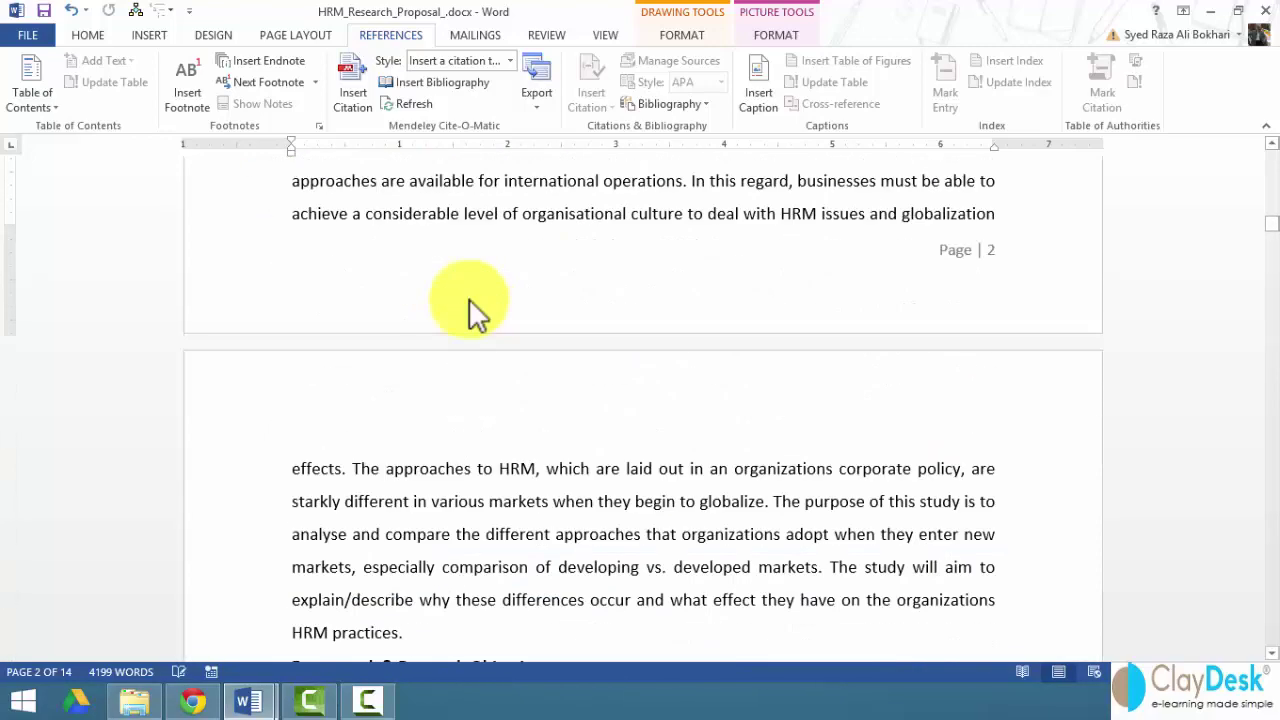
scroll(471, 300, "down", 6)
left_click(357, 325)
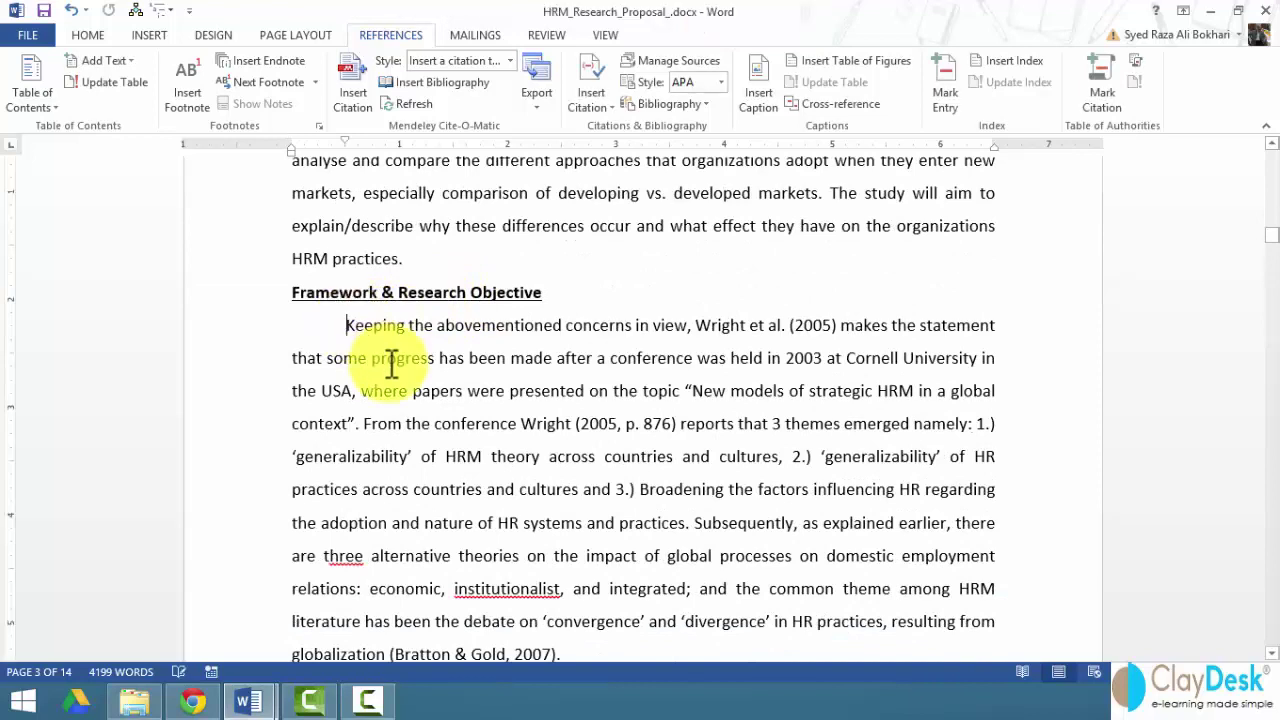
Insert the Sun Flower picture with Square text wrapping
left_click(149, 35)
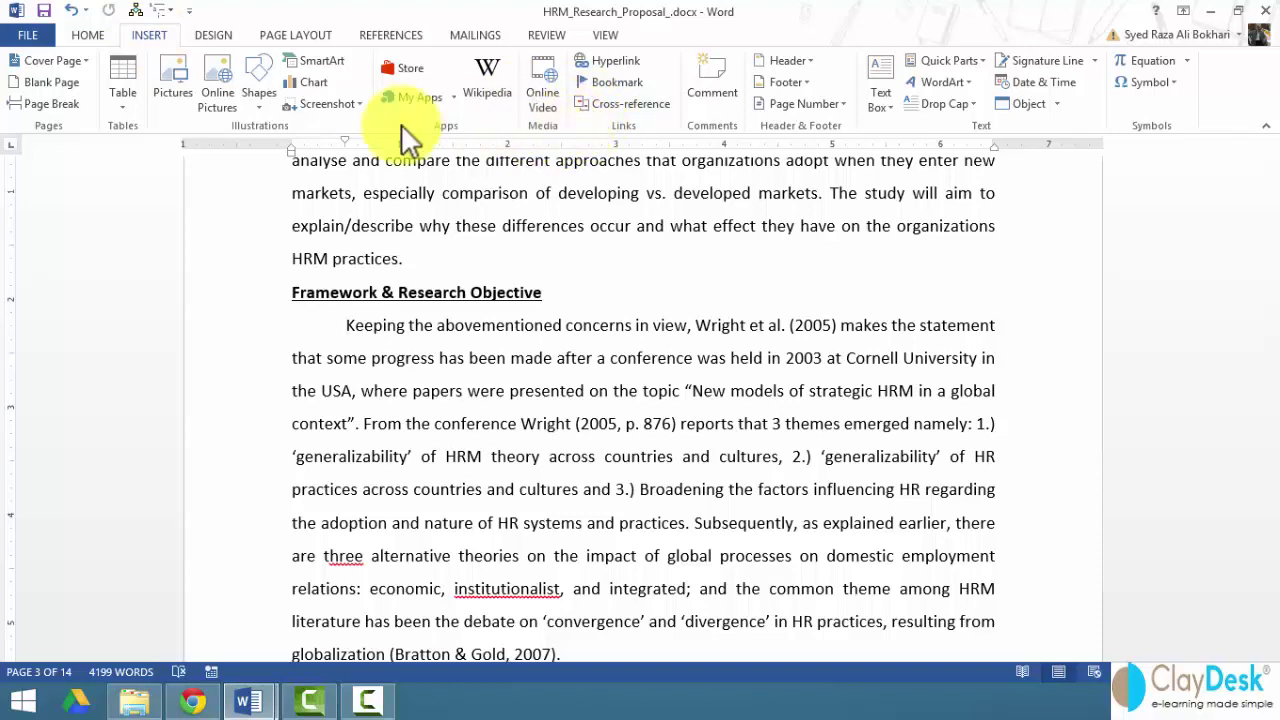
left_click(177, 91)
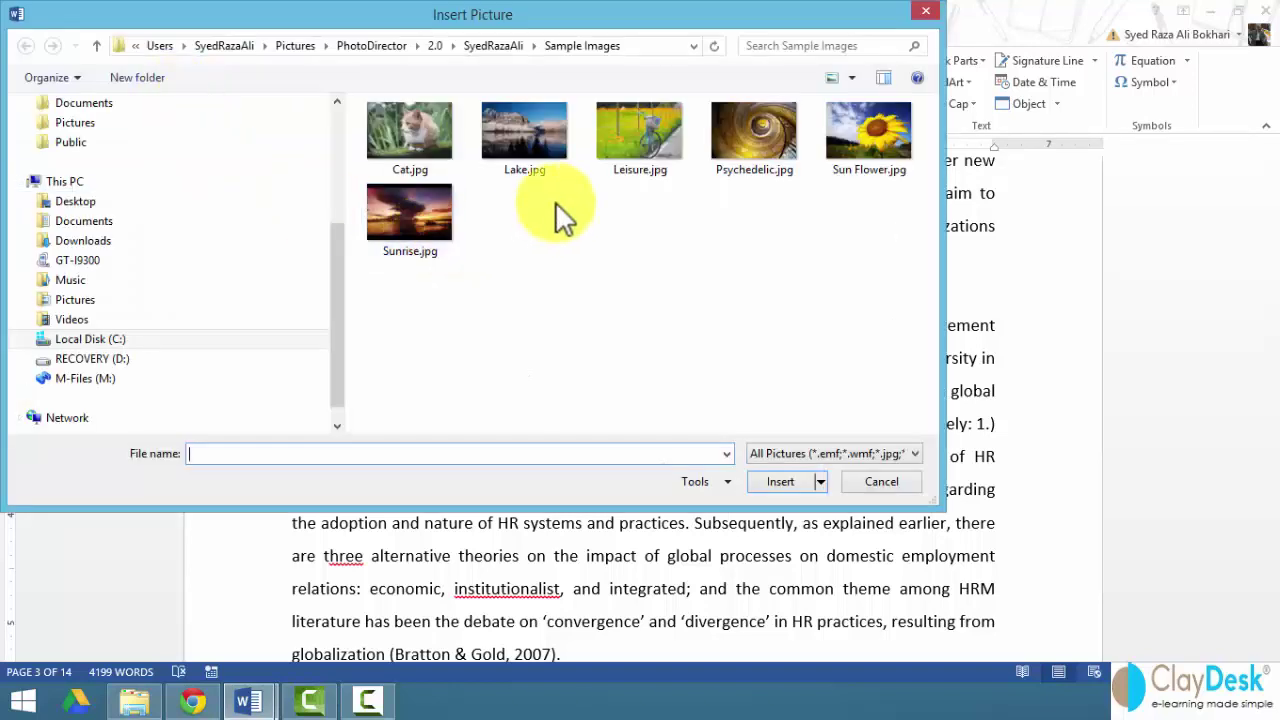
left_click(840, 160)
left_click(785, 484)
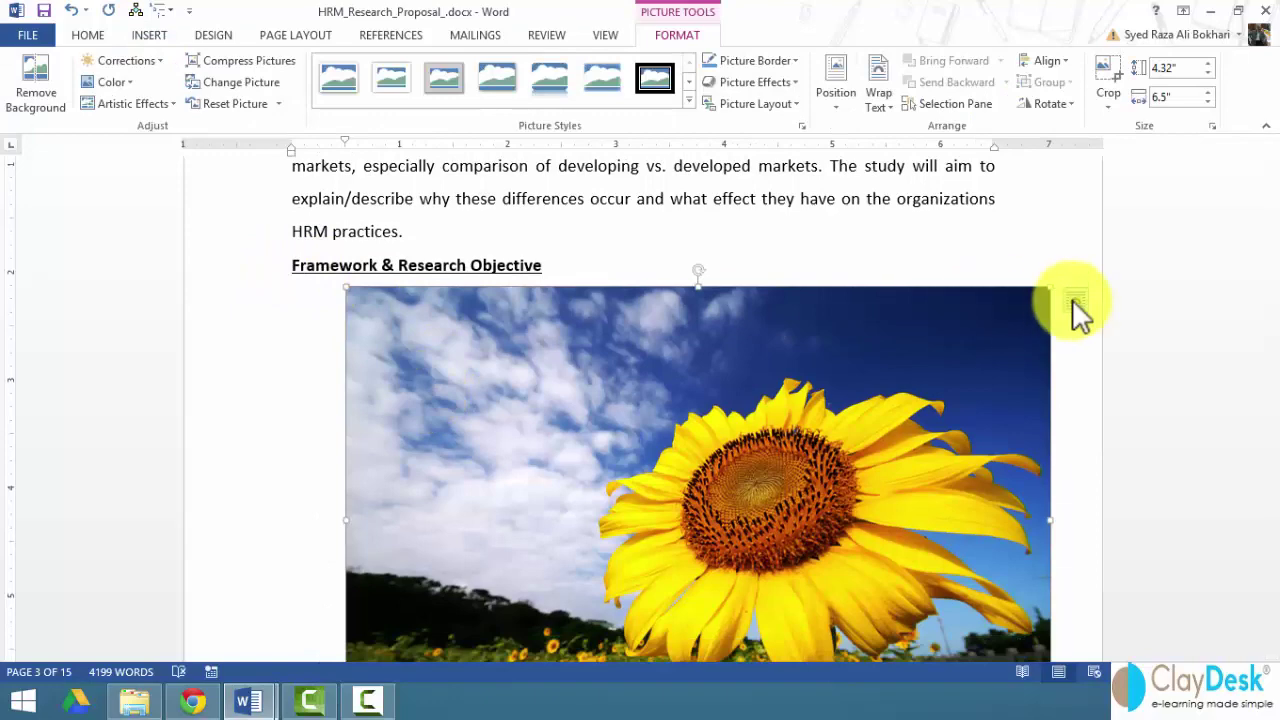
left_click(1075, 300)
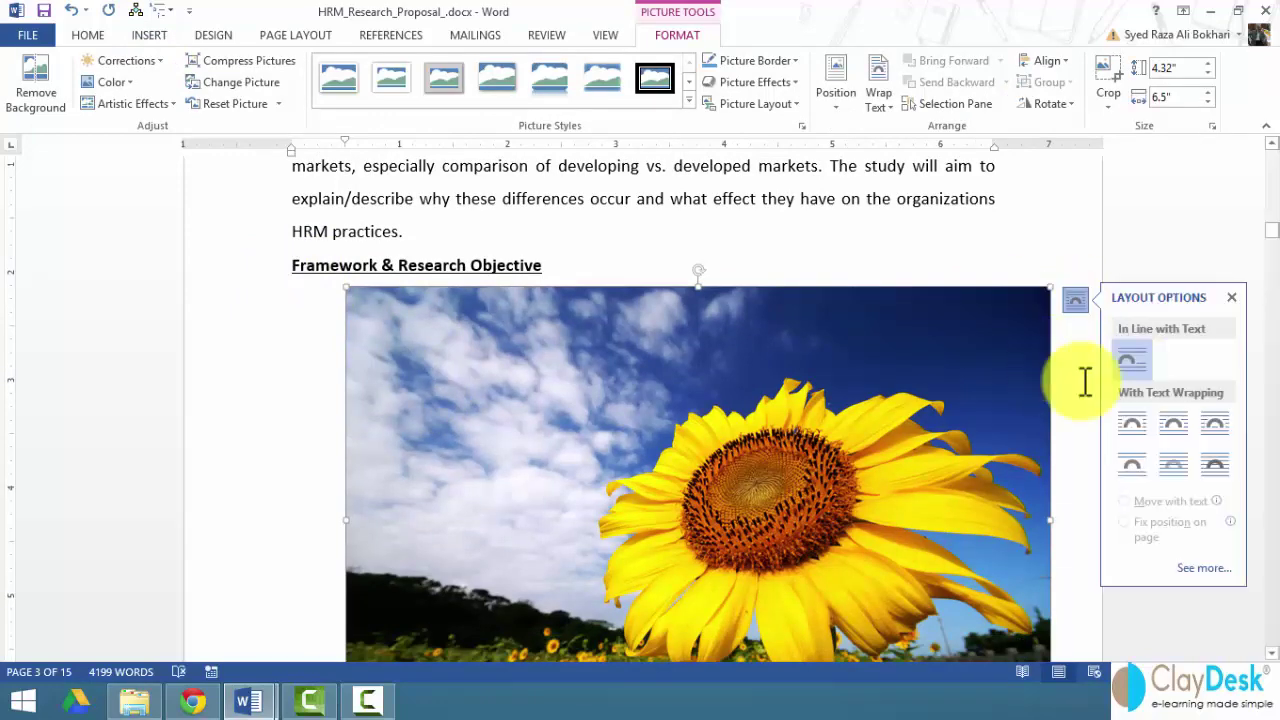
left_click(1125, 422)
Shrink the sunflower to about 1.69" by 2.55" and move it under the Framework & Research Objective heading
left_click_drag(1050, 288, 615, 580)
scroll(494, 603, "down", 4)
left_click(494, 603)
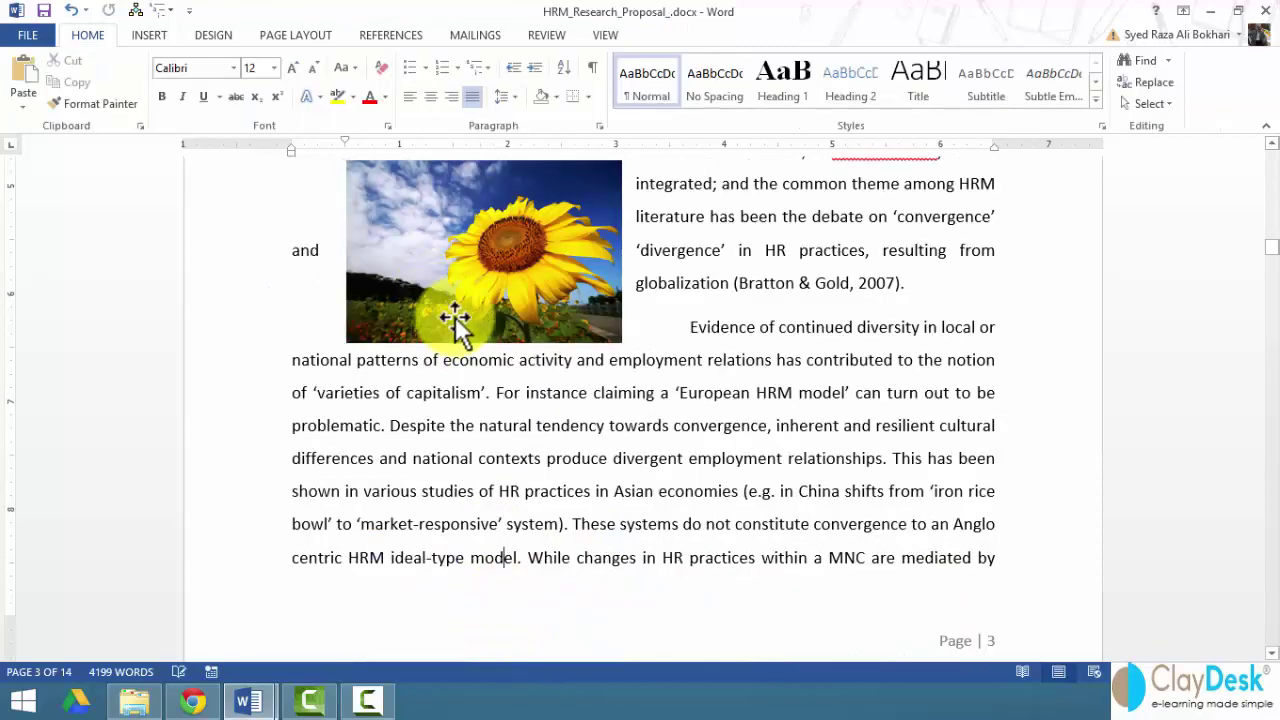
scroll(460, 320, "up", 6)
left_click_drag(484, 535, 430, 258)
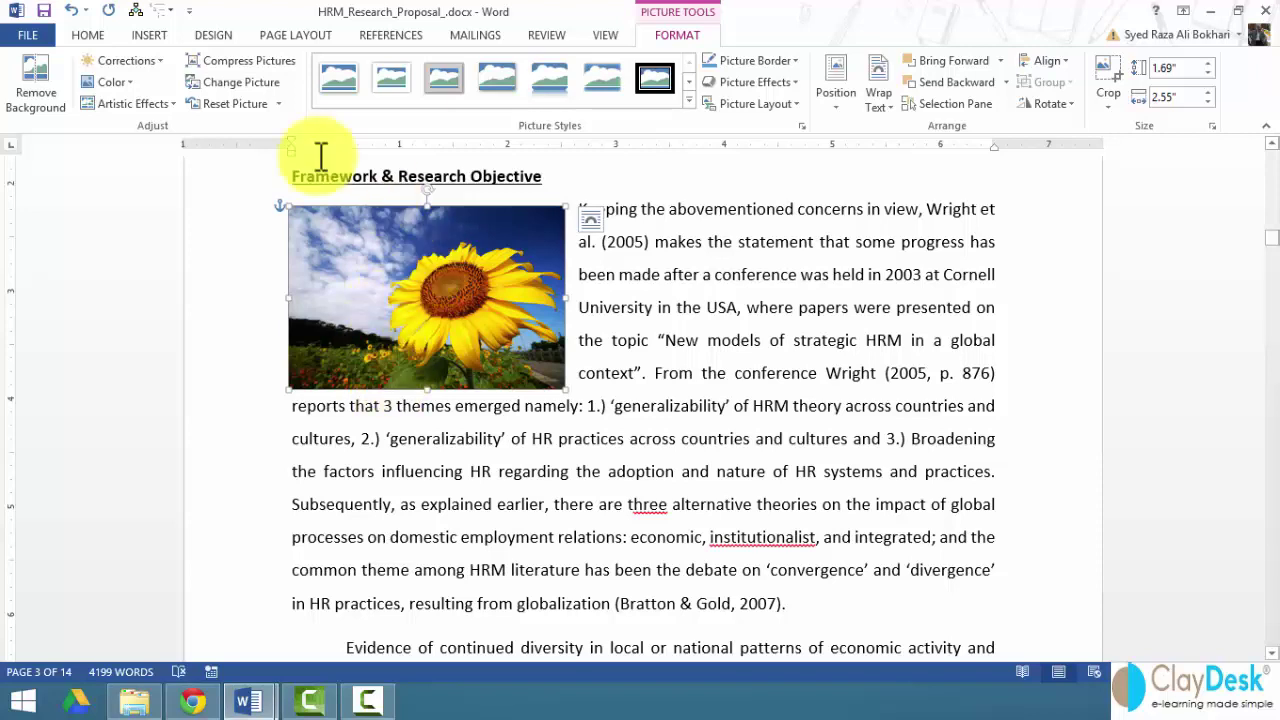
Apply a framed picture style to the sunflower photo
left_click(622, 241)
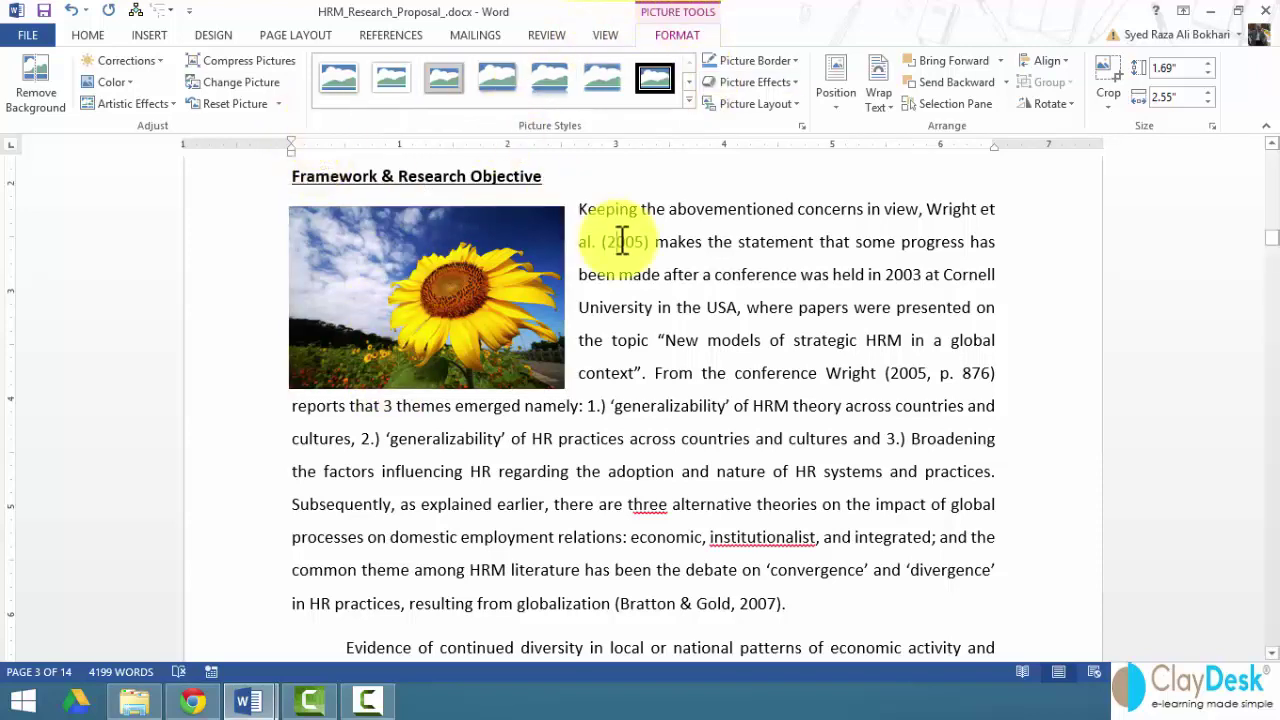
left_click(500, 268)
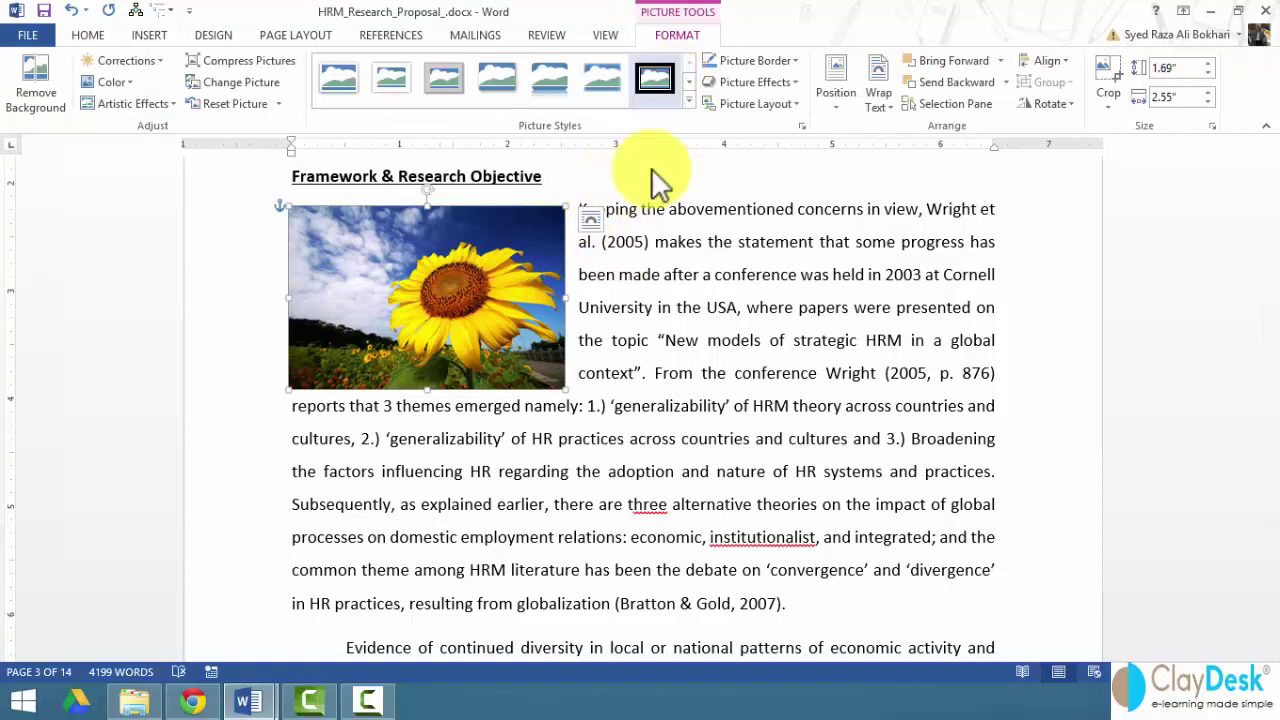
left_click(614, 273)
left_click(509, 280)
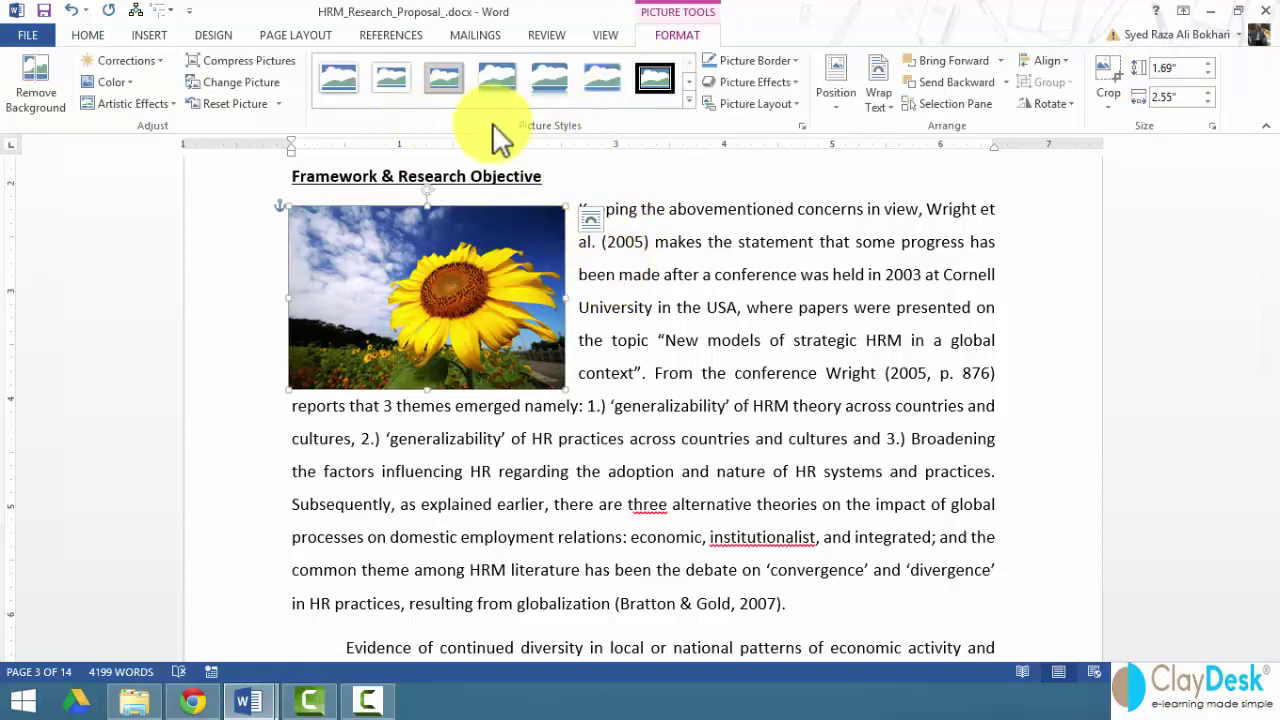
left_click(689, 102)
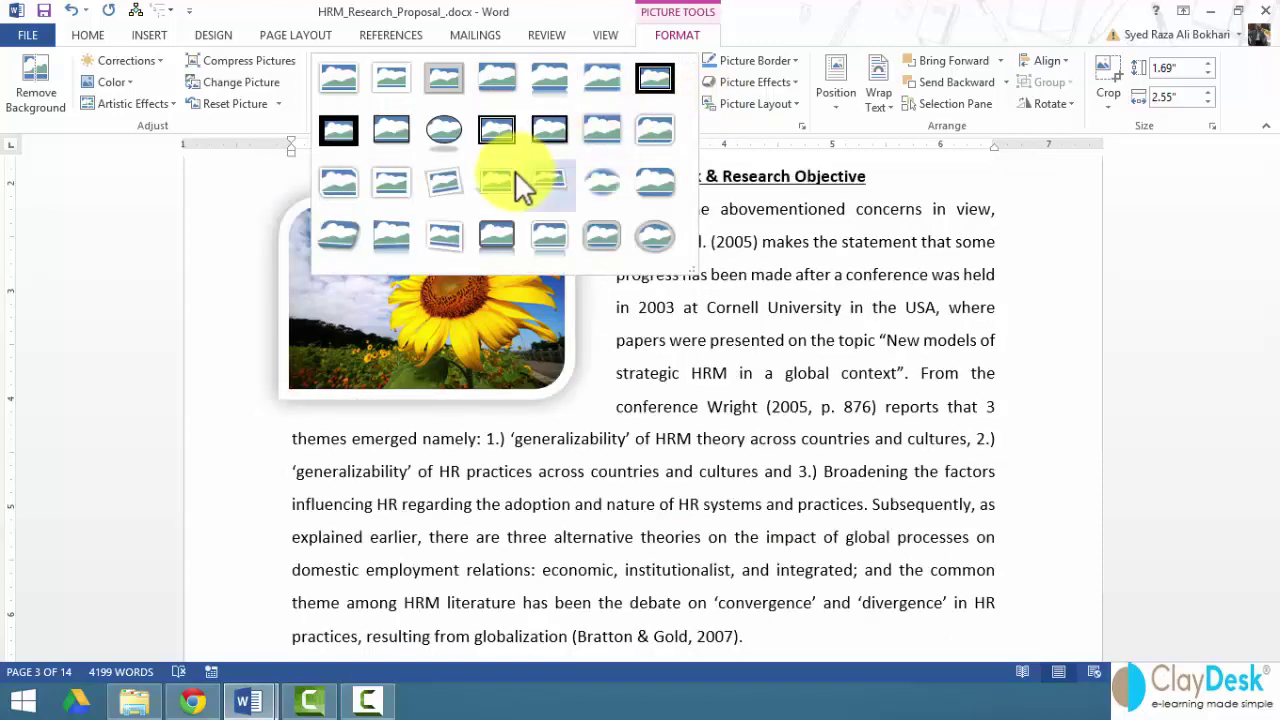
left_click(596, 131)
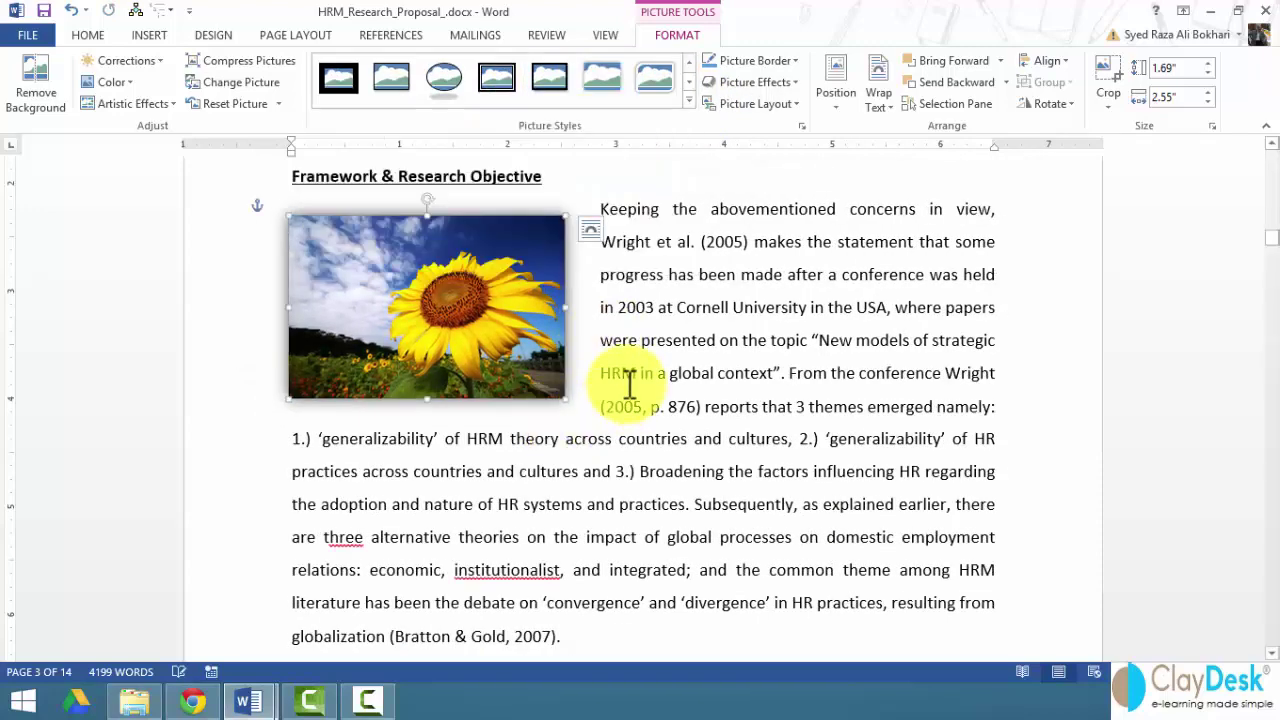
Add the 'Figure 2' caption beneath the sunflower photo
left_click(414, 33)
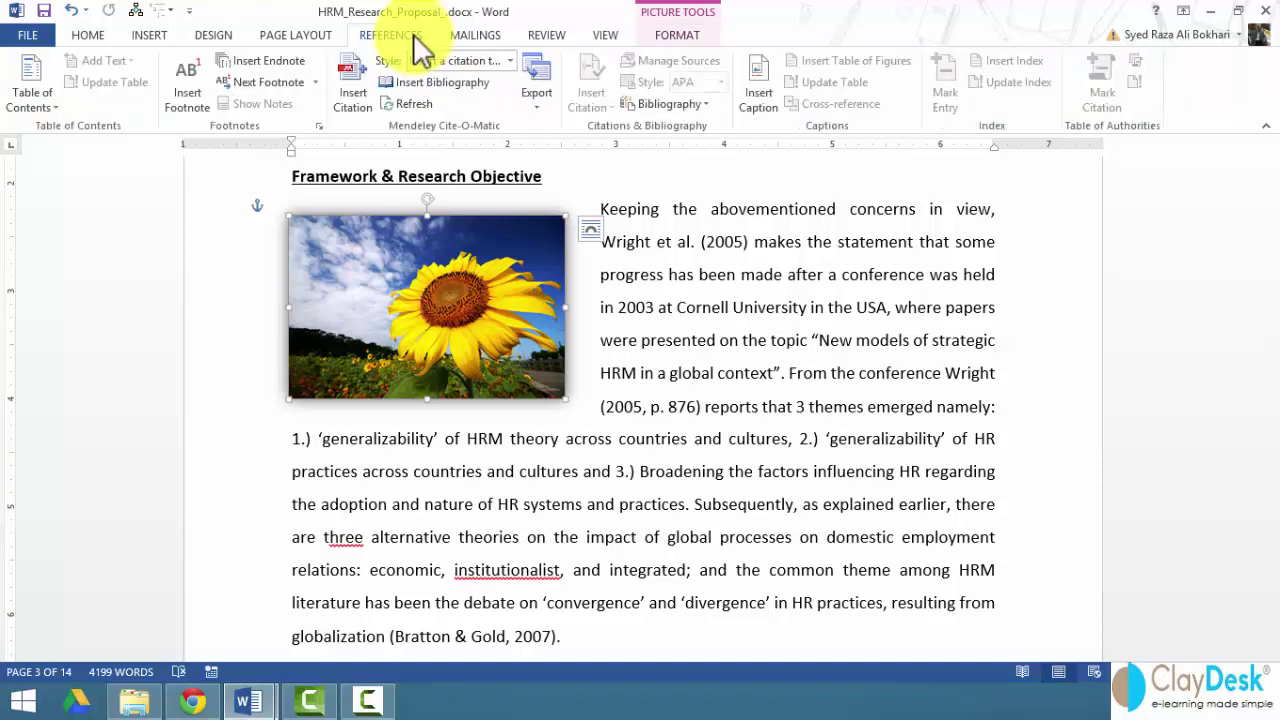
left_click(757, 92)
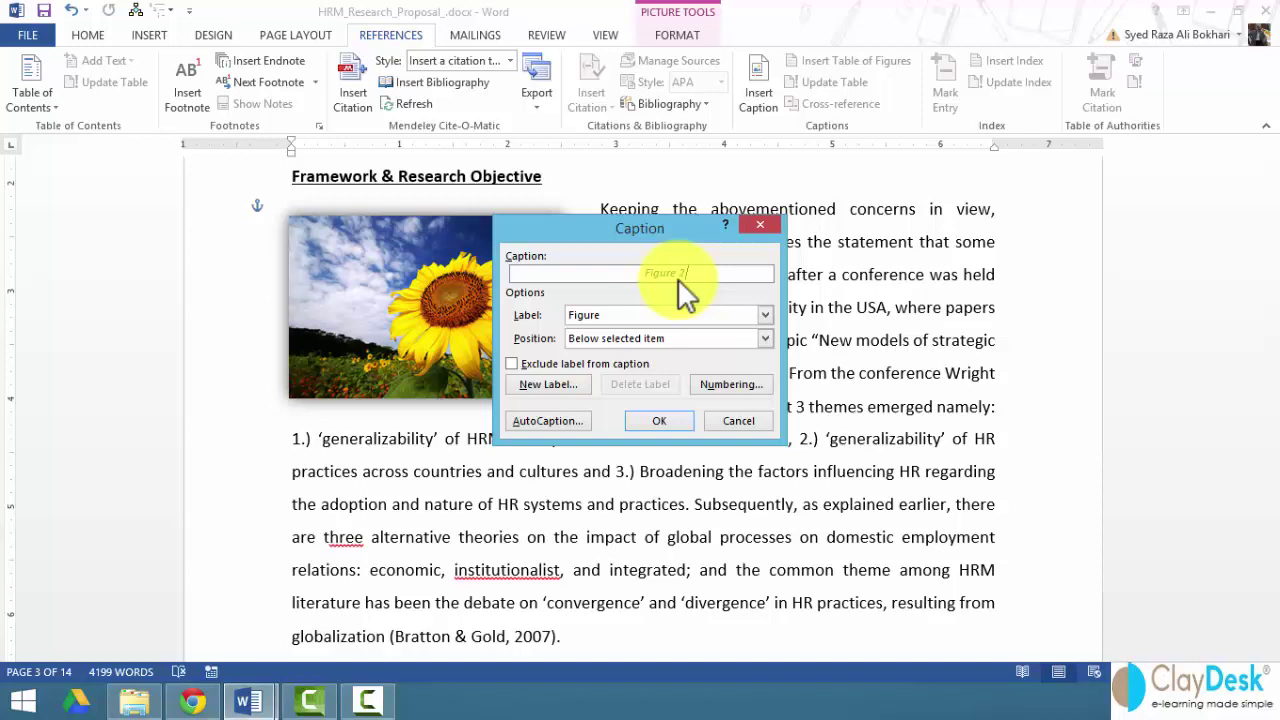
left_click(659, 420)
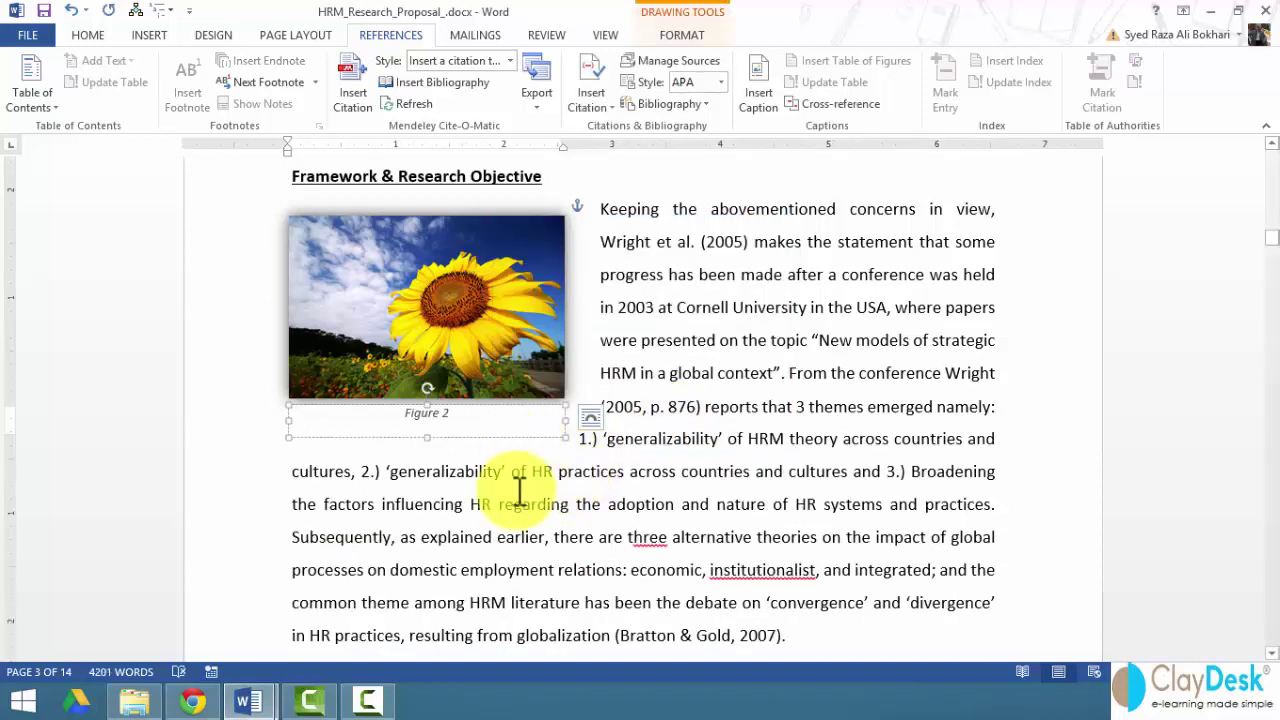
Scroll to the Objective section and insert the bicycle picture with Square text wrapping
left_click(471, 472)
scroll(423, 443, "down", 7)
scroll(398, 430, "down", 12)
scroll(400, 427, "down", 4)
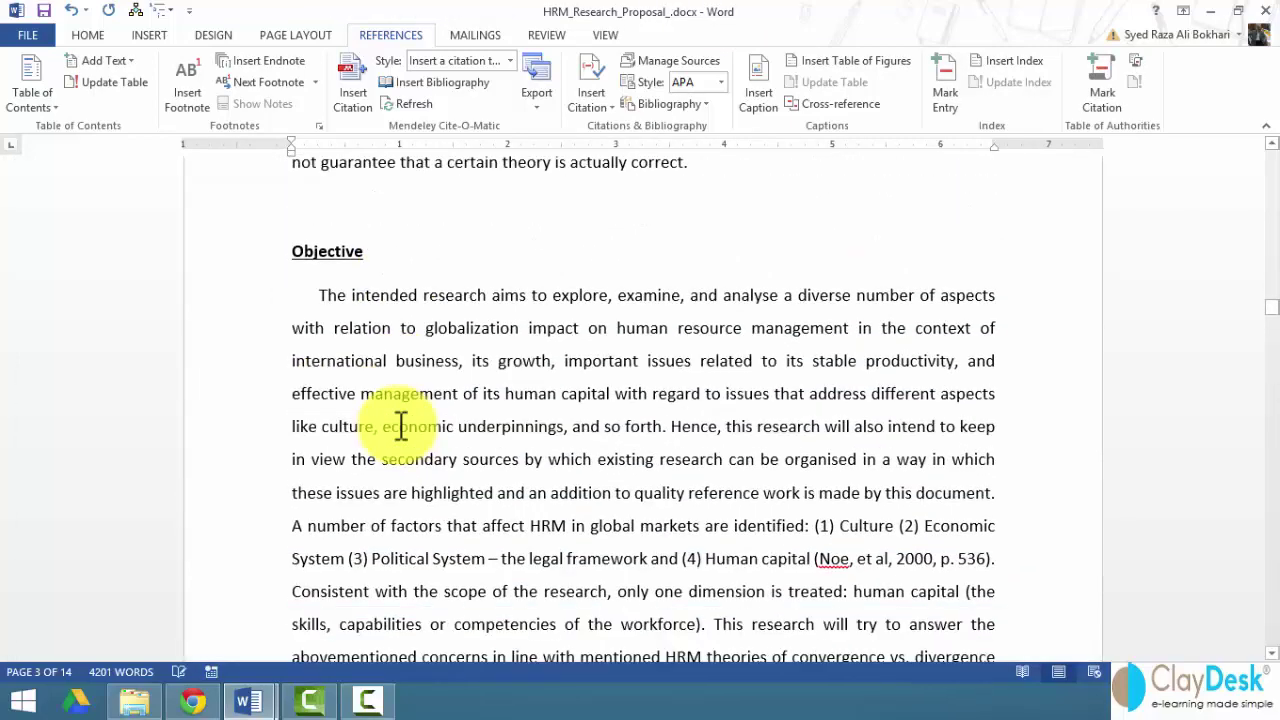
left_click(139, 36)
left_click(165, 96)
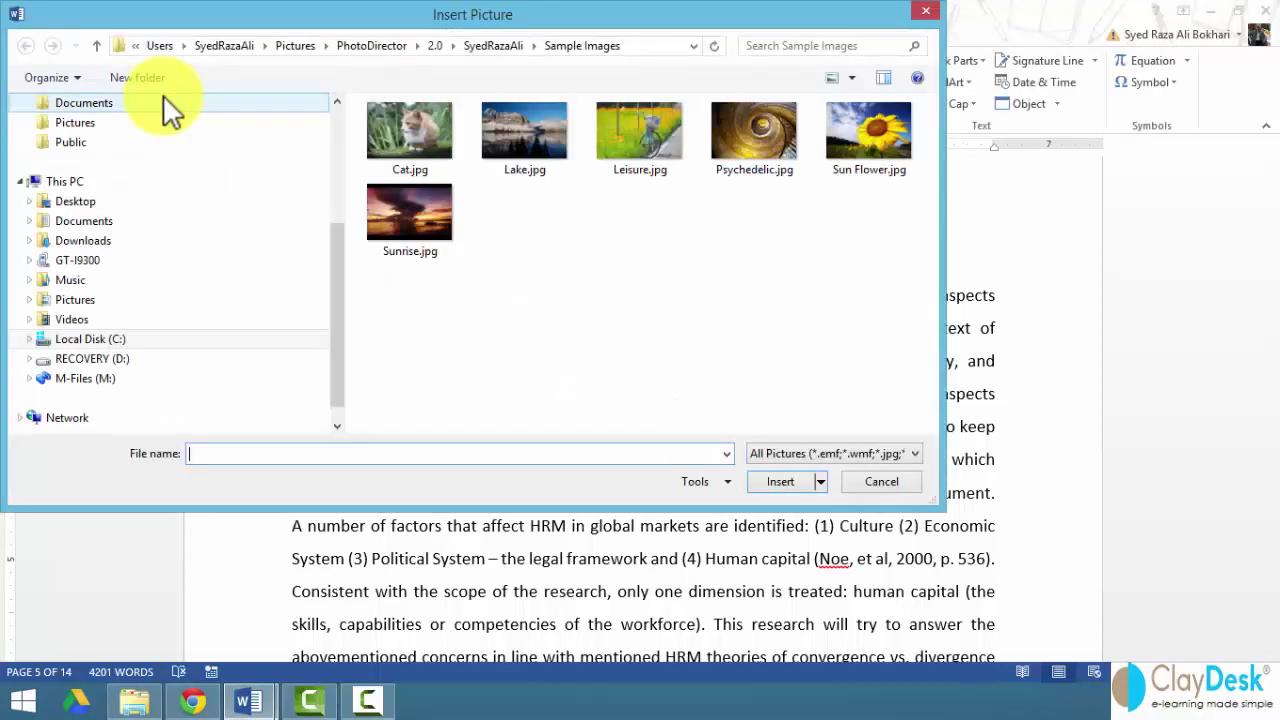
left_click(629, 142)
left_click(781, 481)
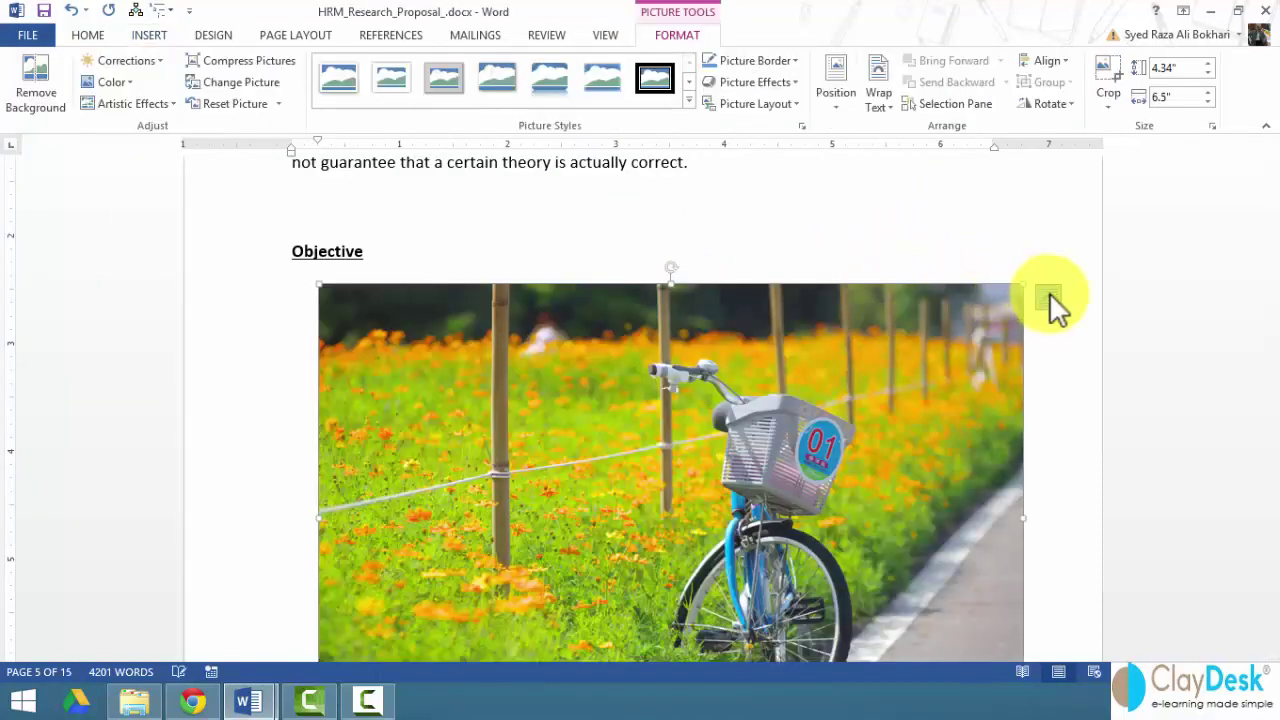
left_click(1049, 299)
left_click(1097, 415)
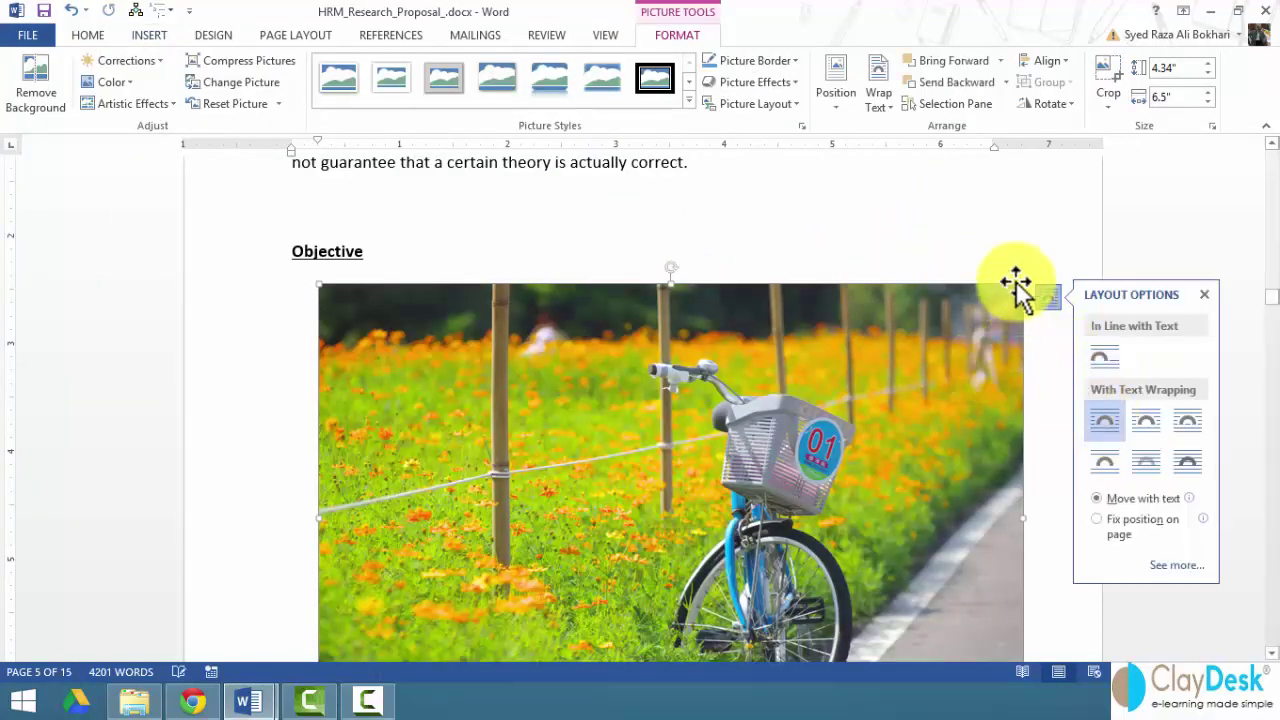
Shrink the bicycle photo to about 1.86" by 2.79" and move it beside the Objective paragraph
left_click_drag(1020, 282, 563, 550)
scroll(500, 534, "down", 4)
scroll(440, 350, "up", 3)
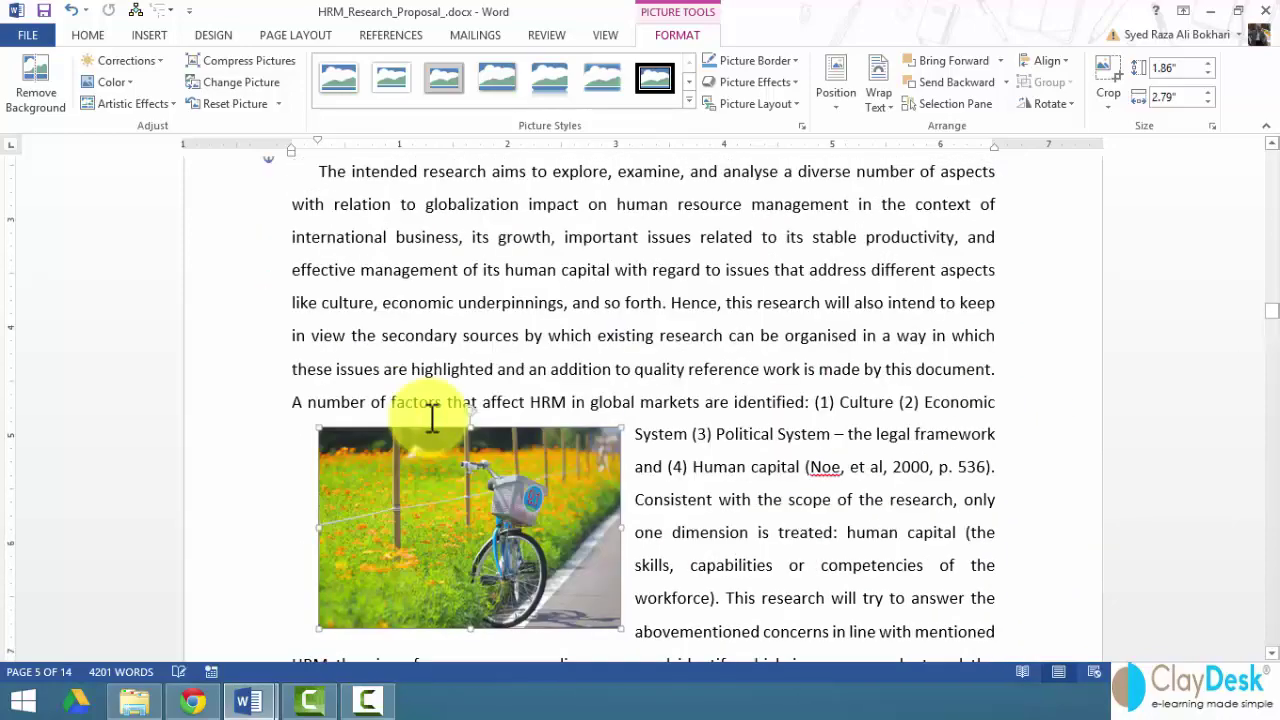
left_click_drag(443, 570, 411, 309)
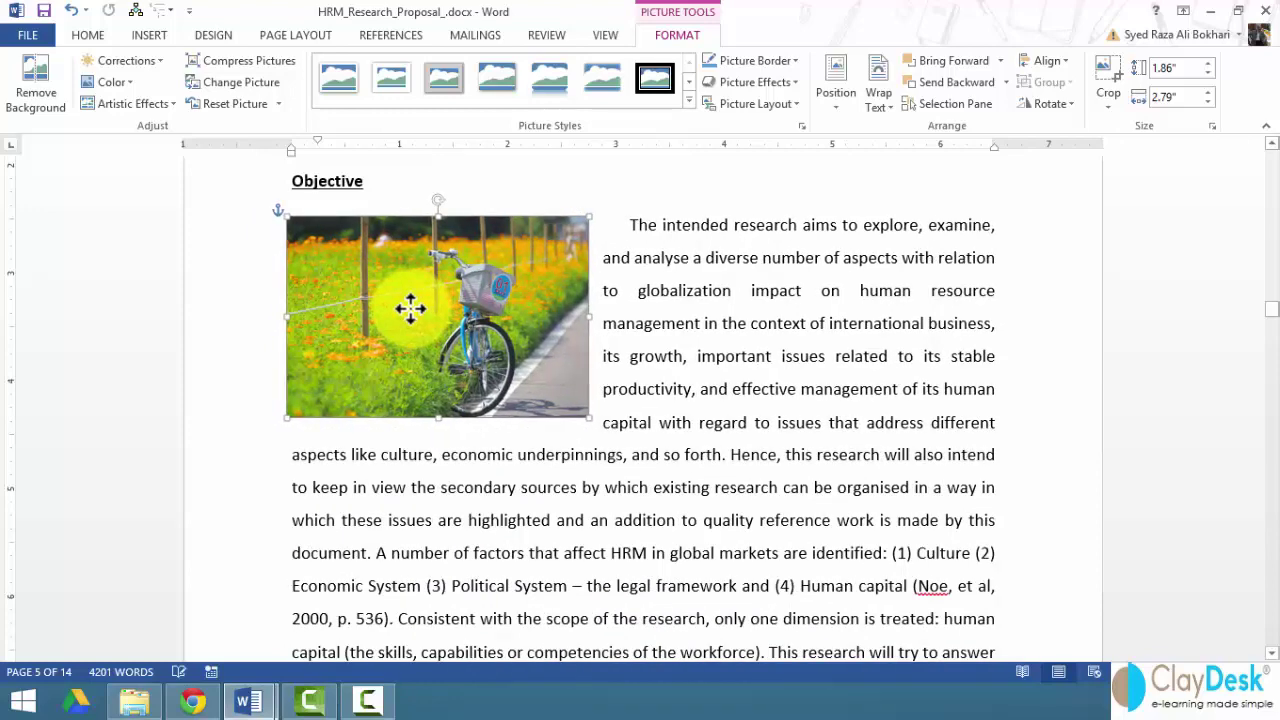
Apply a soft-edged picture style to the bicycle photo
left_click(635, 225)
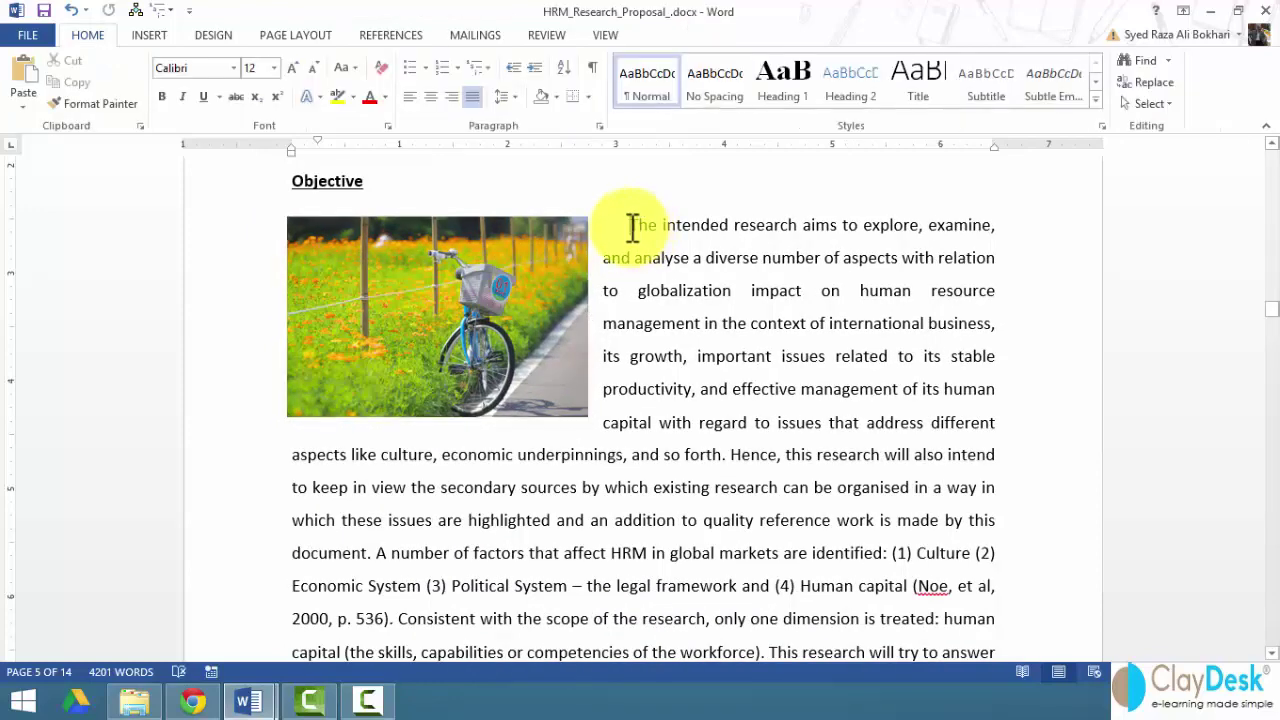
left_click(400, 286)
left_click(677, 35)
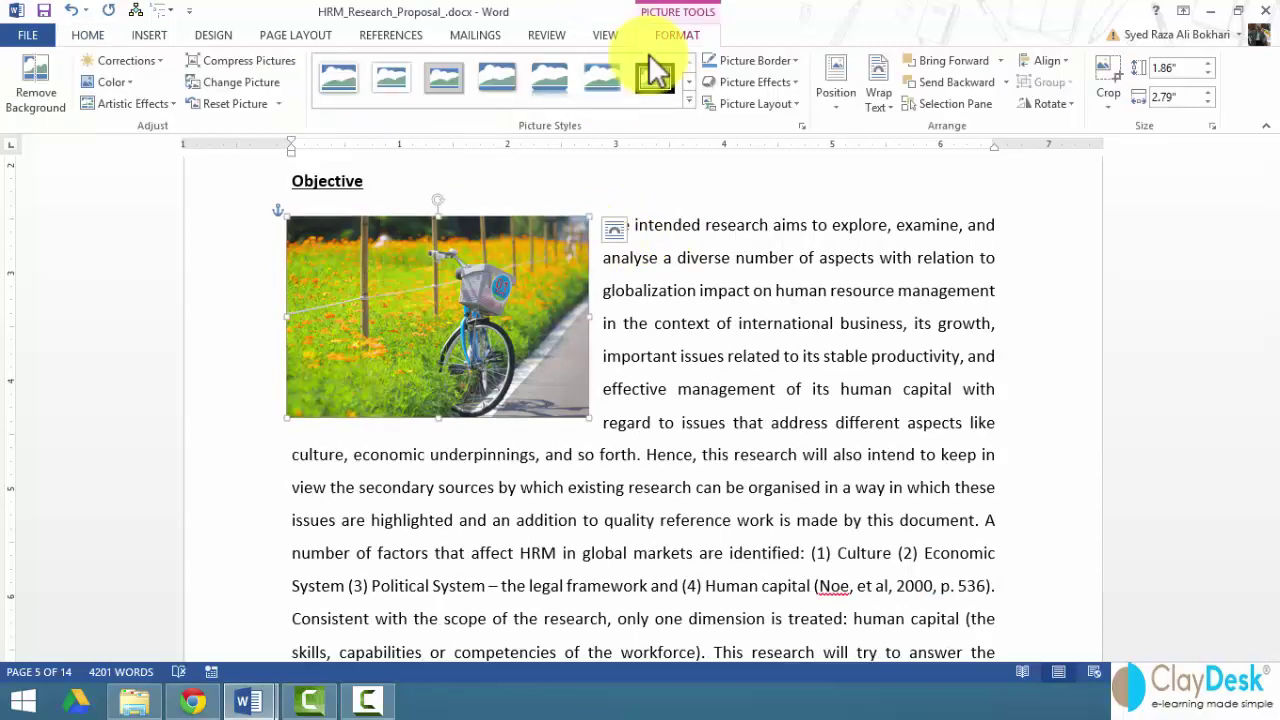
left_click(688, 102)
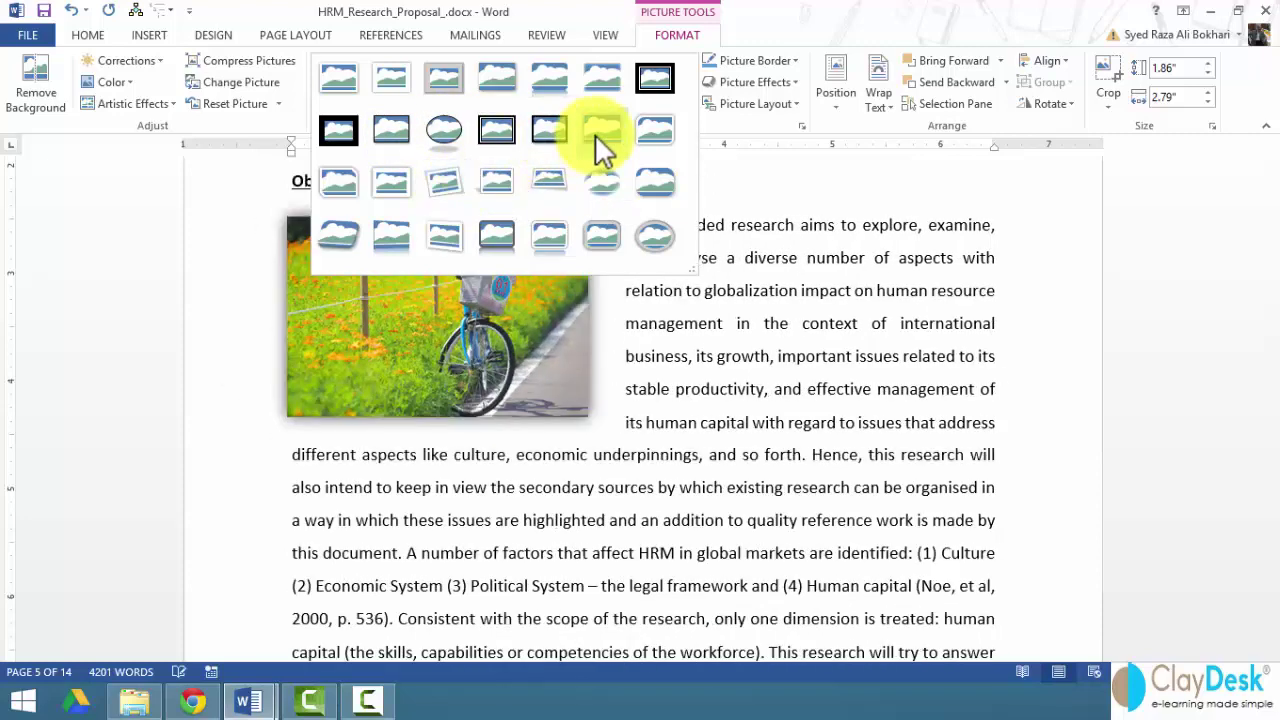
left_click(595, 134)
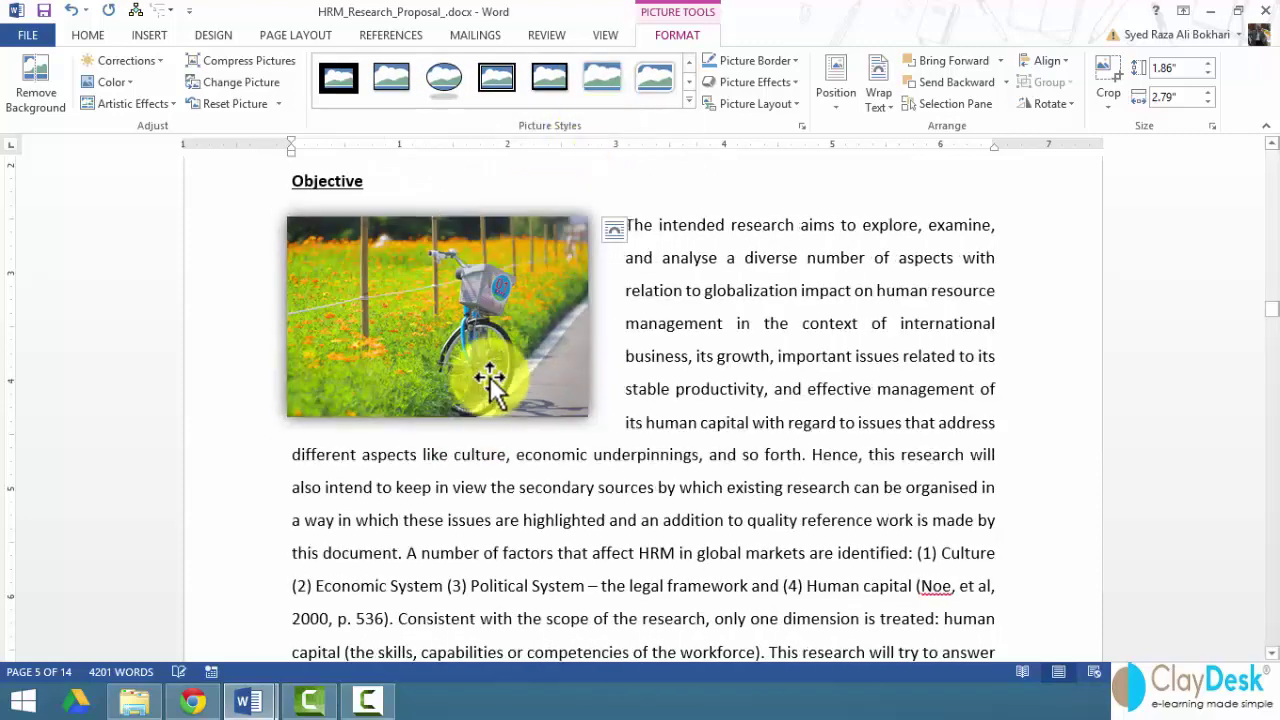
Add the 'Figure 3' caption beneath the bicycle photo
left_click(380, 37)
left_click(760, 99)
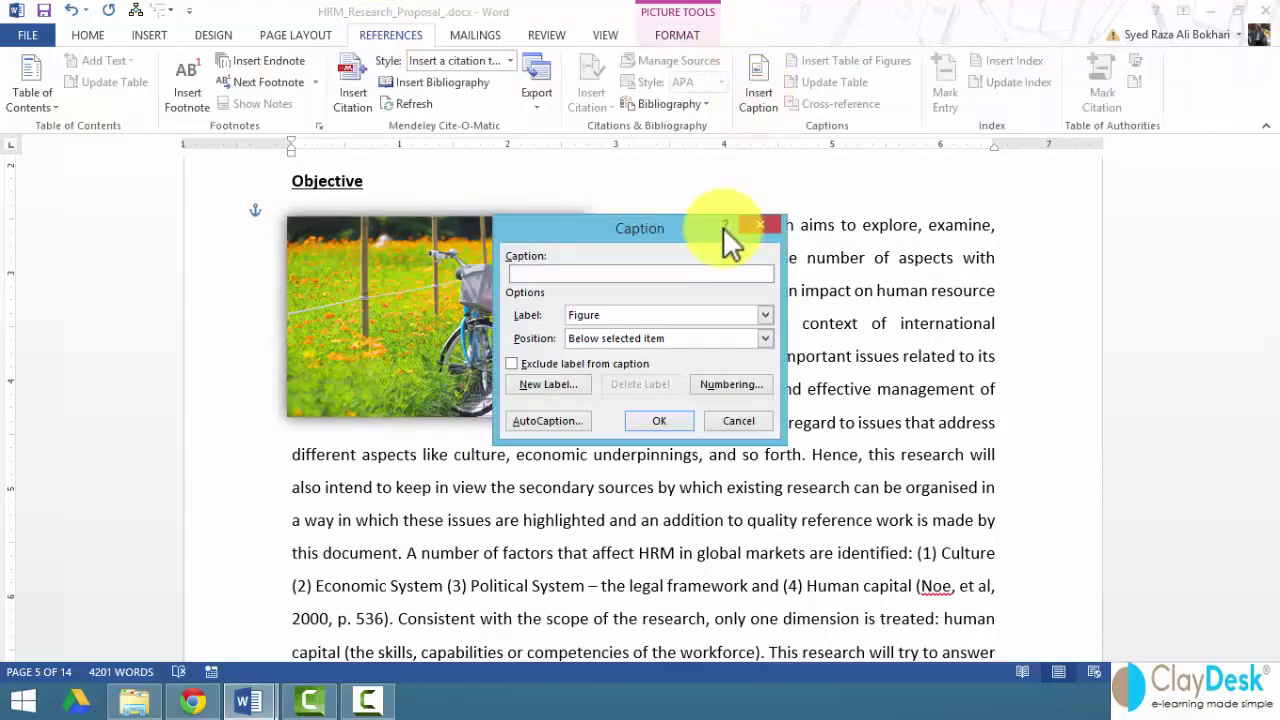
left_click(683, 418)
left_click(422, 487)
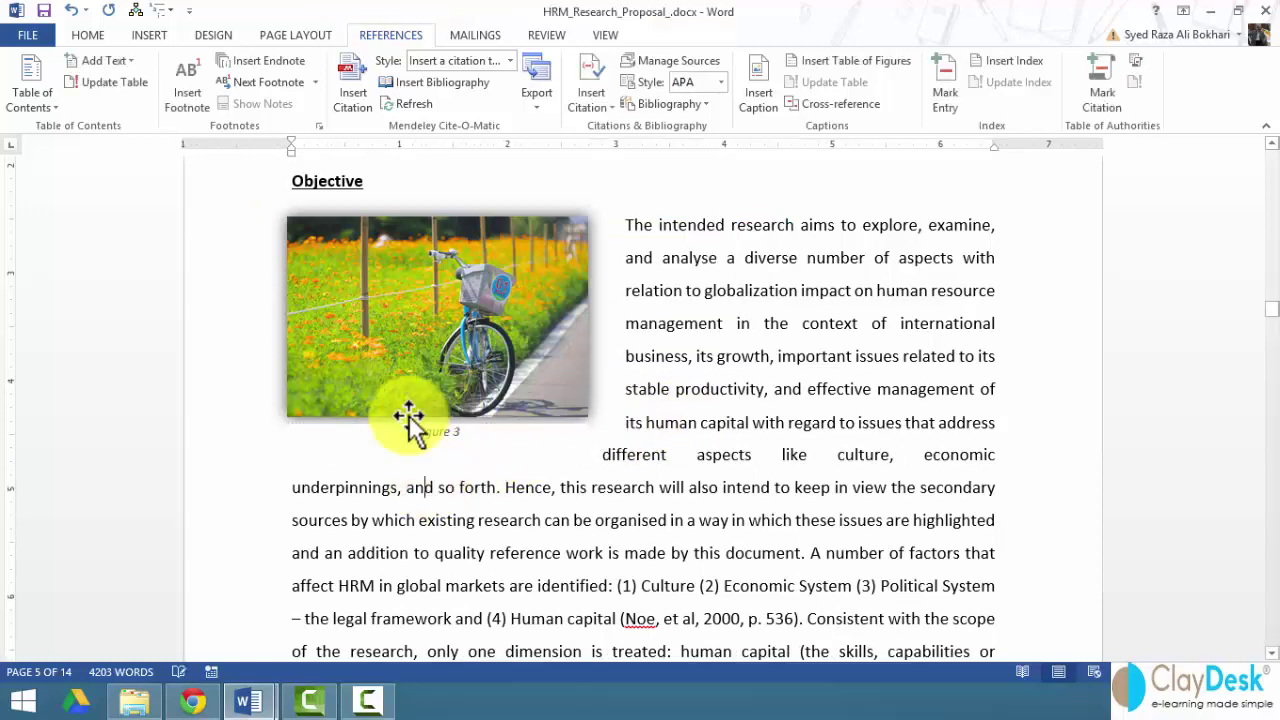
Scroll back to page 2 and add a blank line above the Introduction heading
scroll(410, 418, "down", 2)
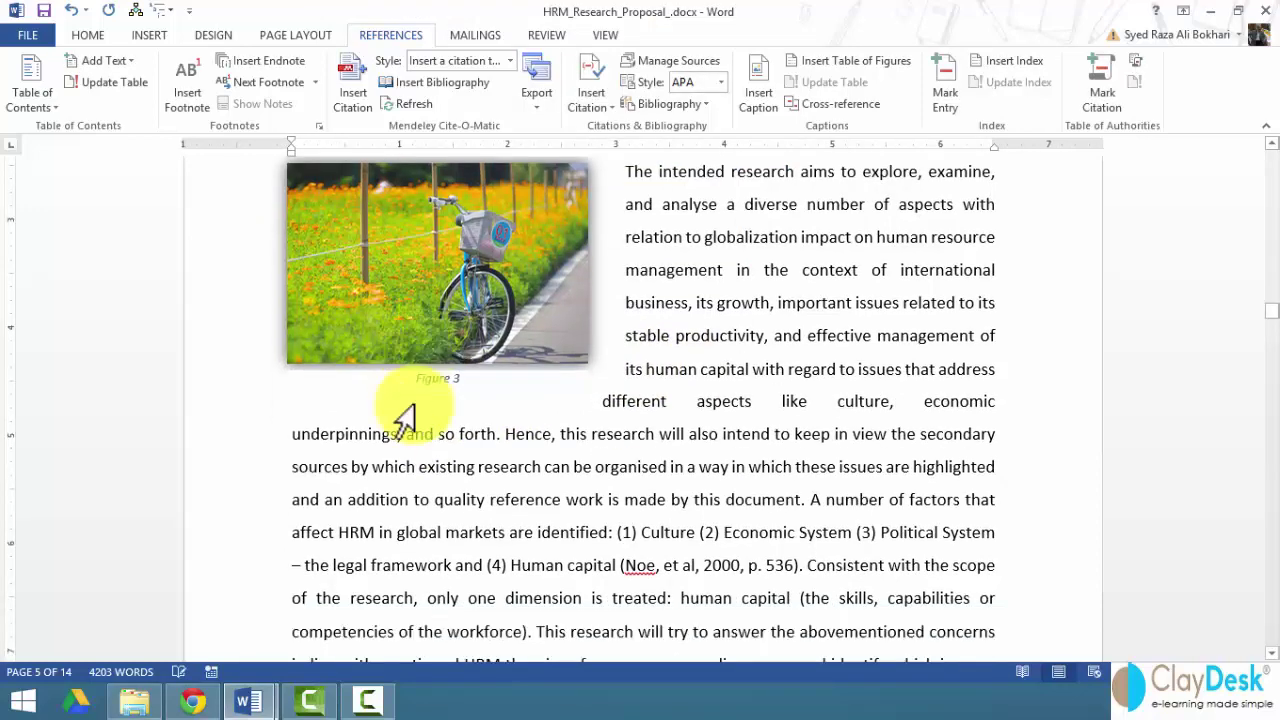
scroll(417, 402, "up", 6)
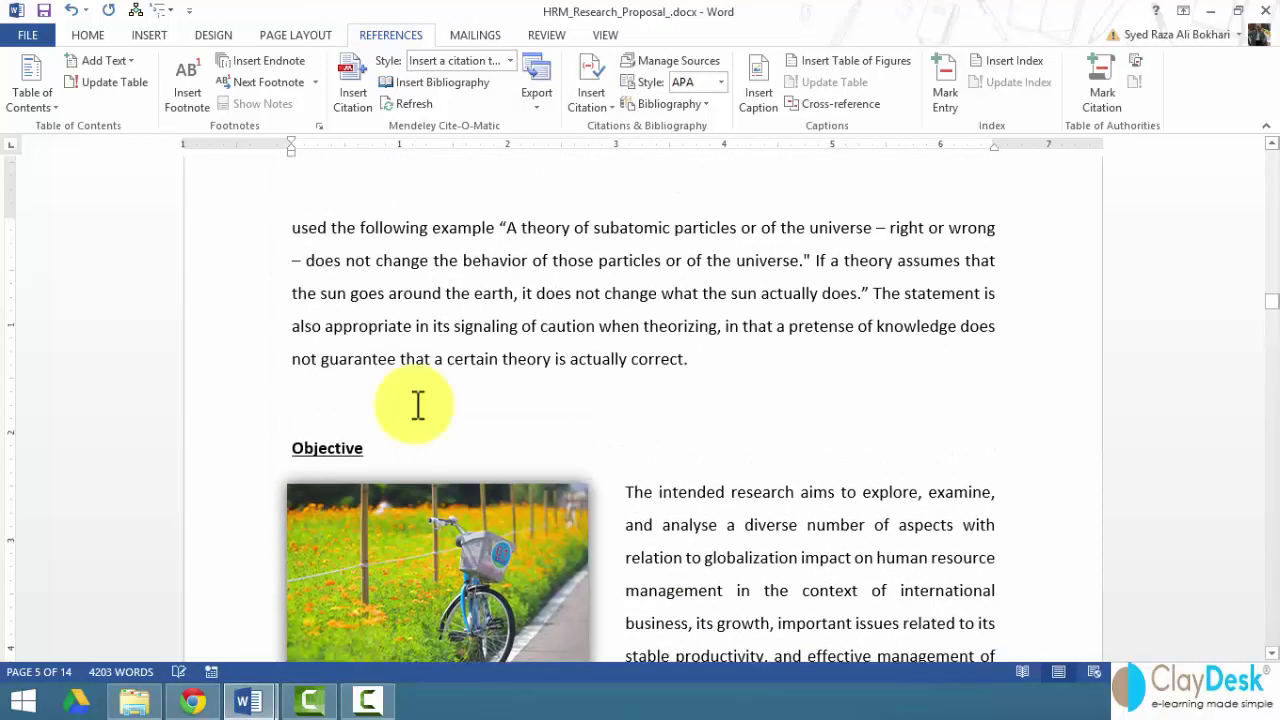
scroll(418, 404, "up", 15)
scroll(418, 404, "up", 15)
scroll(418, 404, "up", 3)
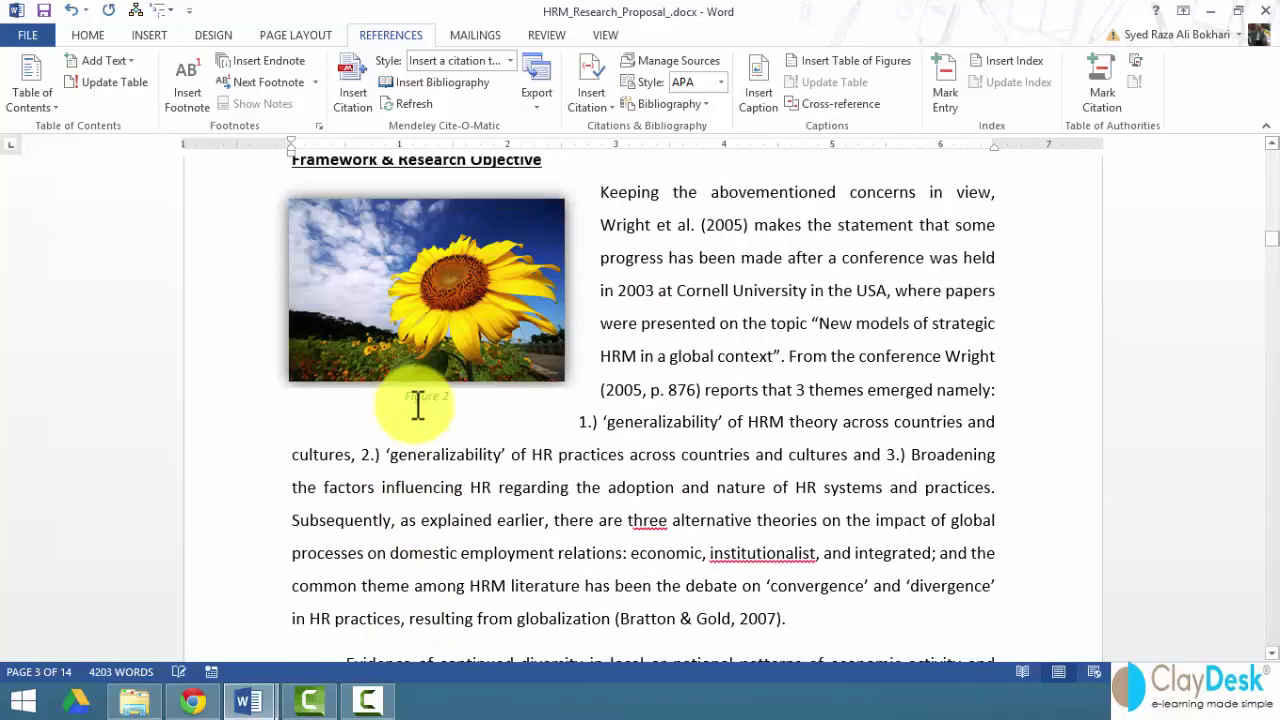
scroll(472, 410, "up", 15)
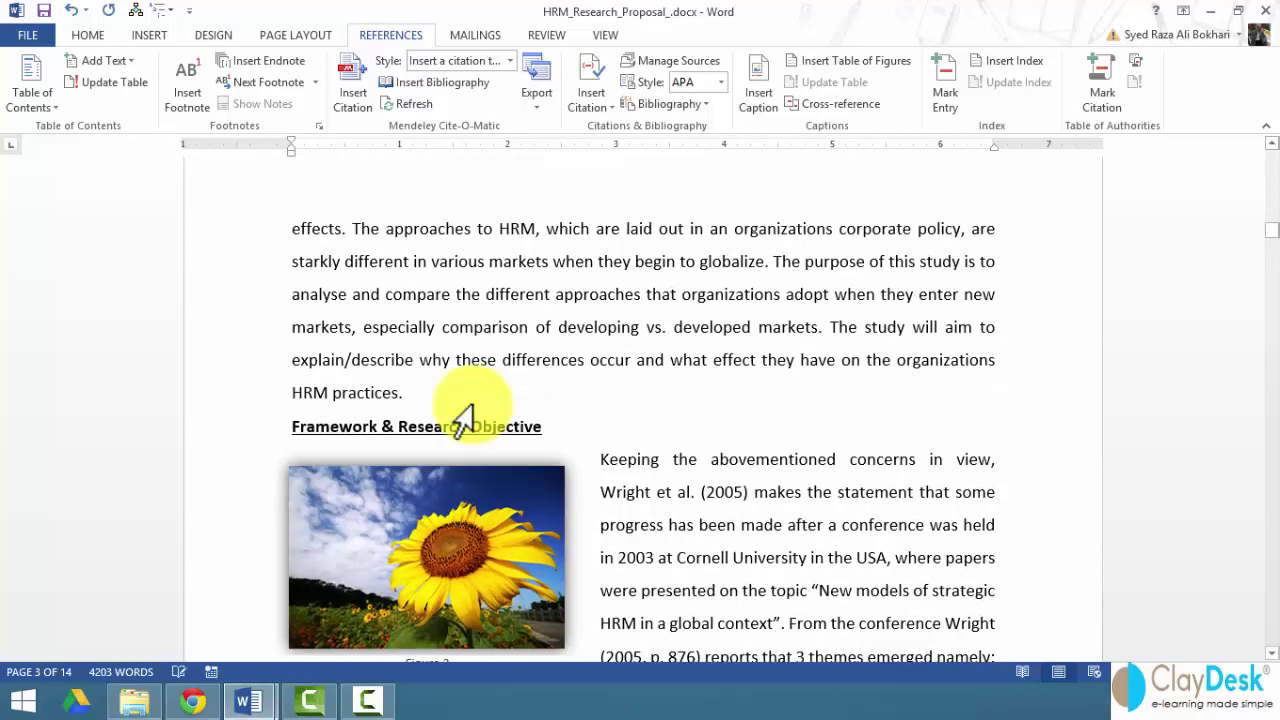
scroll(475, 405, "up", 10)
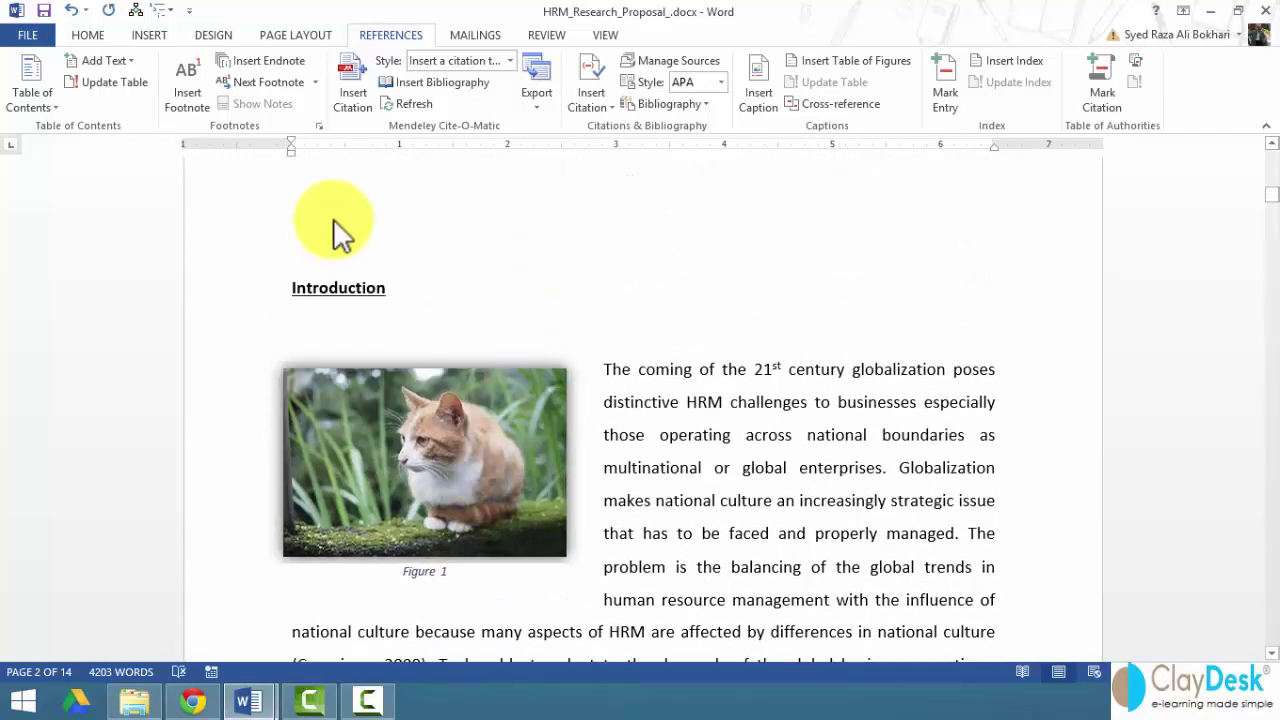
left_click_drag(294, 287, 323, 297)
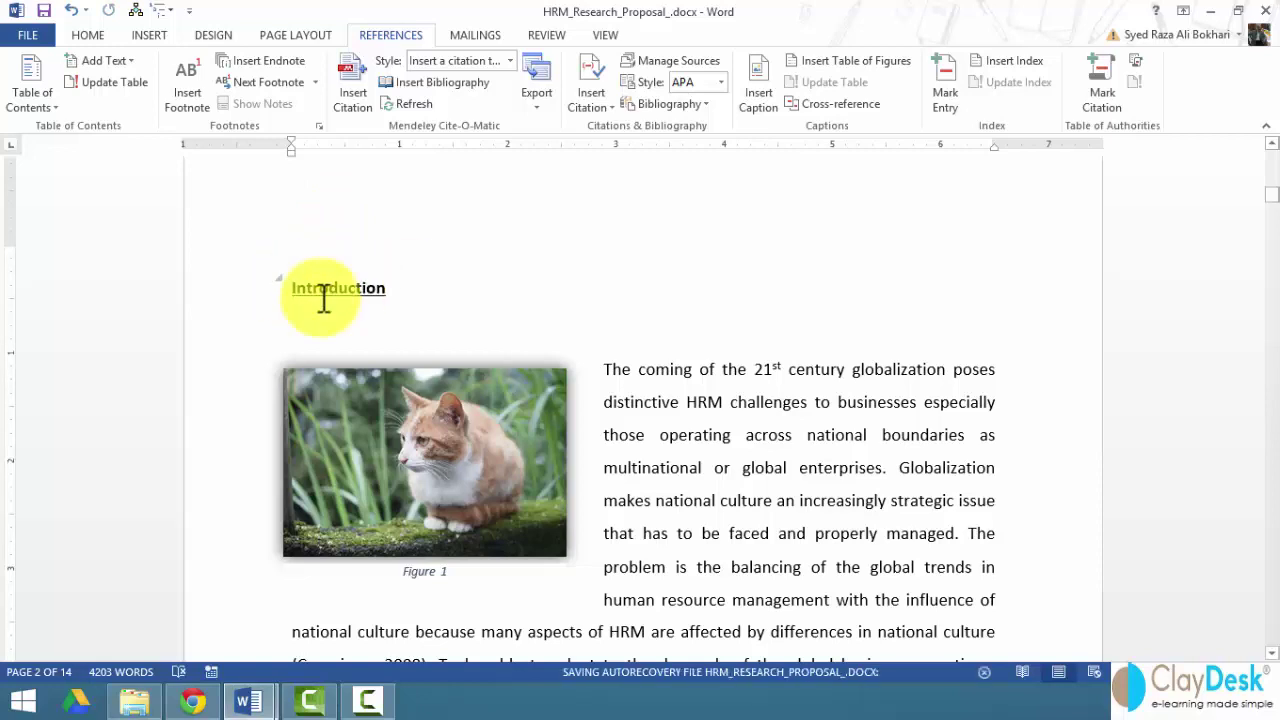
left_click(294, 254)
key("Return")
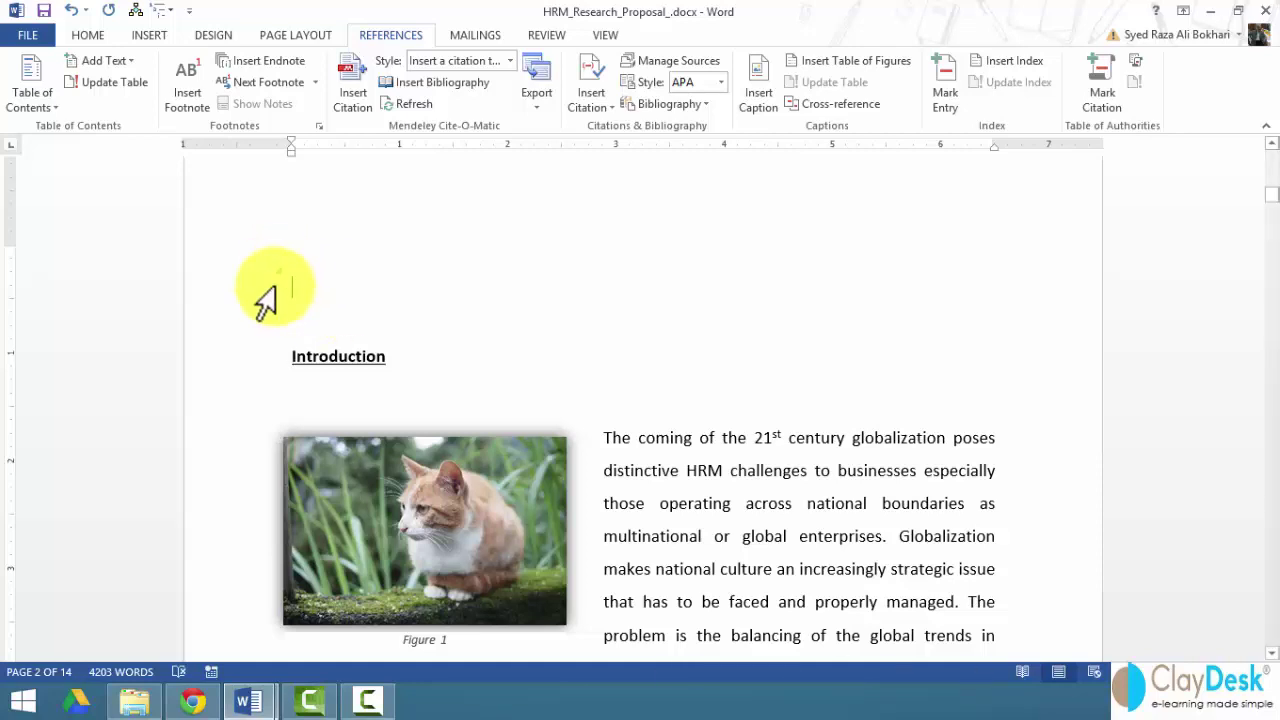
On the new blank line, open the Table of Figures dialog from References
left_click(352, 296)
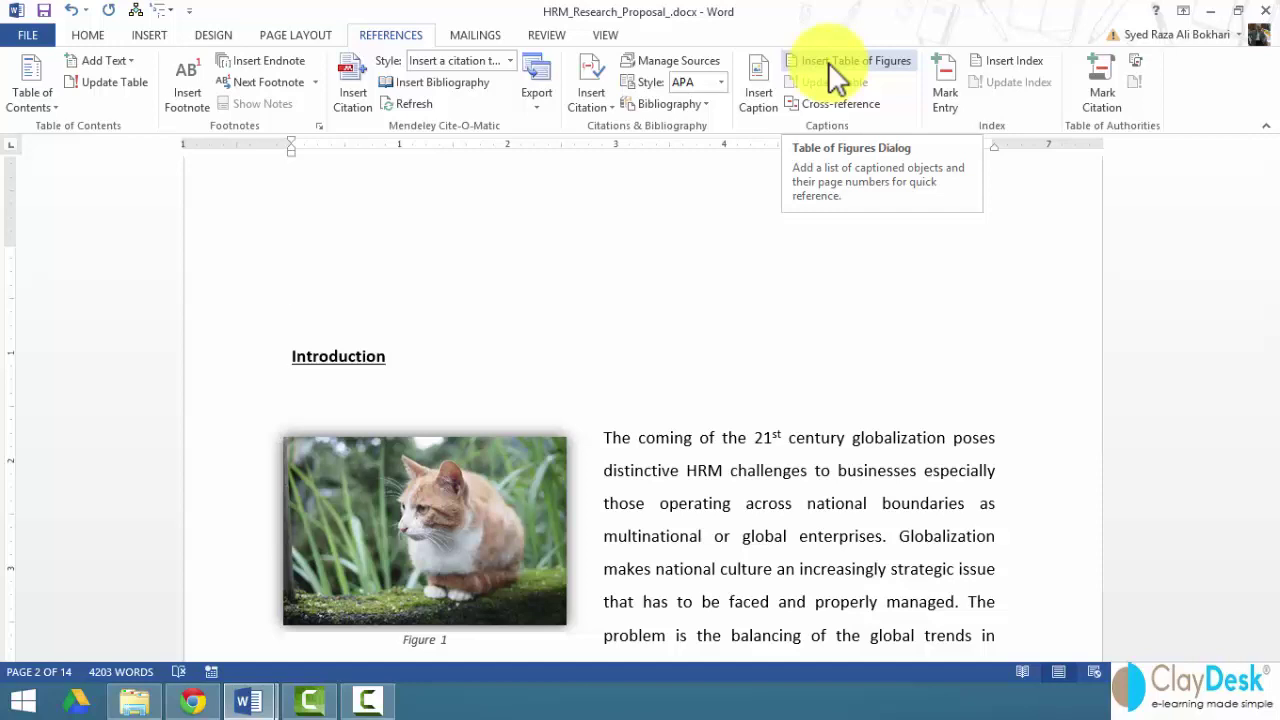
left_click(750, 97)
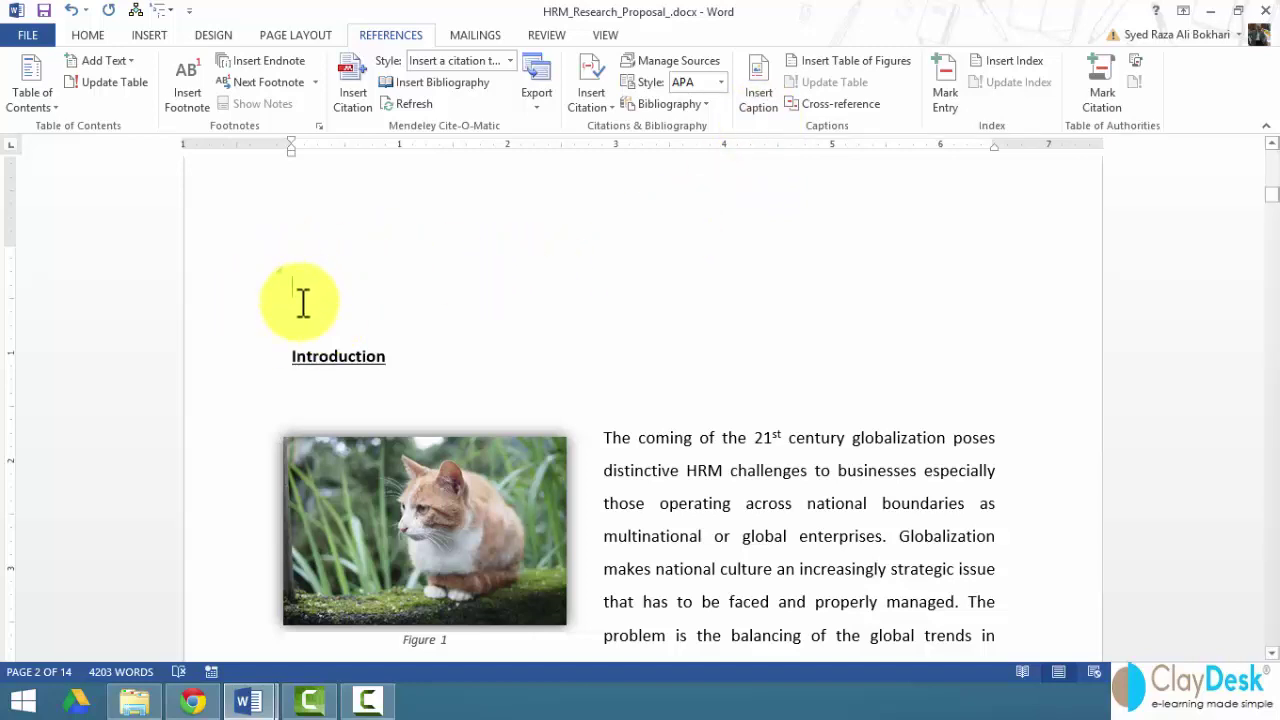
left_click(859, 62)
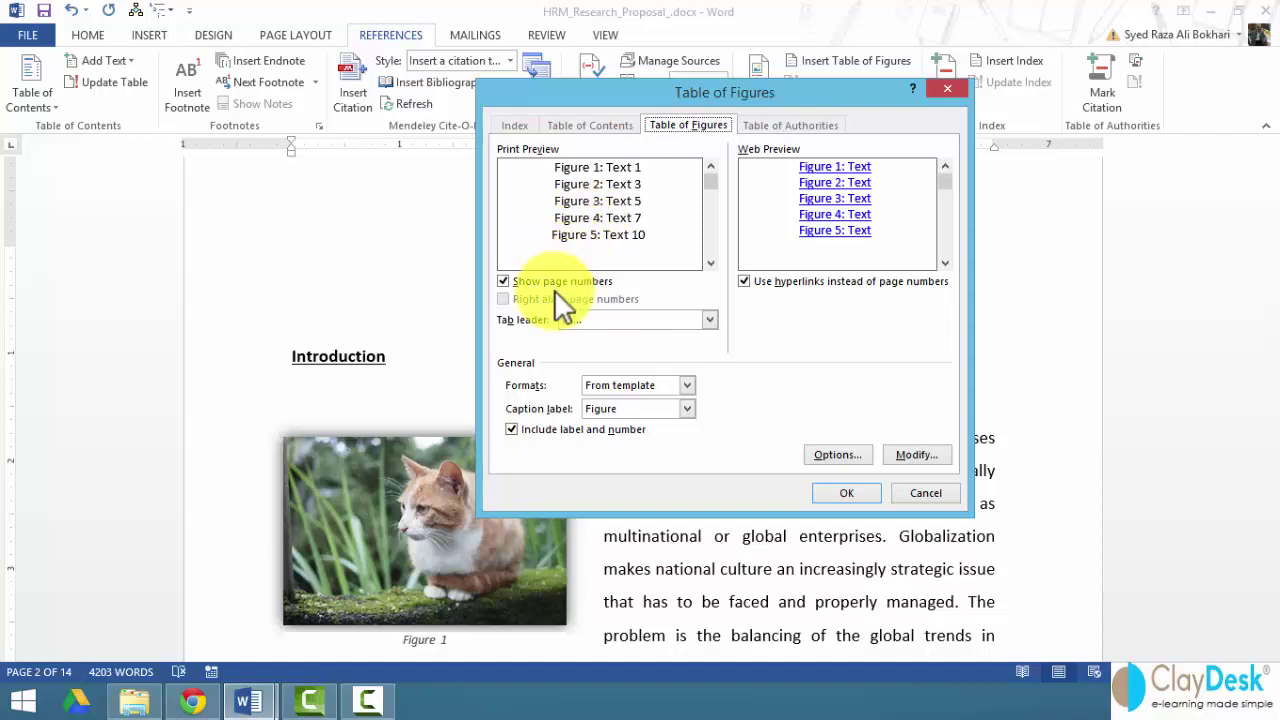
Choose the Formal format and a dashed tab leader, keeping page numbers shown and right-aligned instead of hyperlinks
left_click(525, 282)
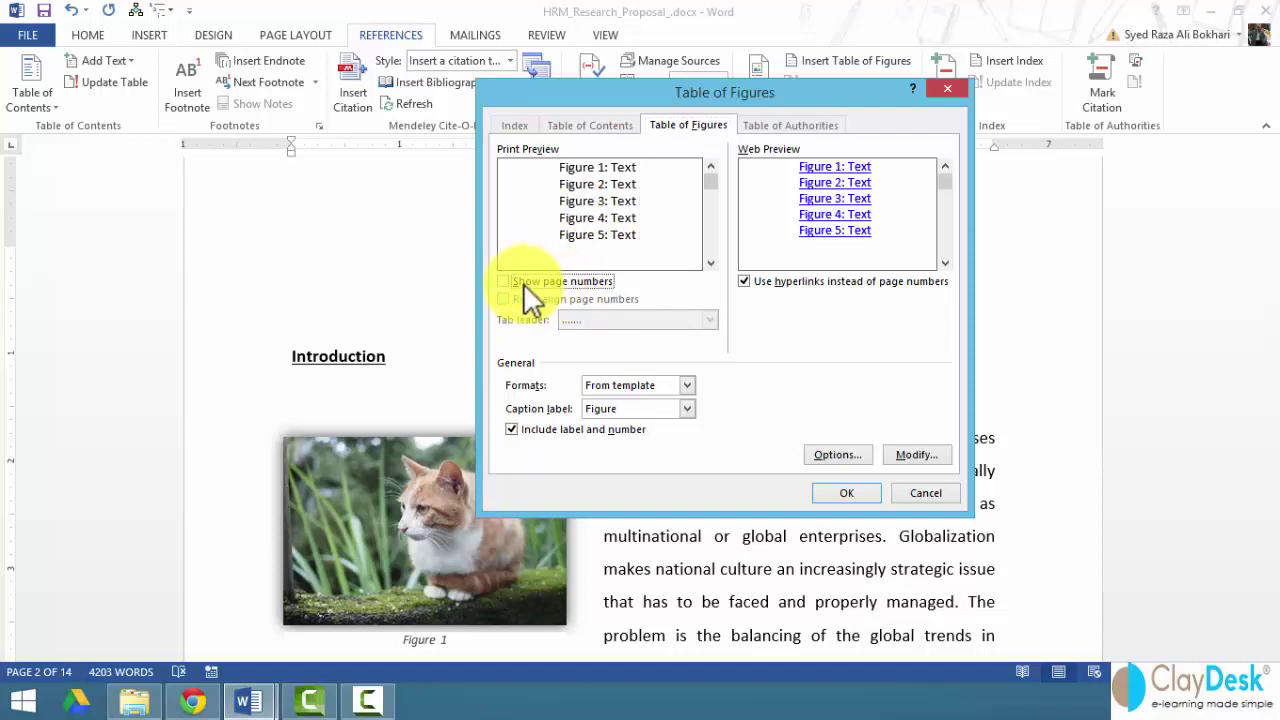
left_click(523, 282)
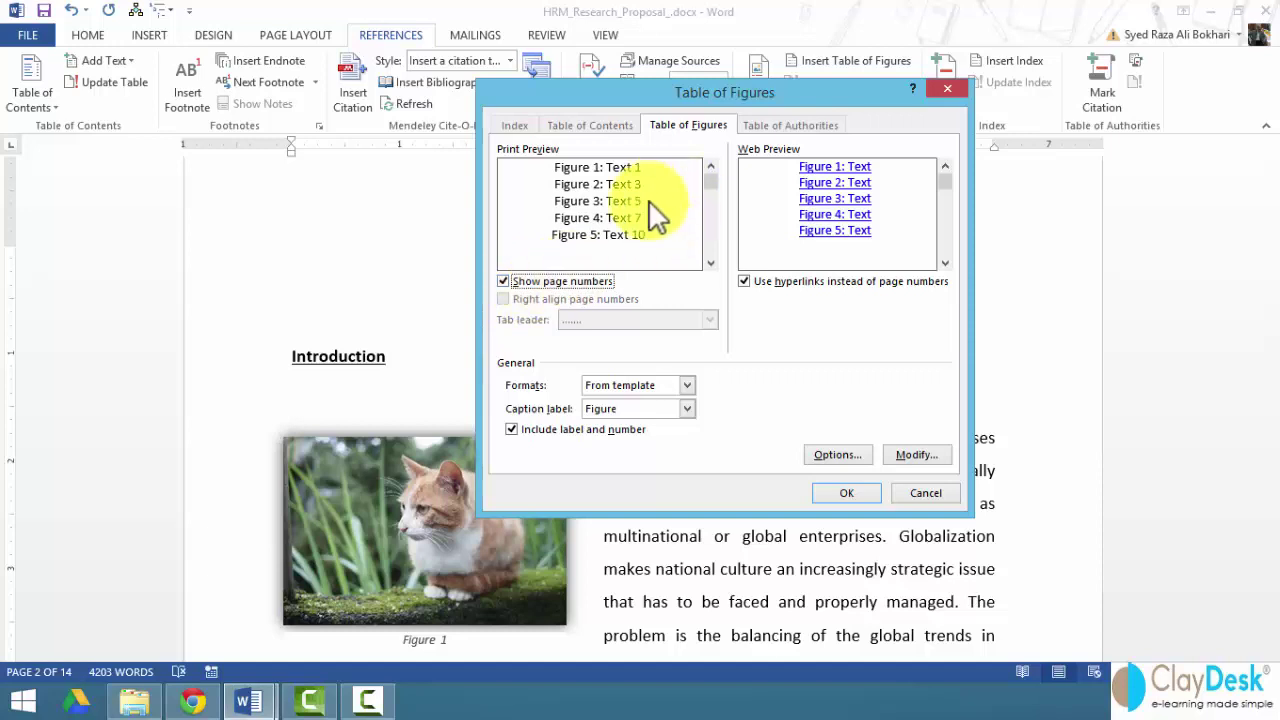
left_click(744, 282)
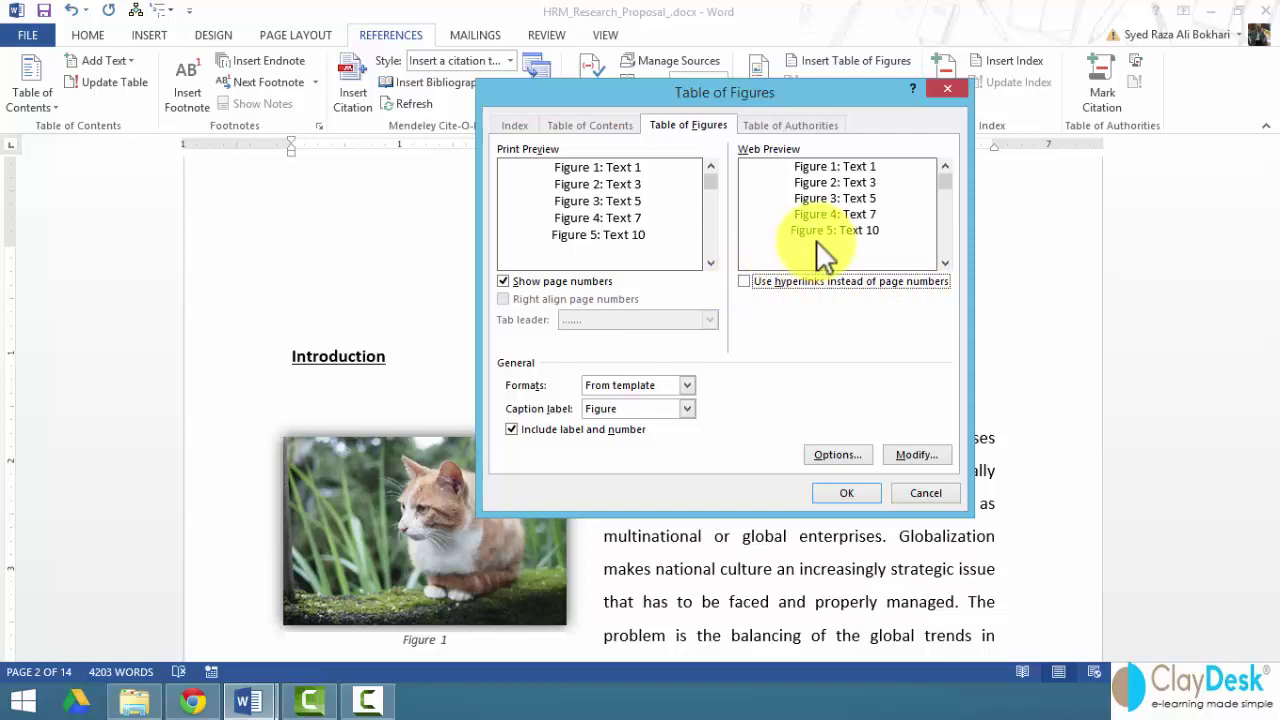
left_click(503, 282)
left_click(503, 282)
left_click(687, 386)
left_click(632, 451)
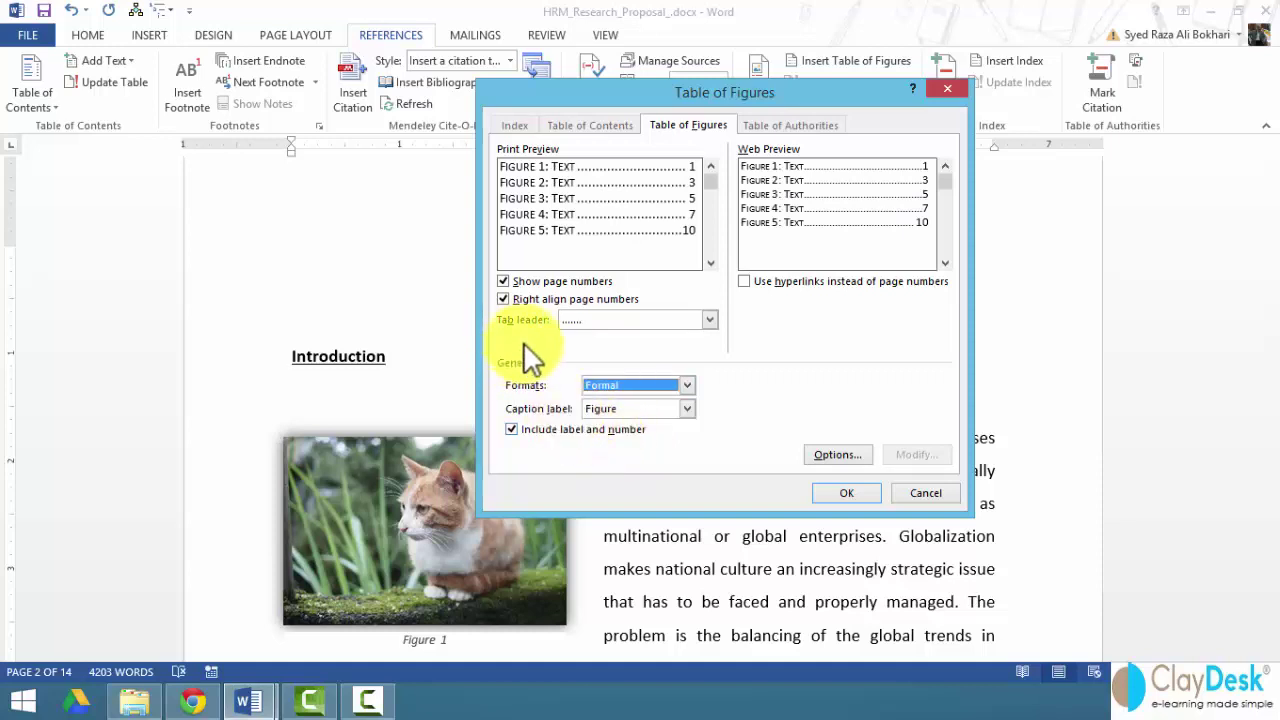
left_click(709, 319)
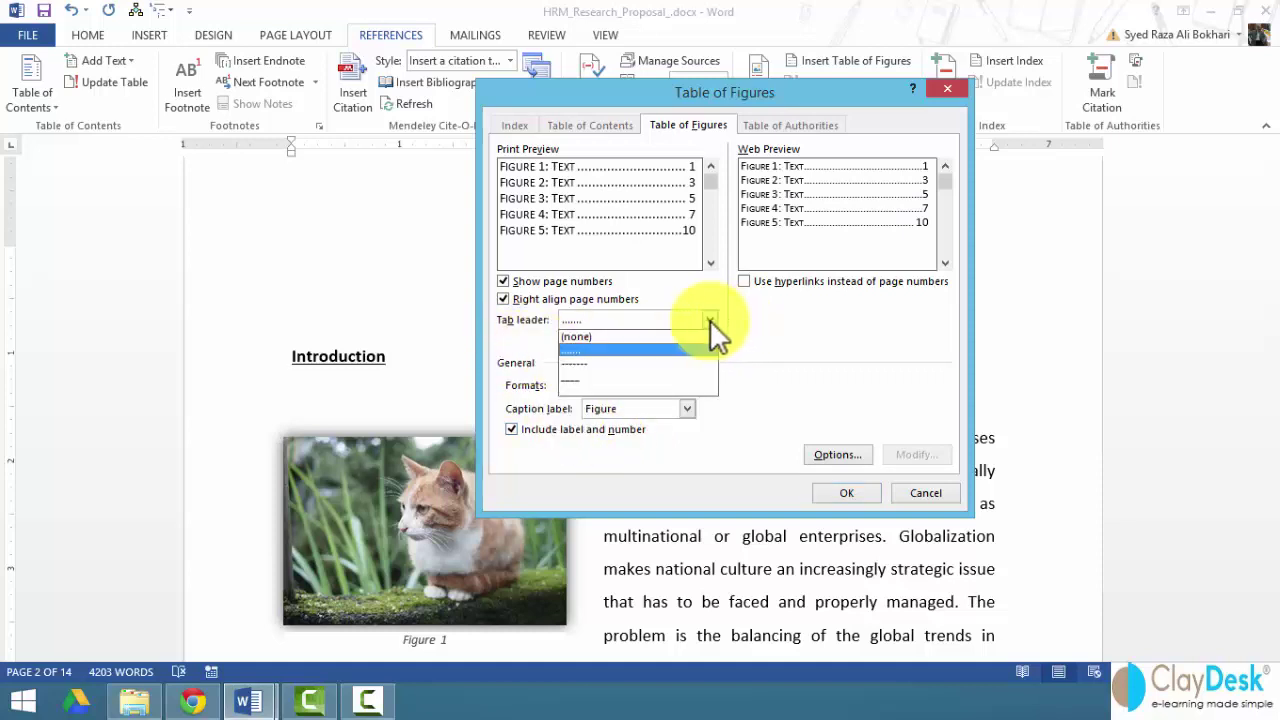
left_click(650, 362)
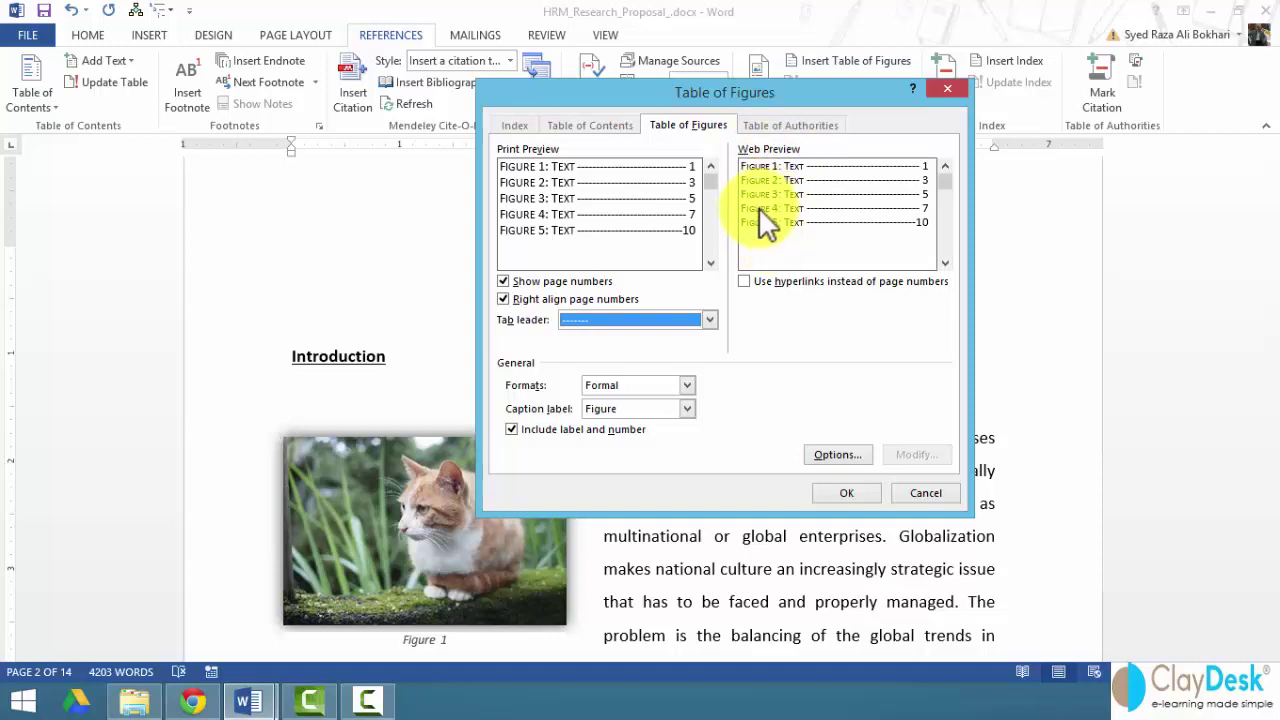
left_click(744, 281)
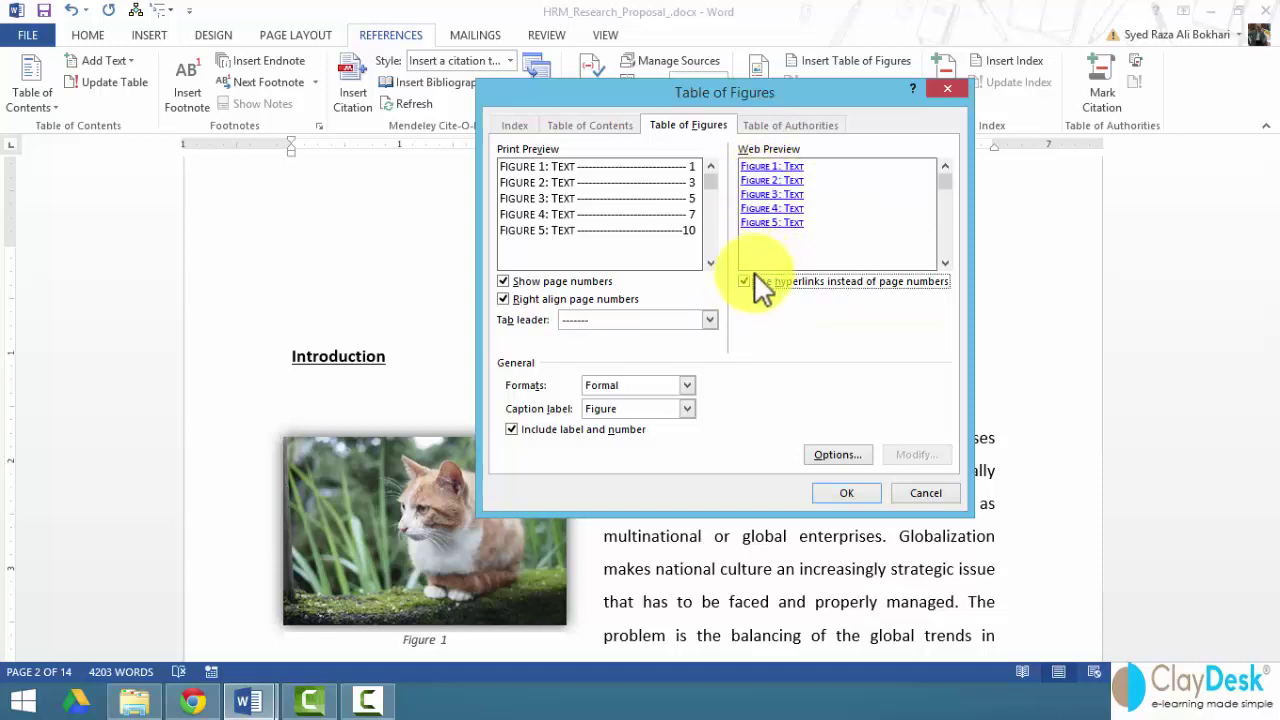
left_click(744, 284)
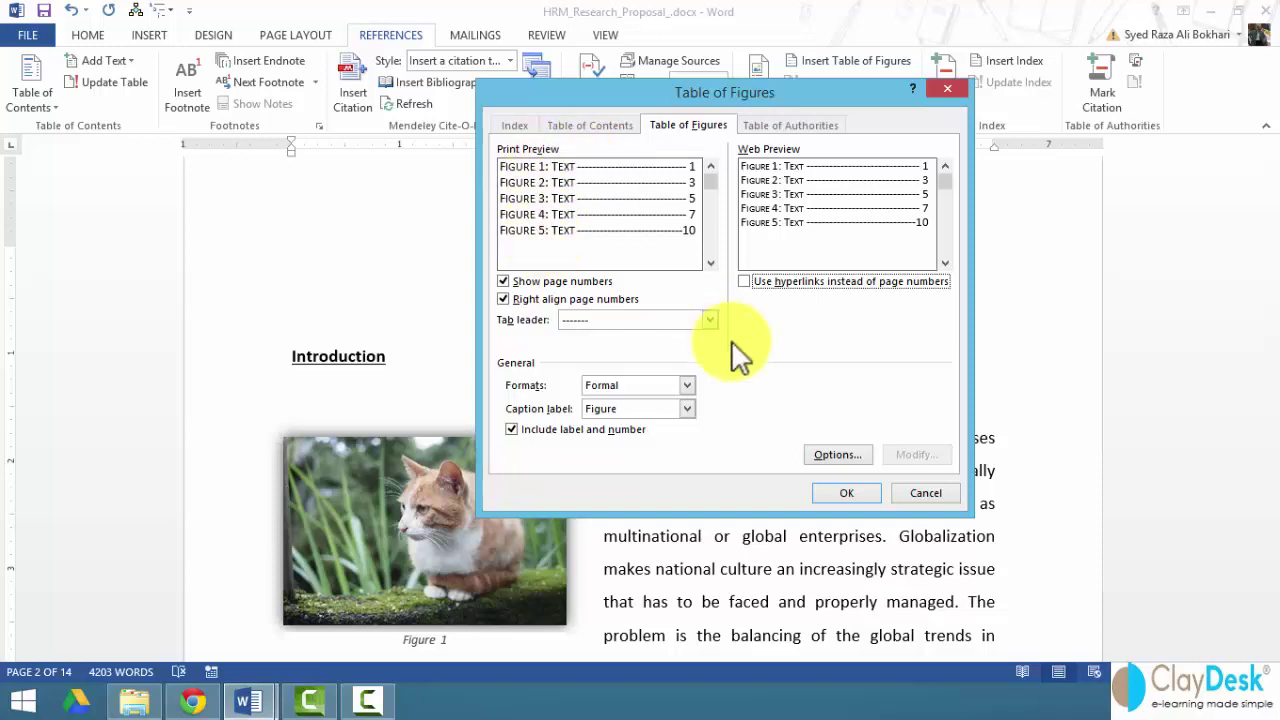
left_click(828, 452)
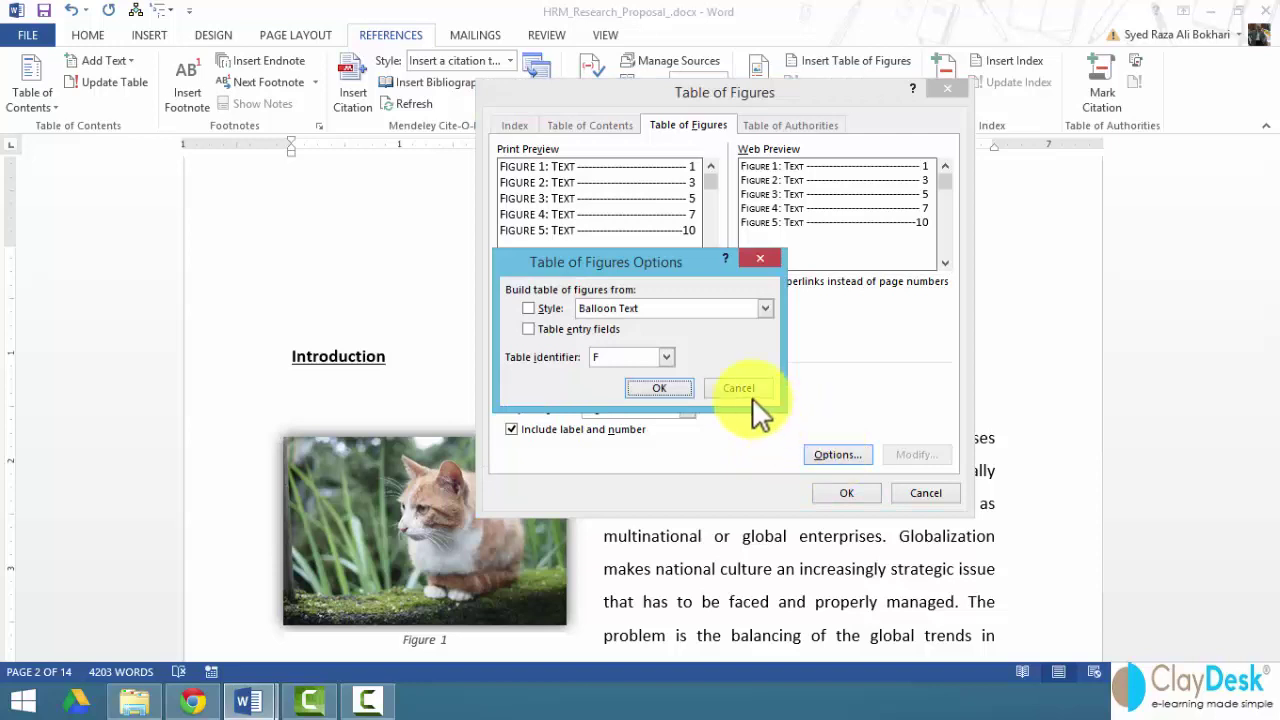
left_click(527, 309)
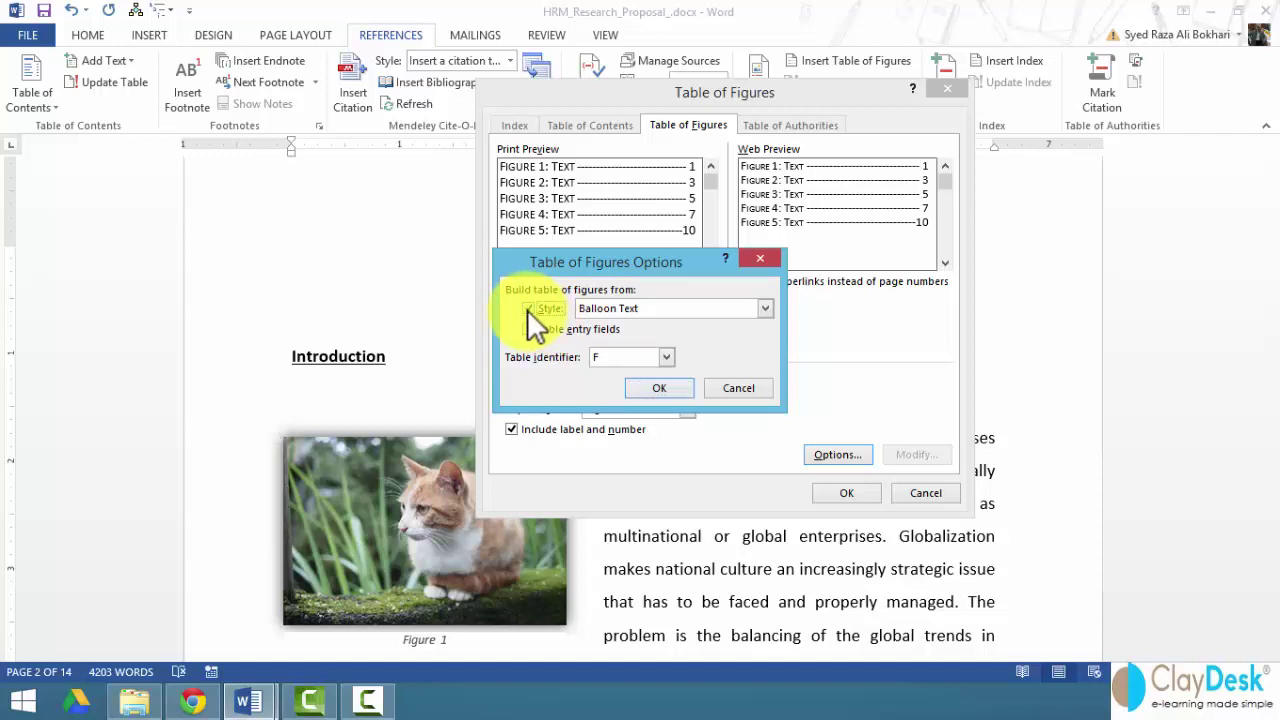
left_click(766, 309)
left_click_drag(773, 341, 767, 369)
left_click(532, 307)
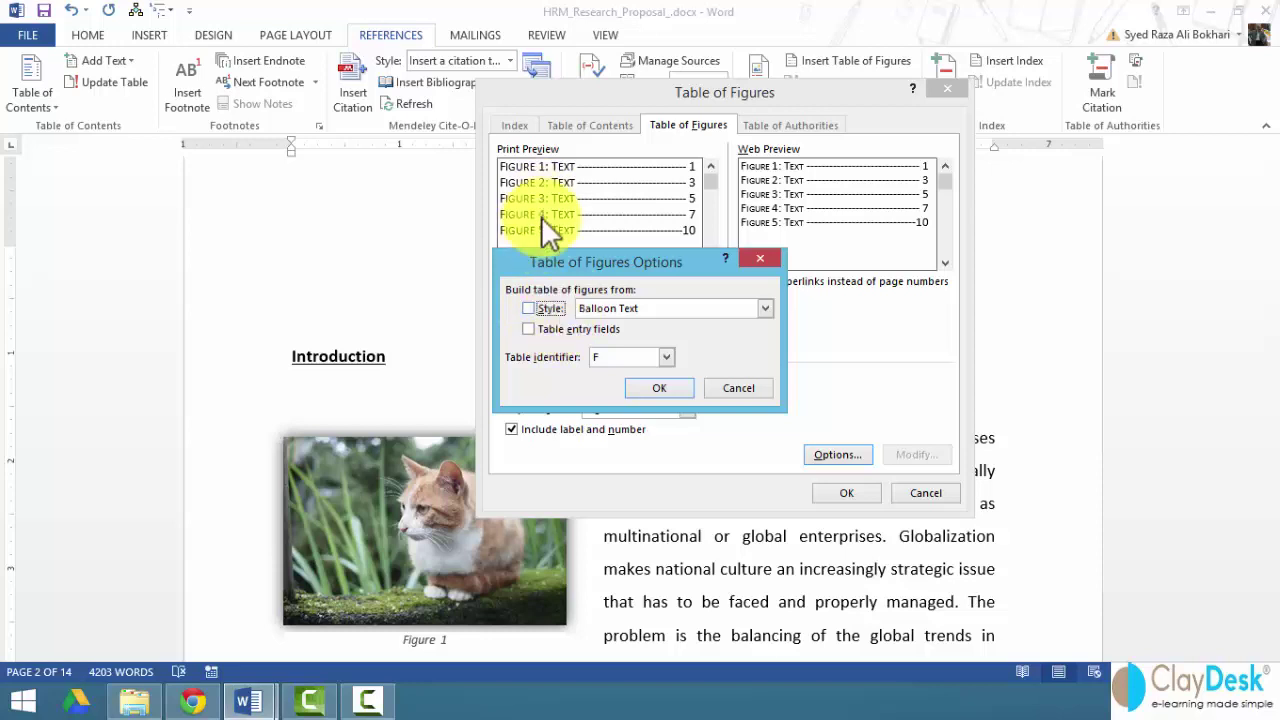
left_click(656, 388)
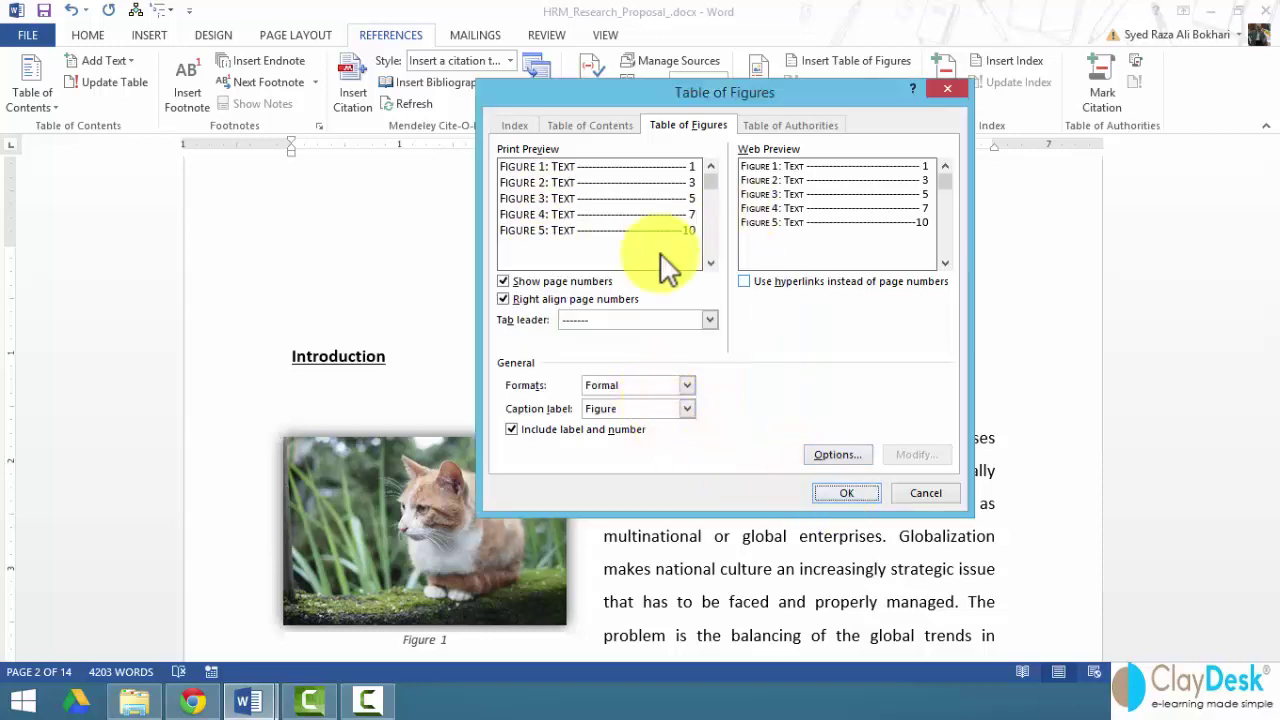
Insert the table of figures and add an empty line above it
left_click(846, 492)
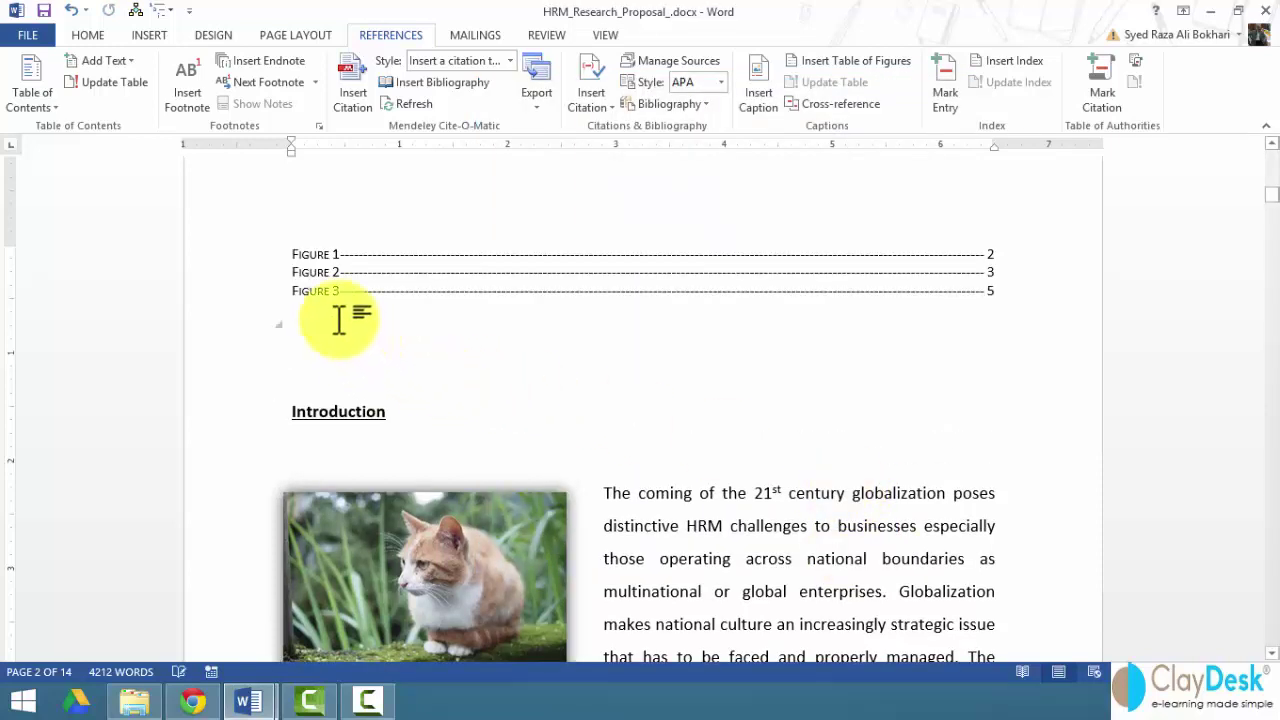
left_click(427, 271)
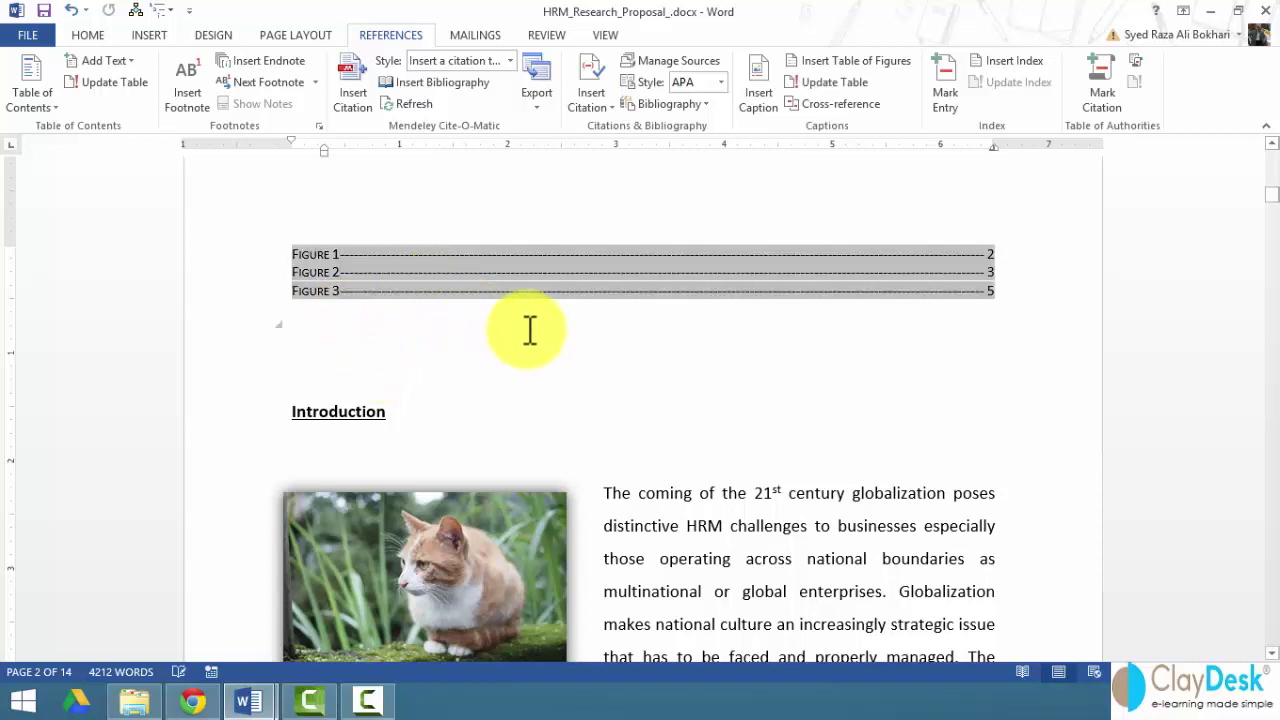
left_click(290, 254)
key("Return")
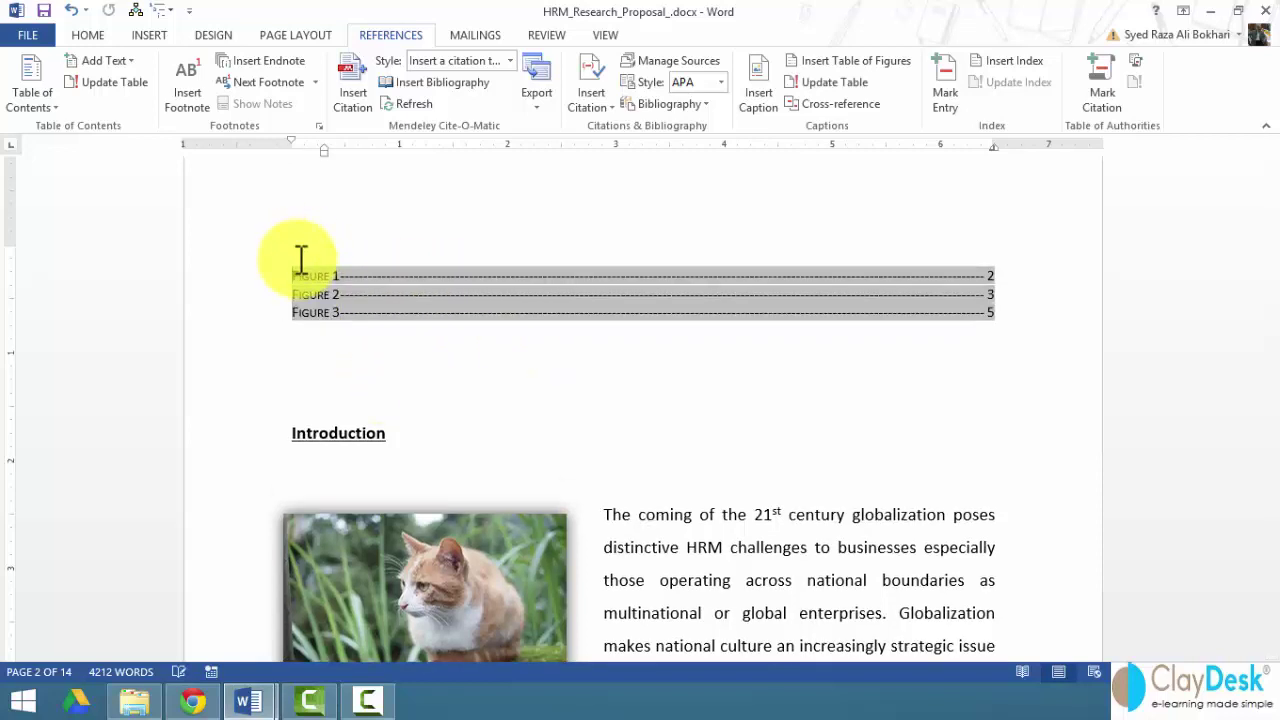
Type the heading 'Table of figures', make it bold, and delete the blank lines below the table
type("Table of")
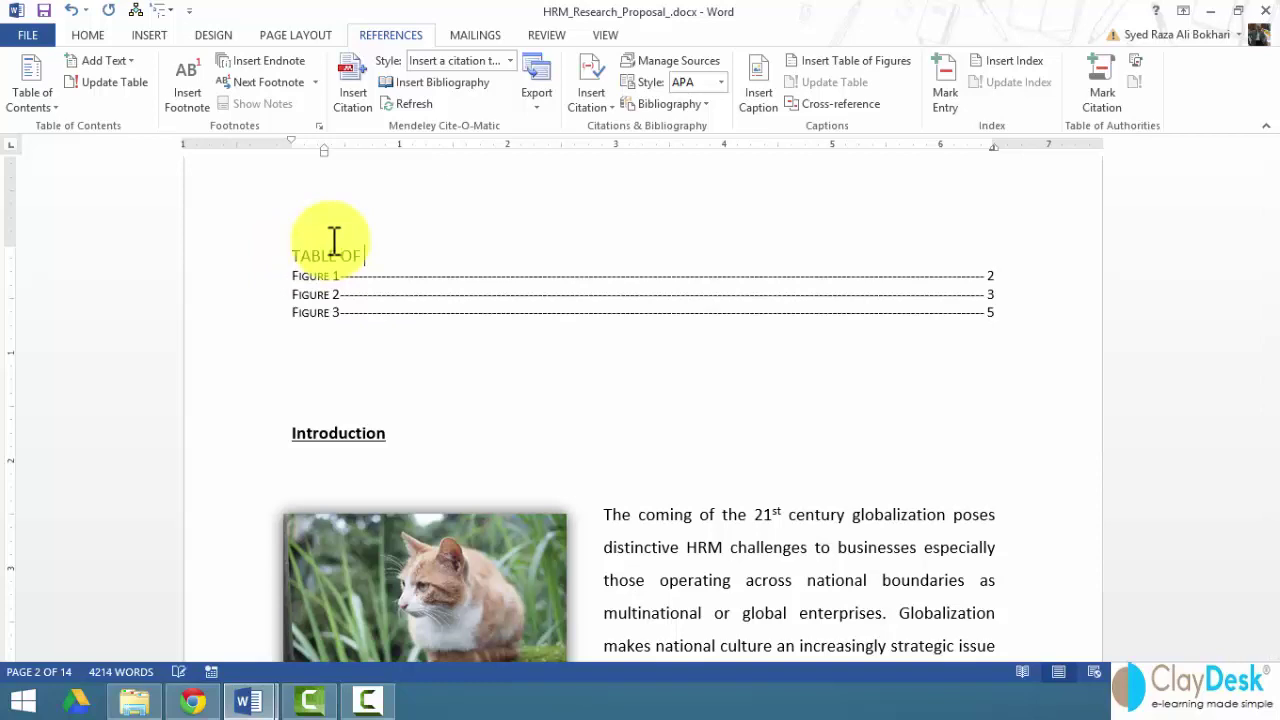
type(" figures")
key("Return")
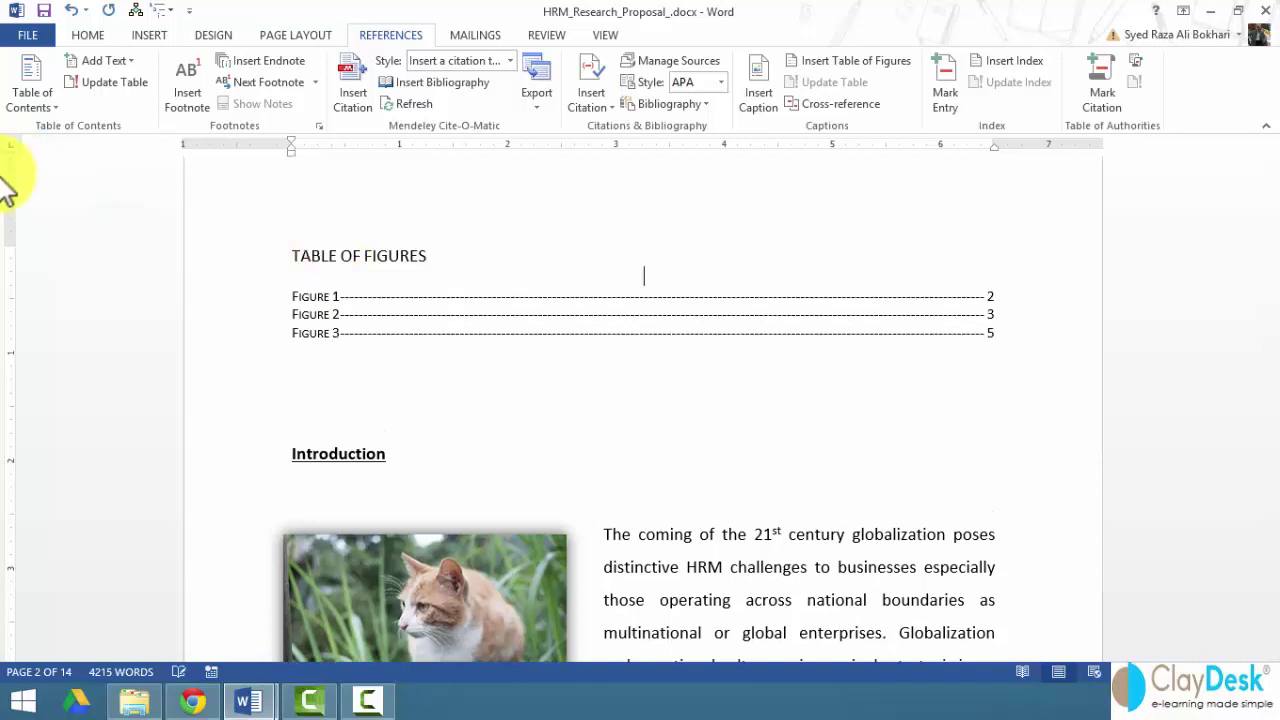
left_click(215, 262)
key("ctrl+b")
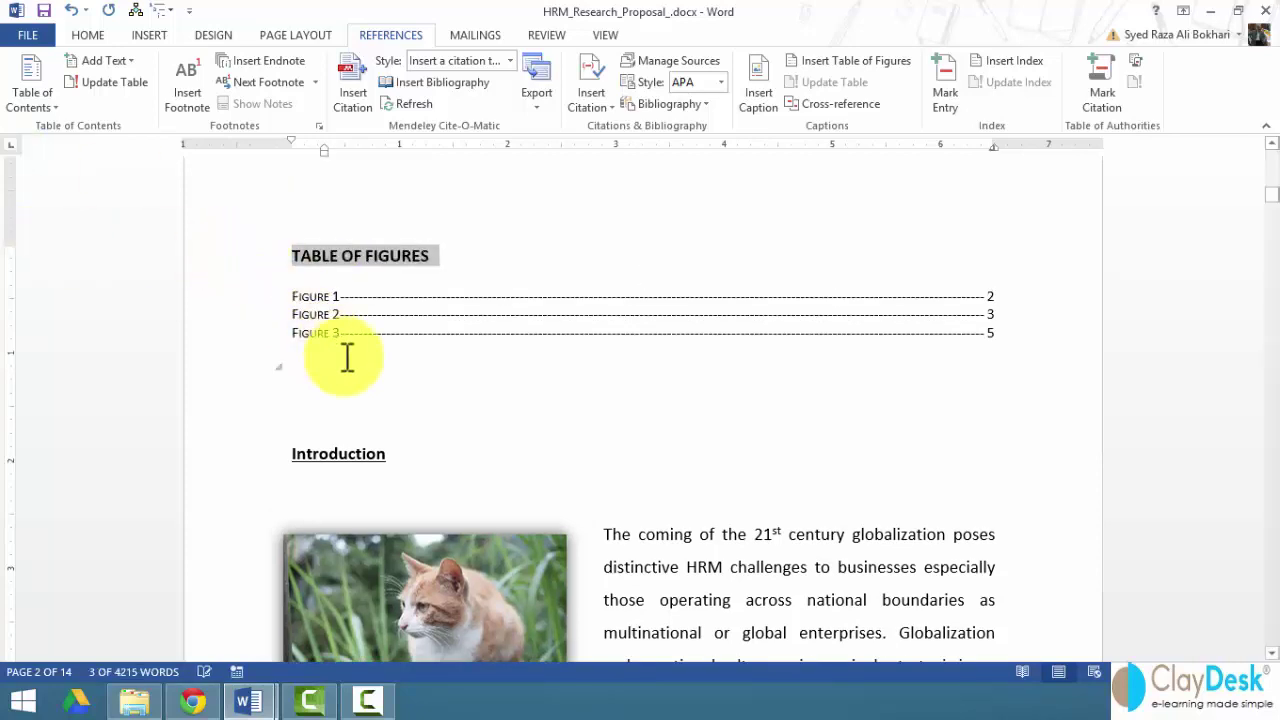
left_click(363, 380)
key("Delete")
key("Delete")
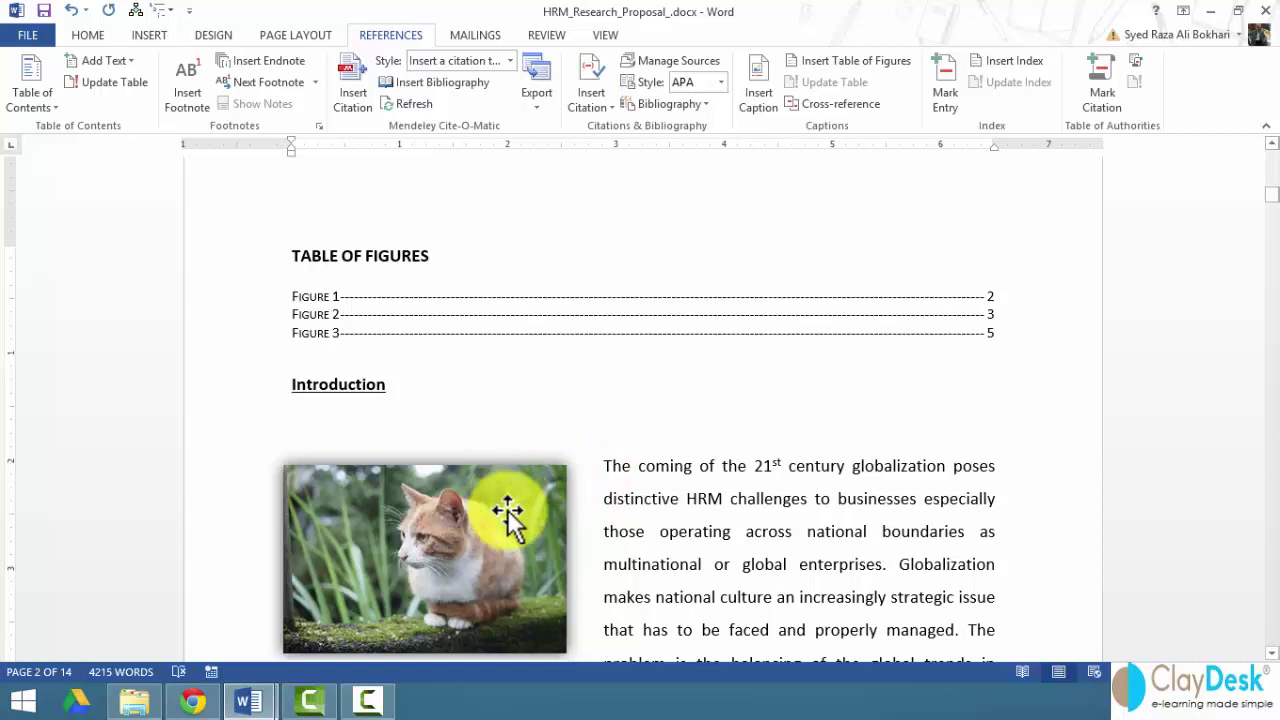
Scroll down to the Literature Review and place the cursor before 'Globalization'
scroll(507, 512, "down", 1)
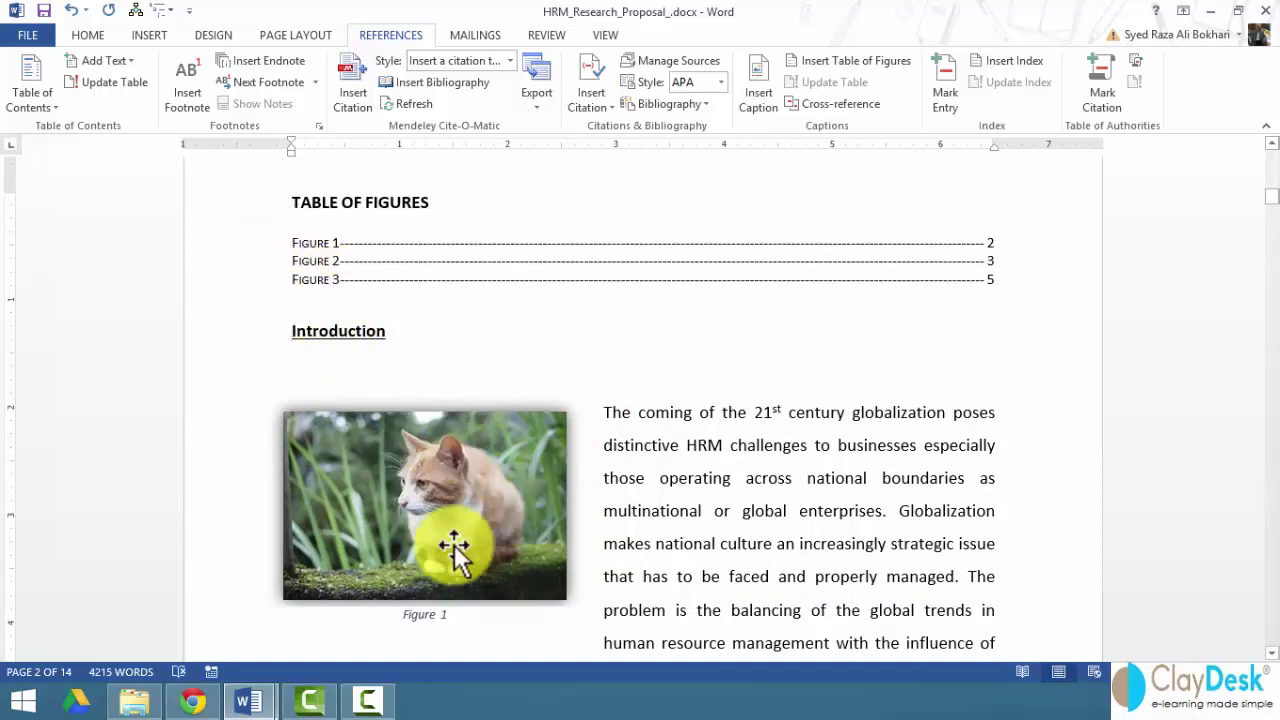
scroll(409, 509, "down", 4)
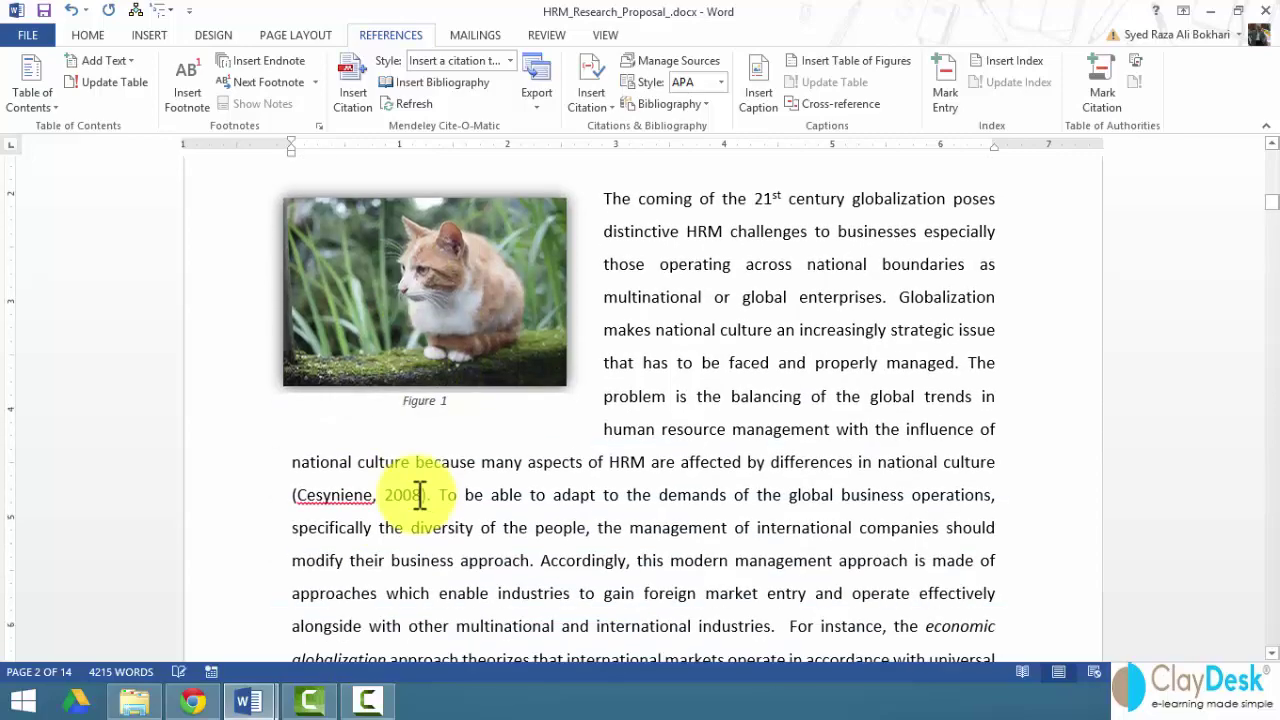
scroll(512, 510, "down", 20)
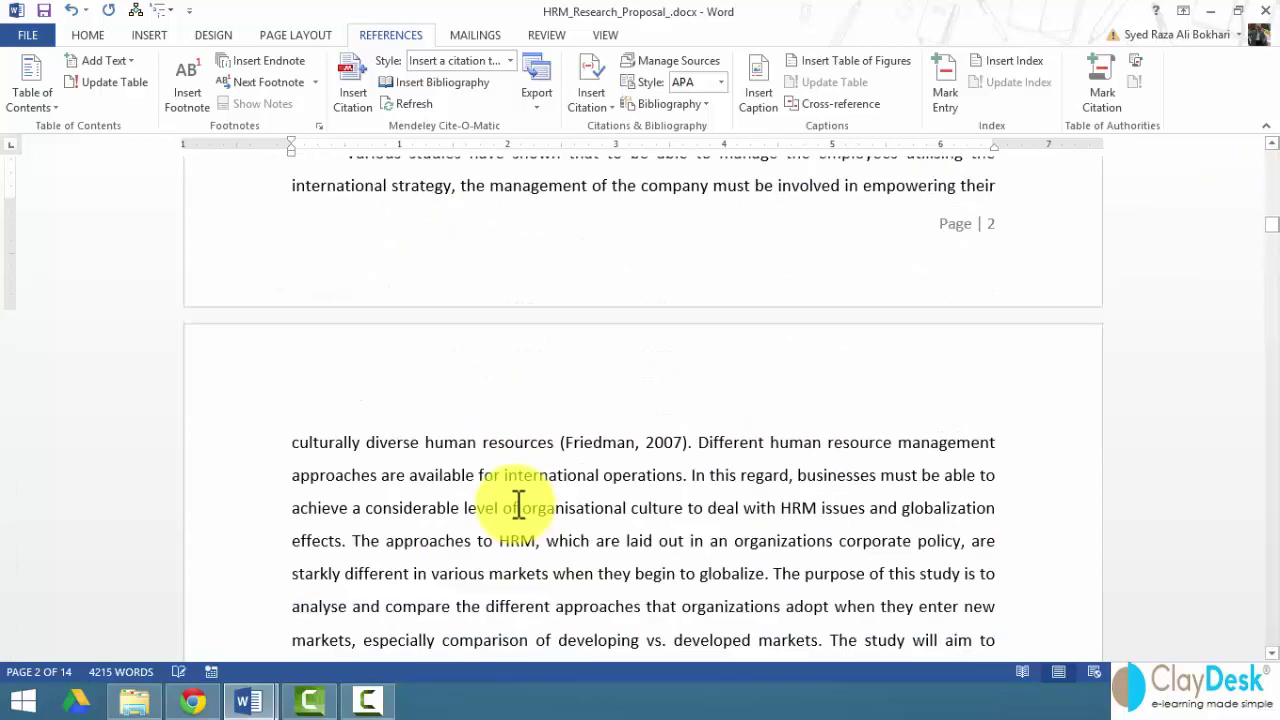
scroll(516, 508, "down", 20)
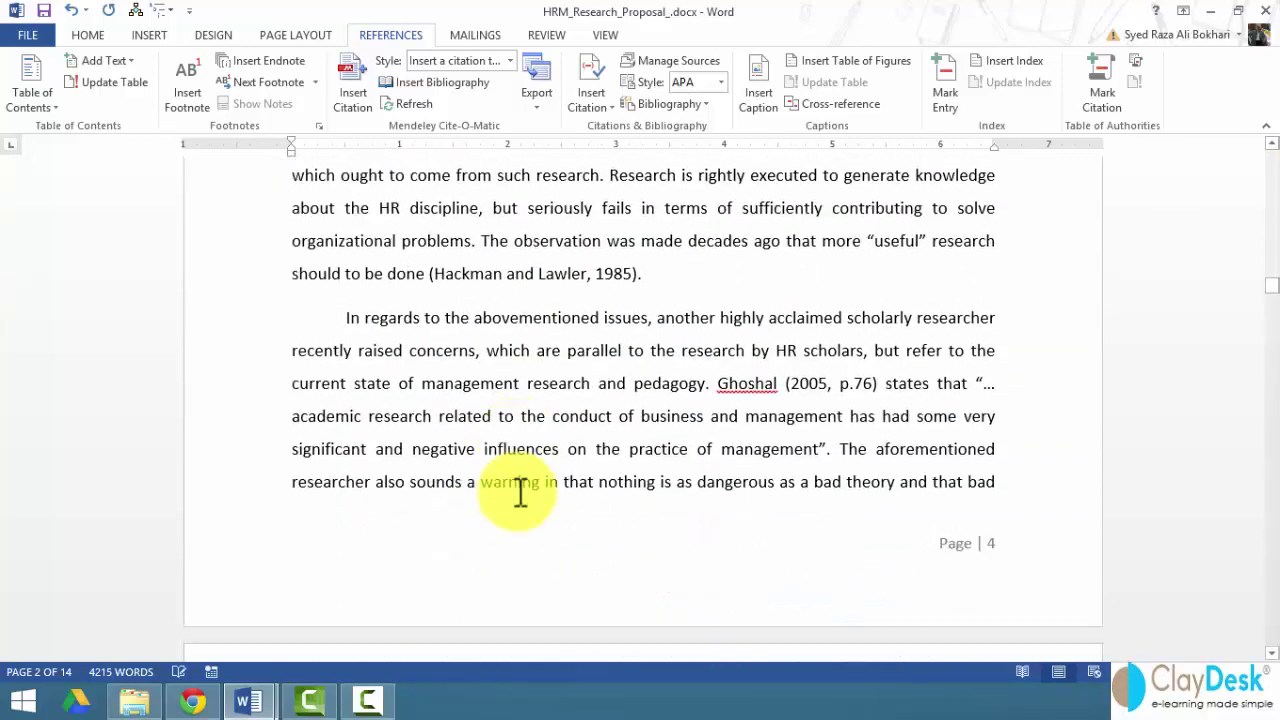
scroll(518, 483, "down", 20)
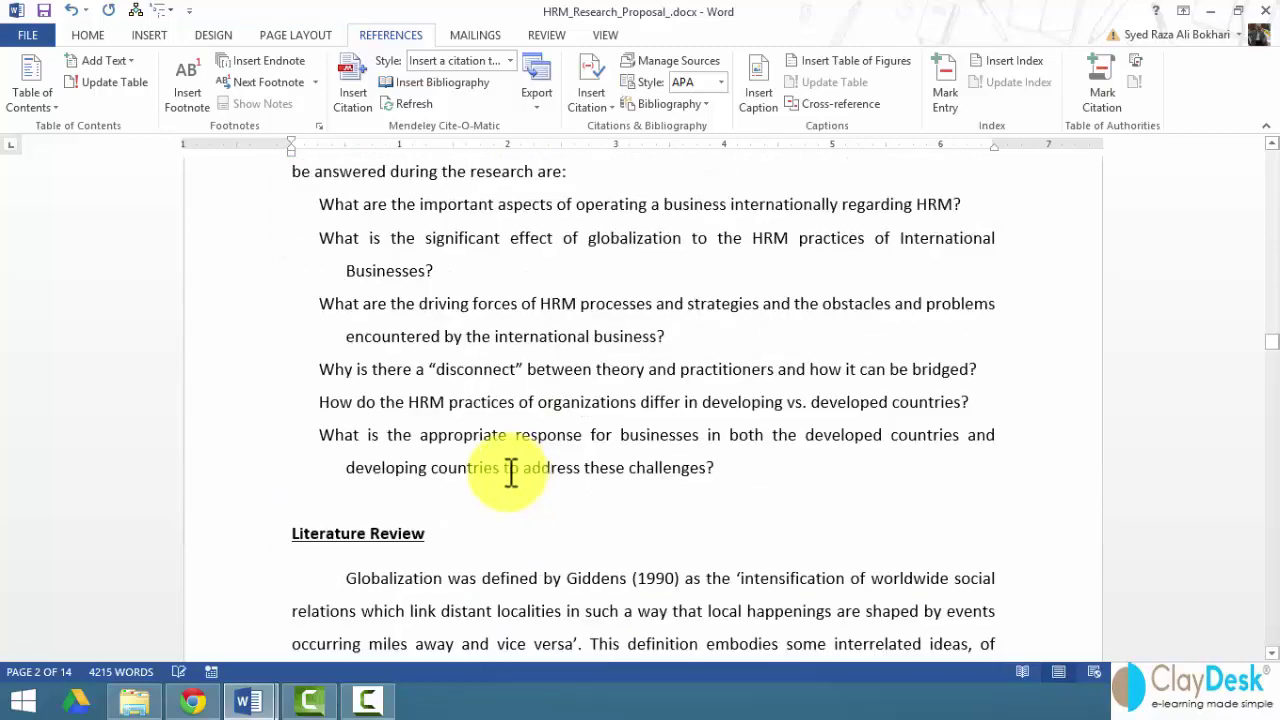
left_click(344, 258)
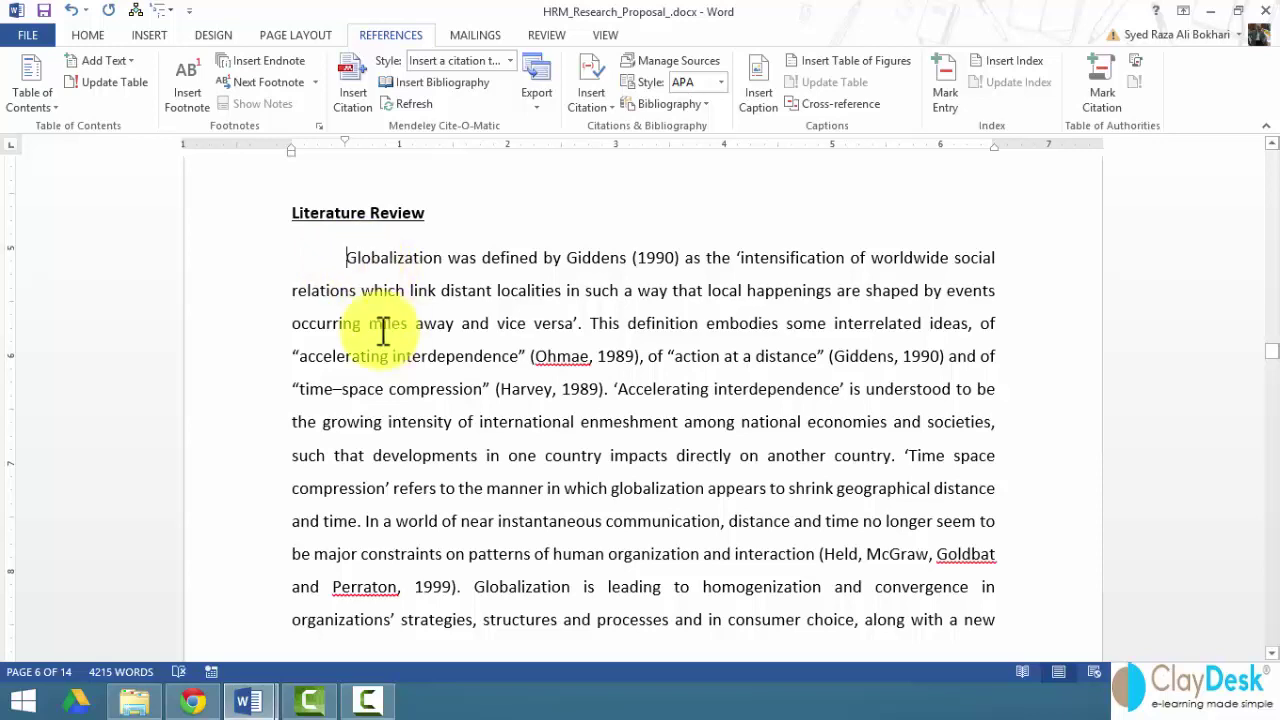
Insert Psychedelic.jpg and set its text wrapping to Square
left_click(145, 37)
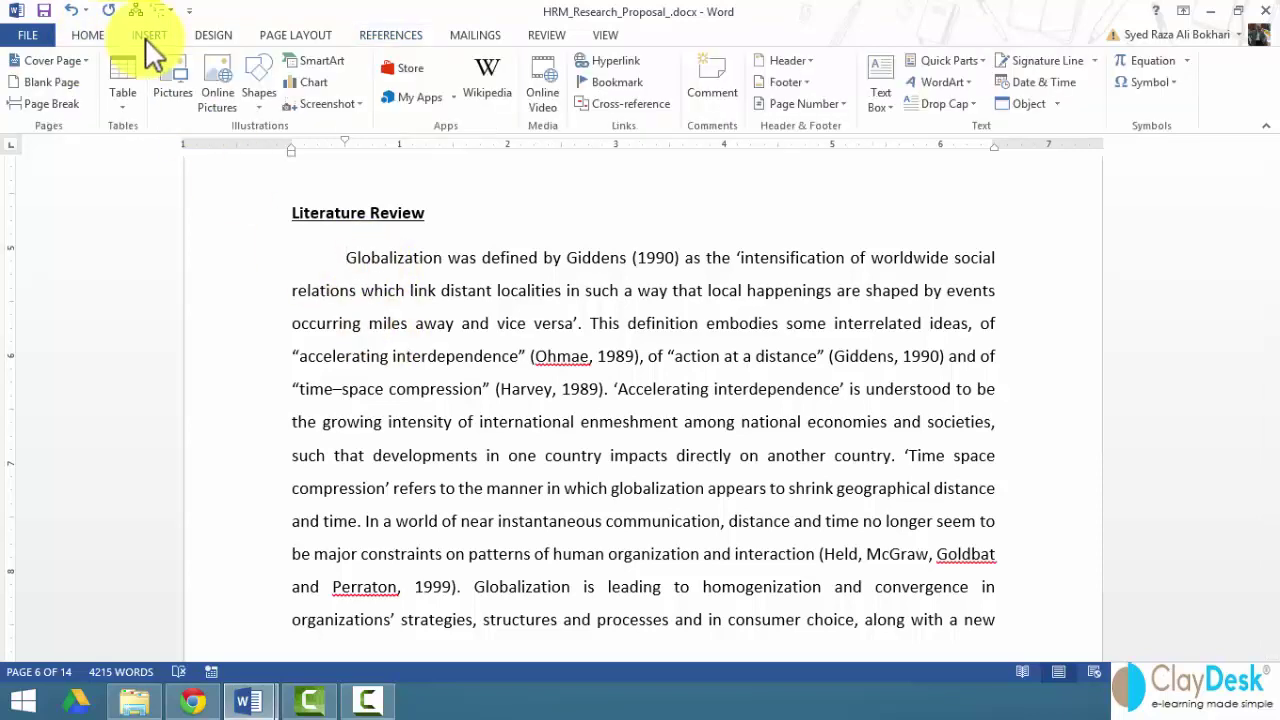
left_click(179, 87)
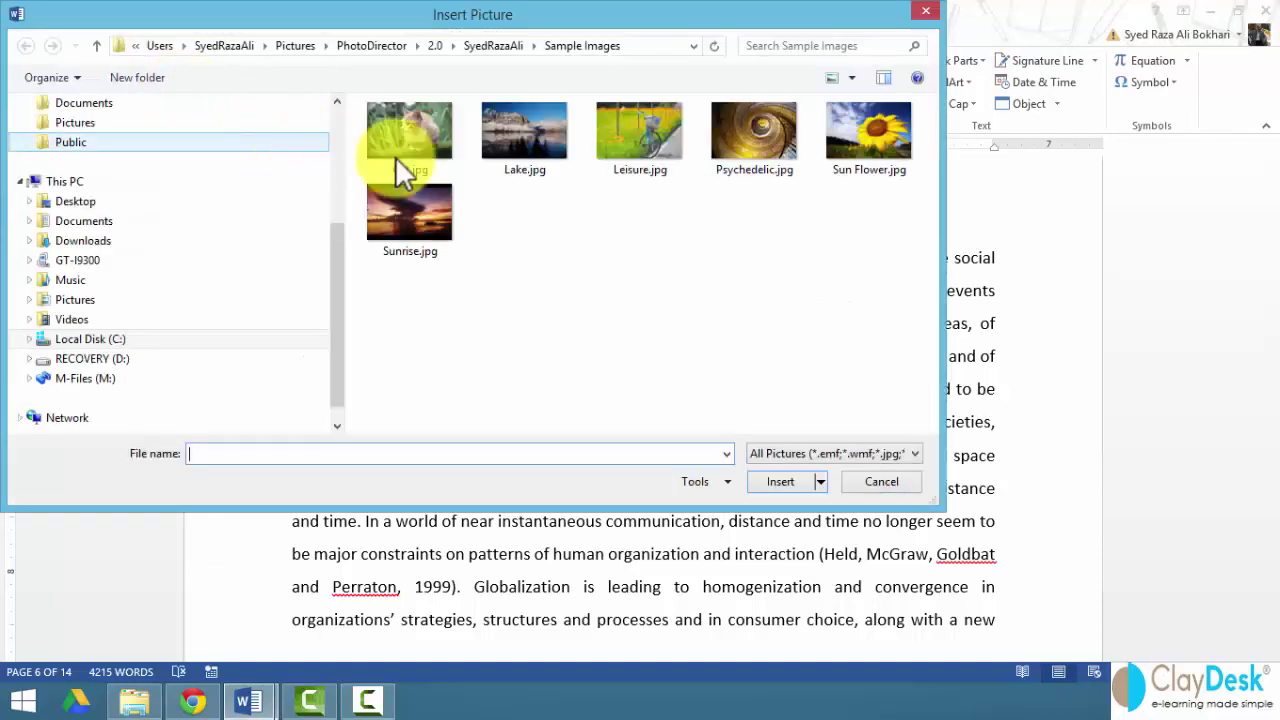
left_click(740, 141)
double_click(739, 139)
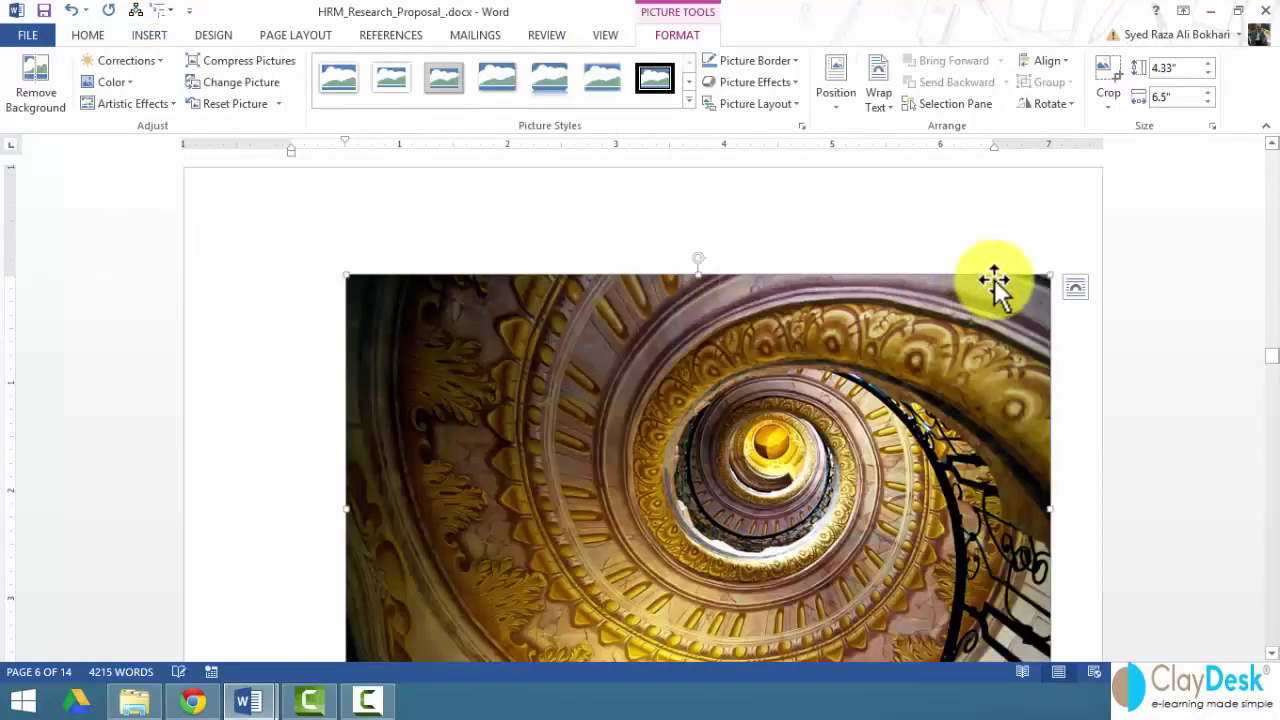
left_click(1075, 287)
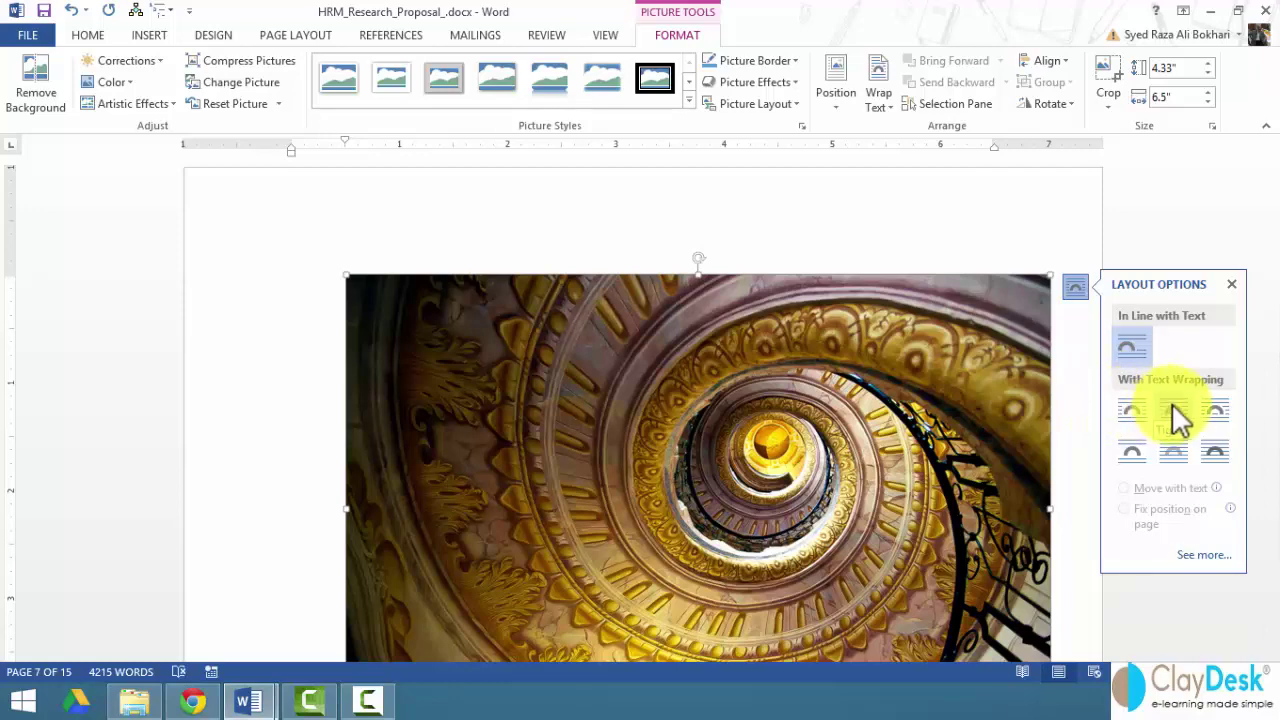
left_click(1132, 410)
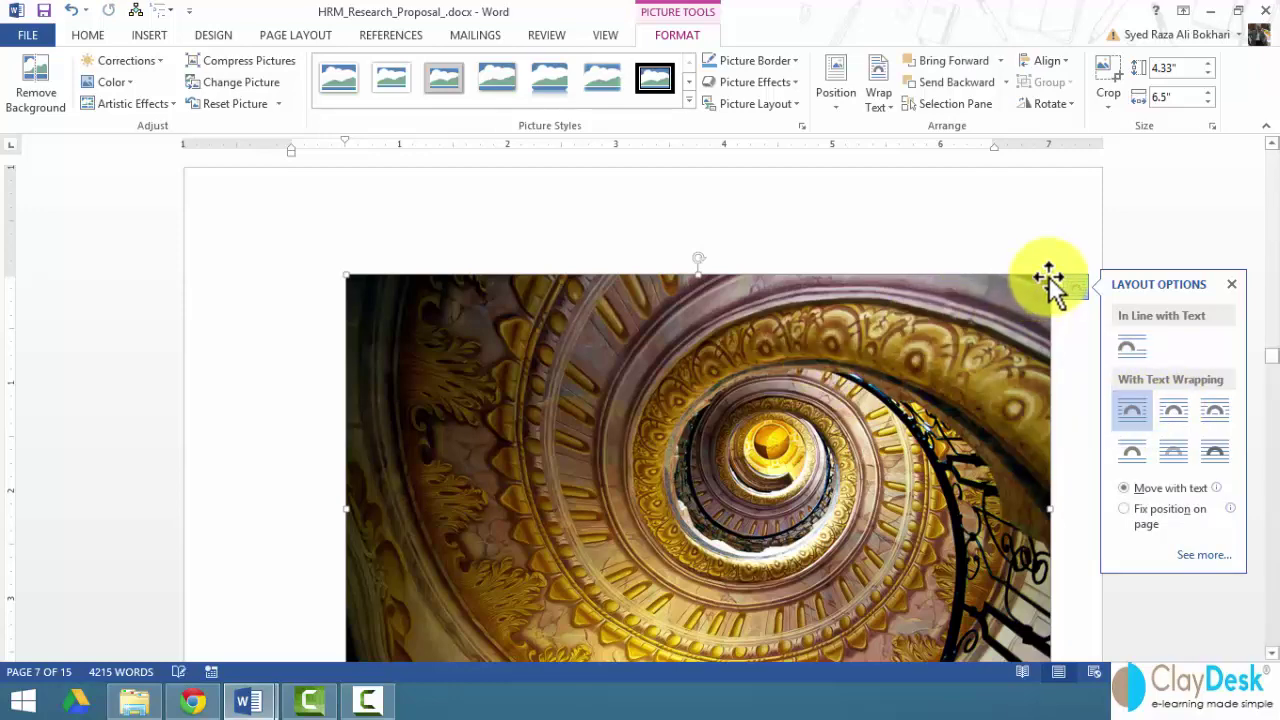
Shrink the staircase photo to about 1.73" by 2.59", position it beside the paragraph, and remove the tab before 'Globalization'
left_click_drag(1050, 272, 429, 371)
scroll(430, 370, "up", 2)
scroll(430, 370, "down", 3)
left_click_drag(403, 229, 377, 486)
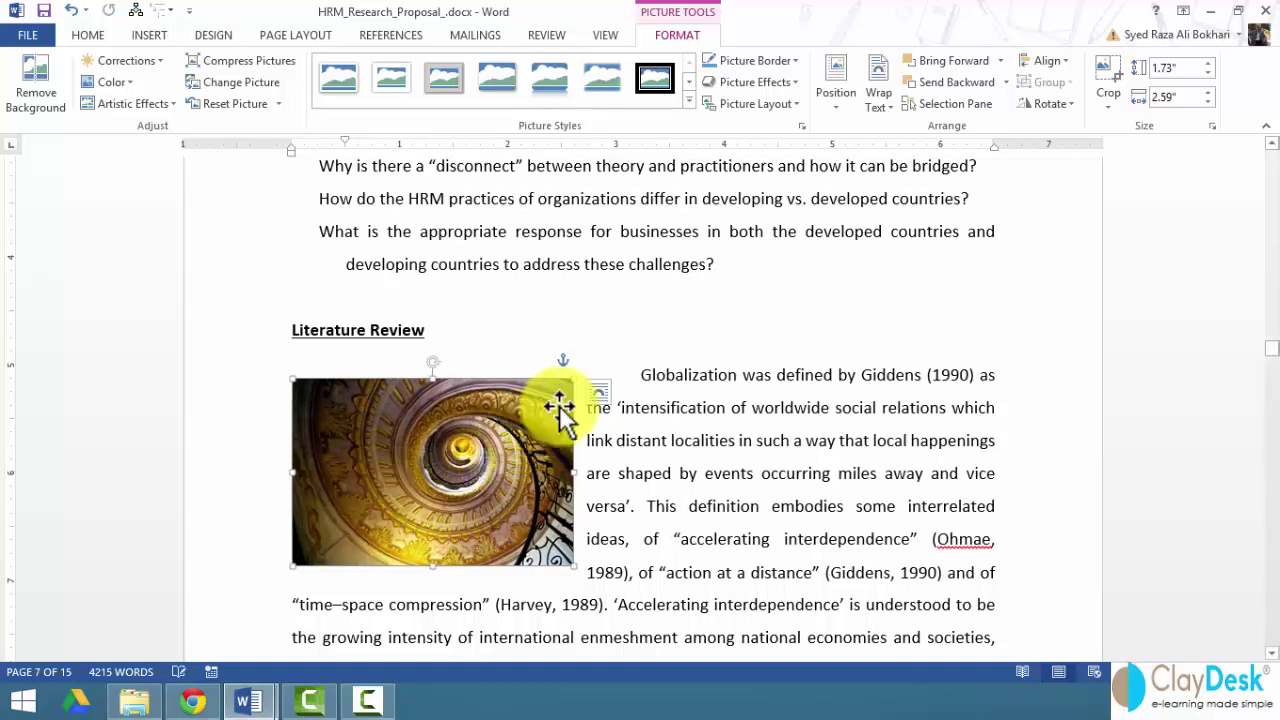
left_click(646, 376)
key("BackSpace")
left_click(456, 410)
left_click_drag(454, 411, 451, 406)
double_click(452, 420)
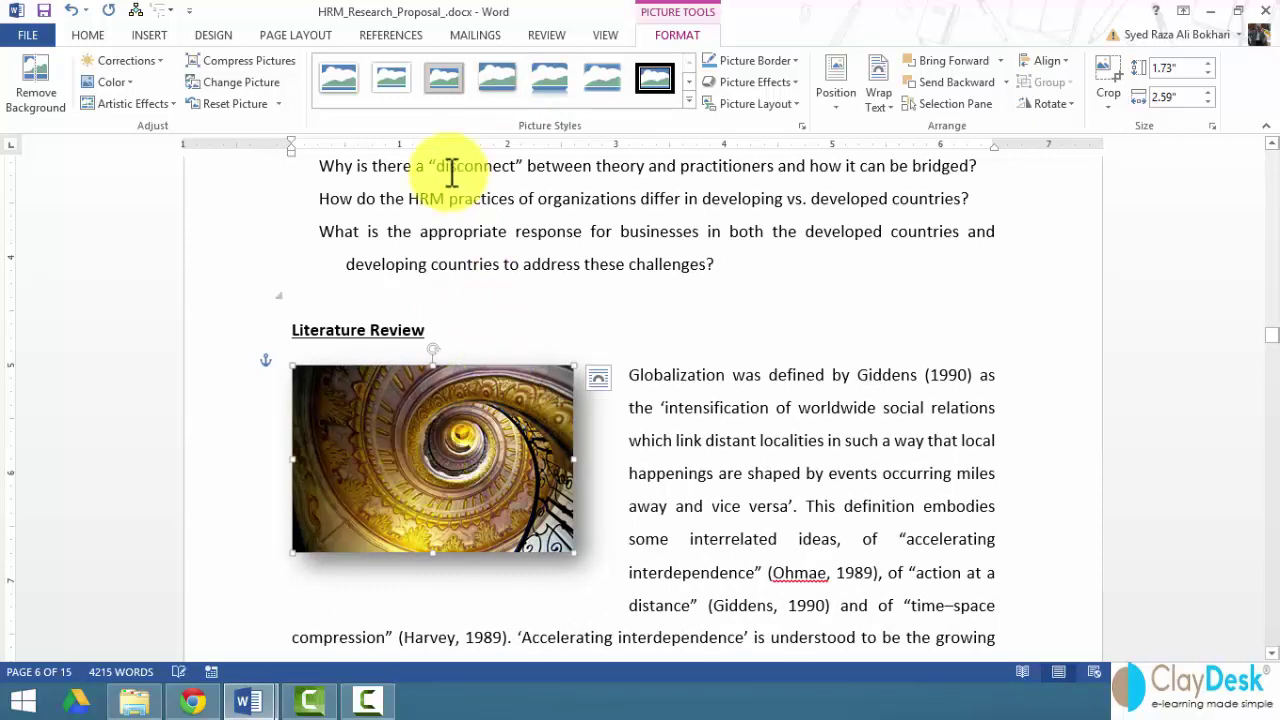
Add the caption 'Figure 4' beneath the spiral staircase picture in the Literature Review
left_click(392, 36)
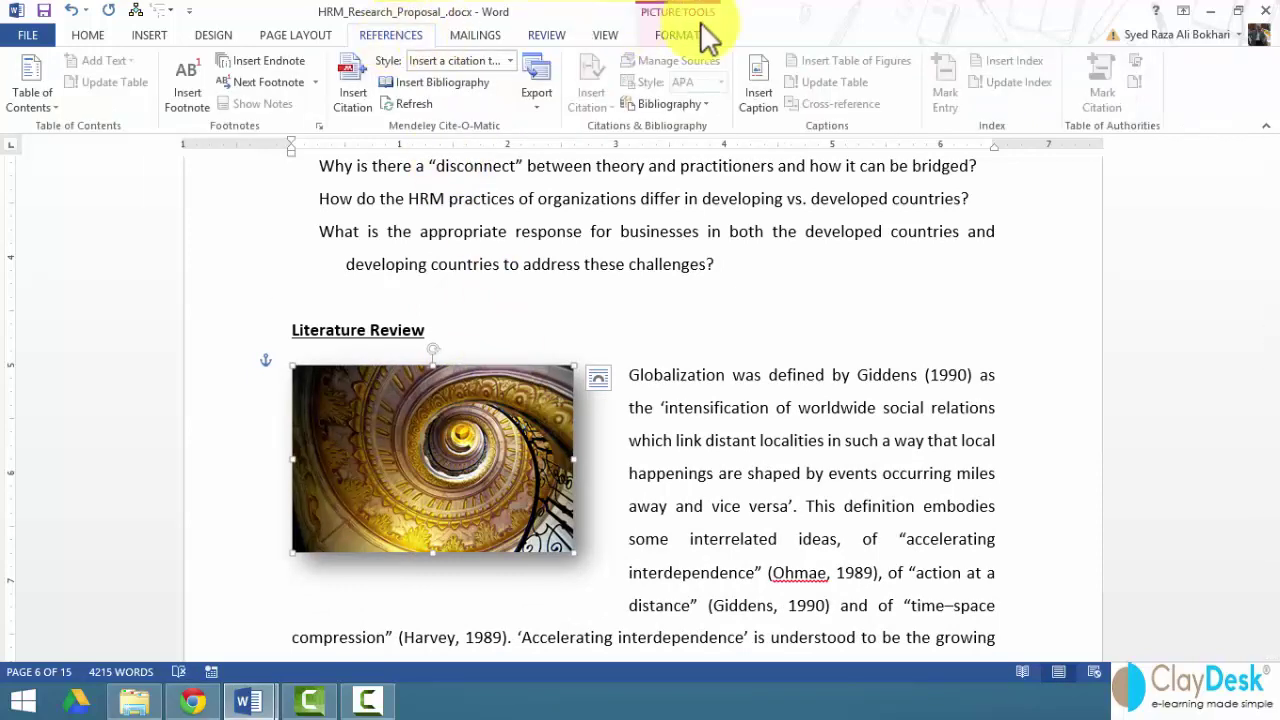
left_click(765, 85)
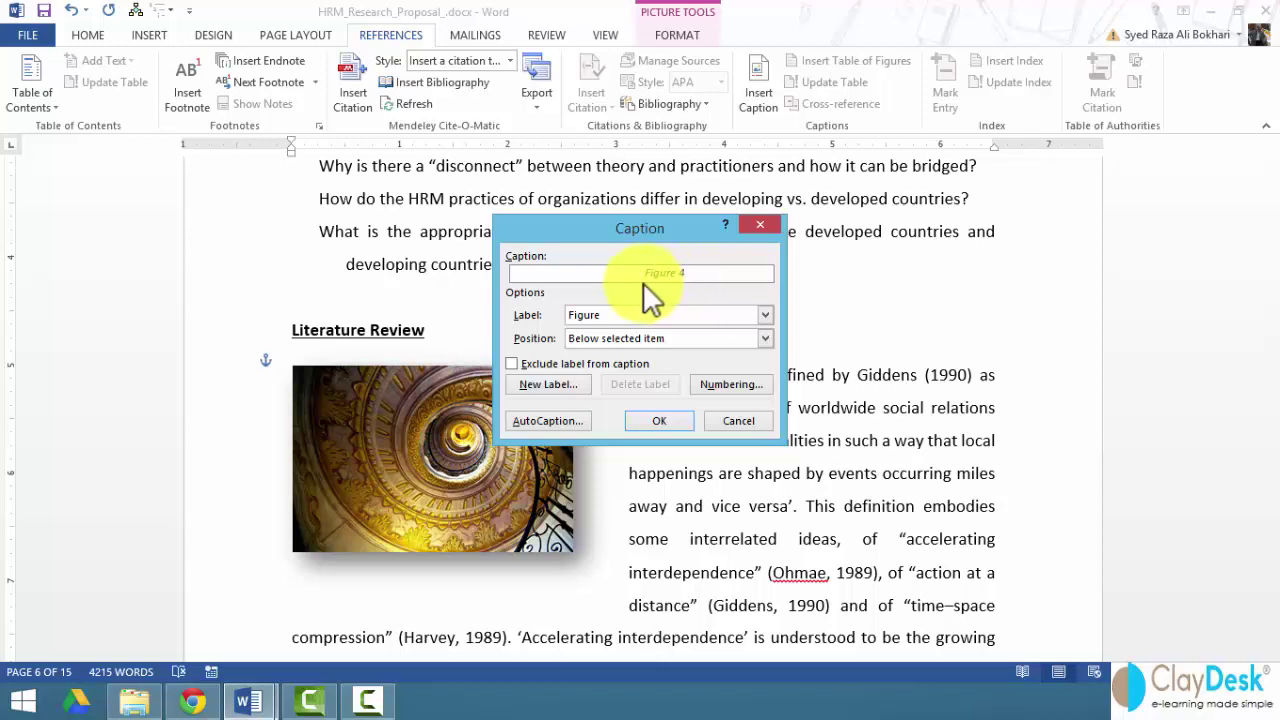
left_click(652, 420)
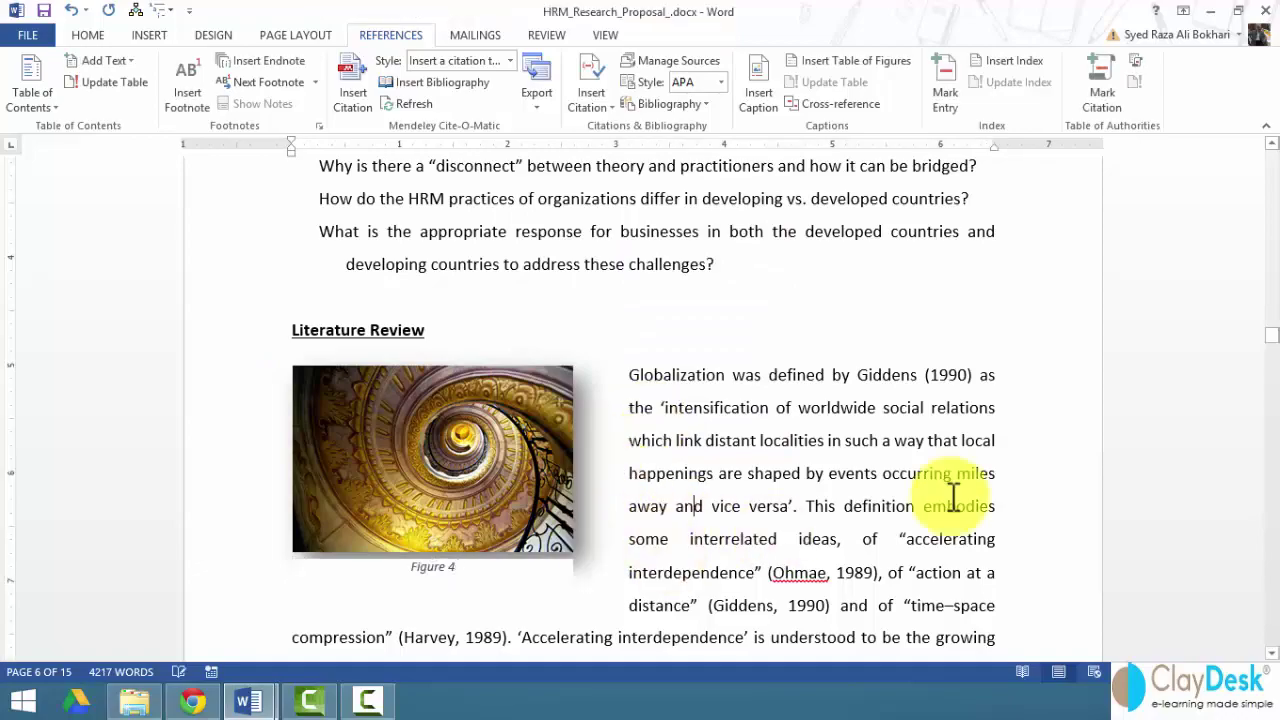
left_click_drag(1273, 343, 1274, 194)
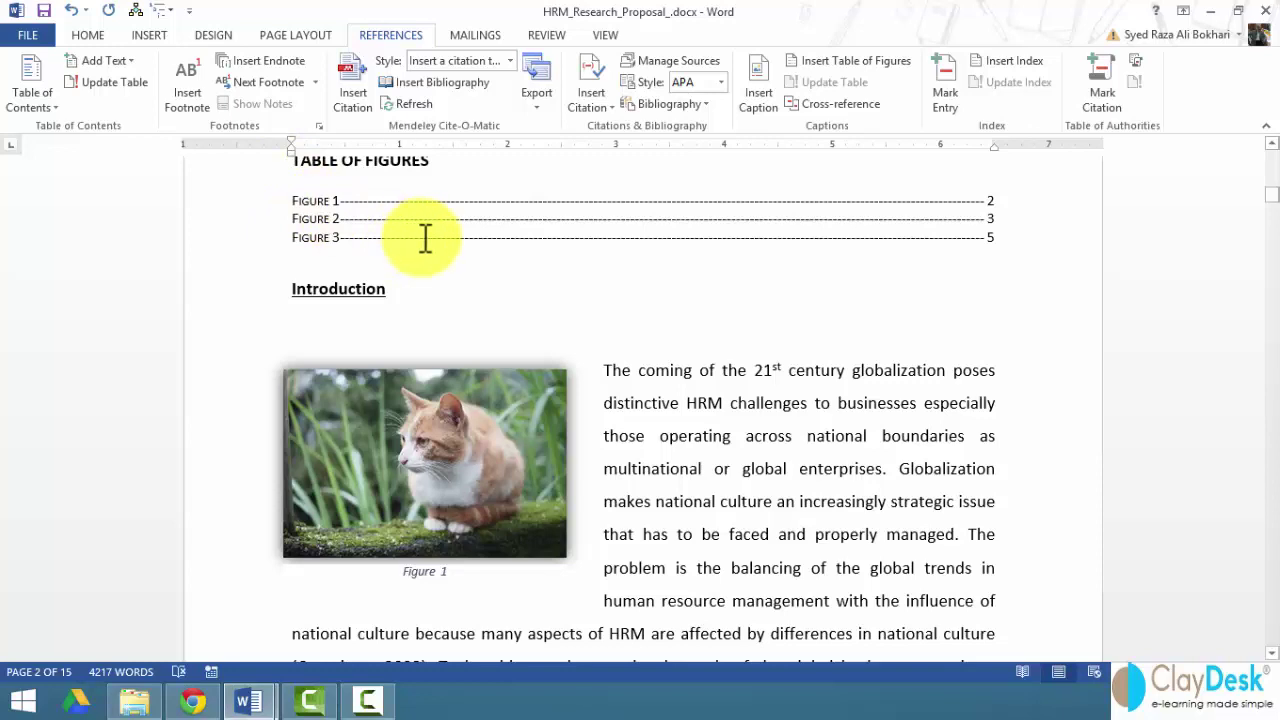
Update the entire table of figures on page 2 so it lists Figure 4 on page 6
scroll(400, 265, "up", 1)
left_click(302, 284)
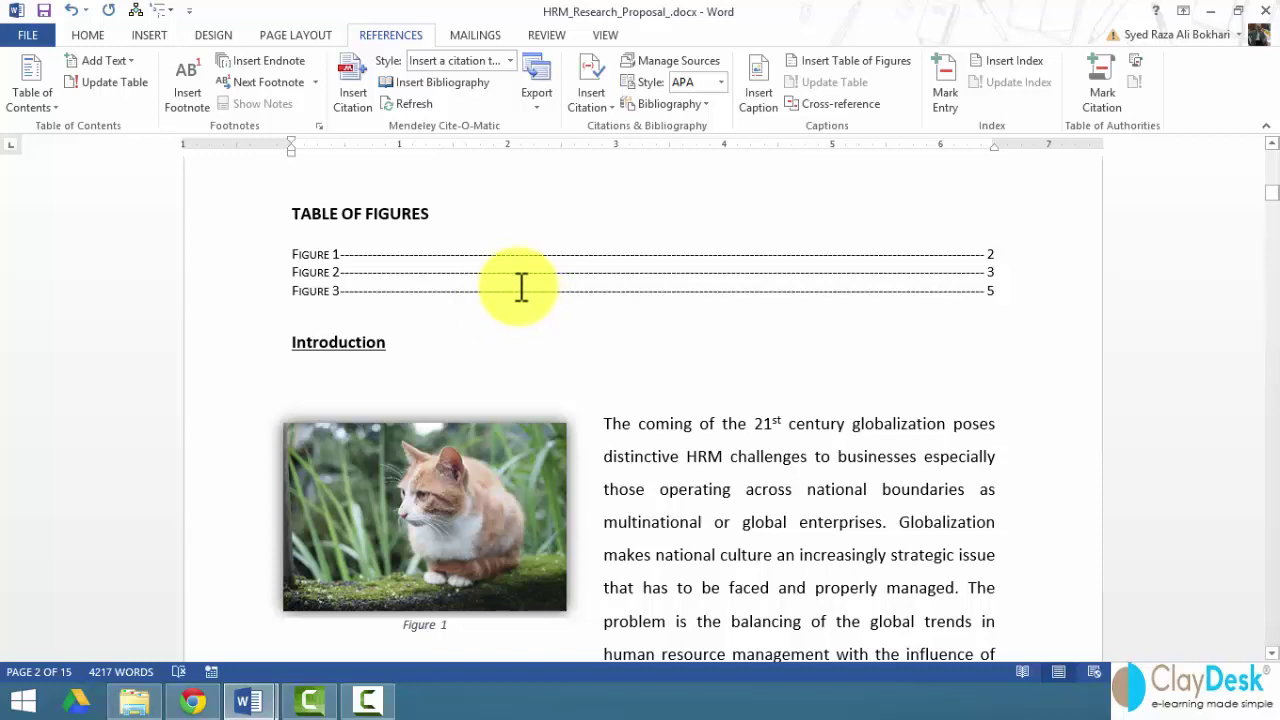
left_click(480, 276)
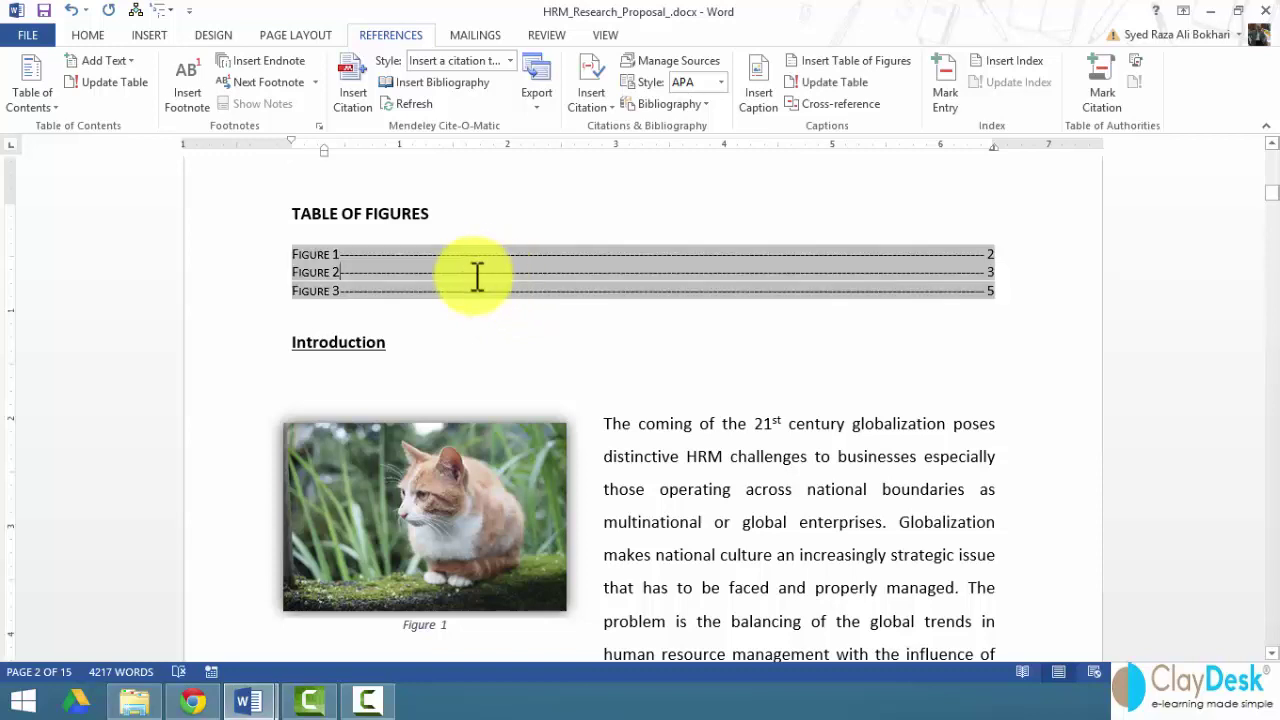
right_click(557, 287)
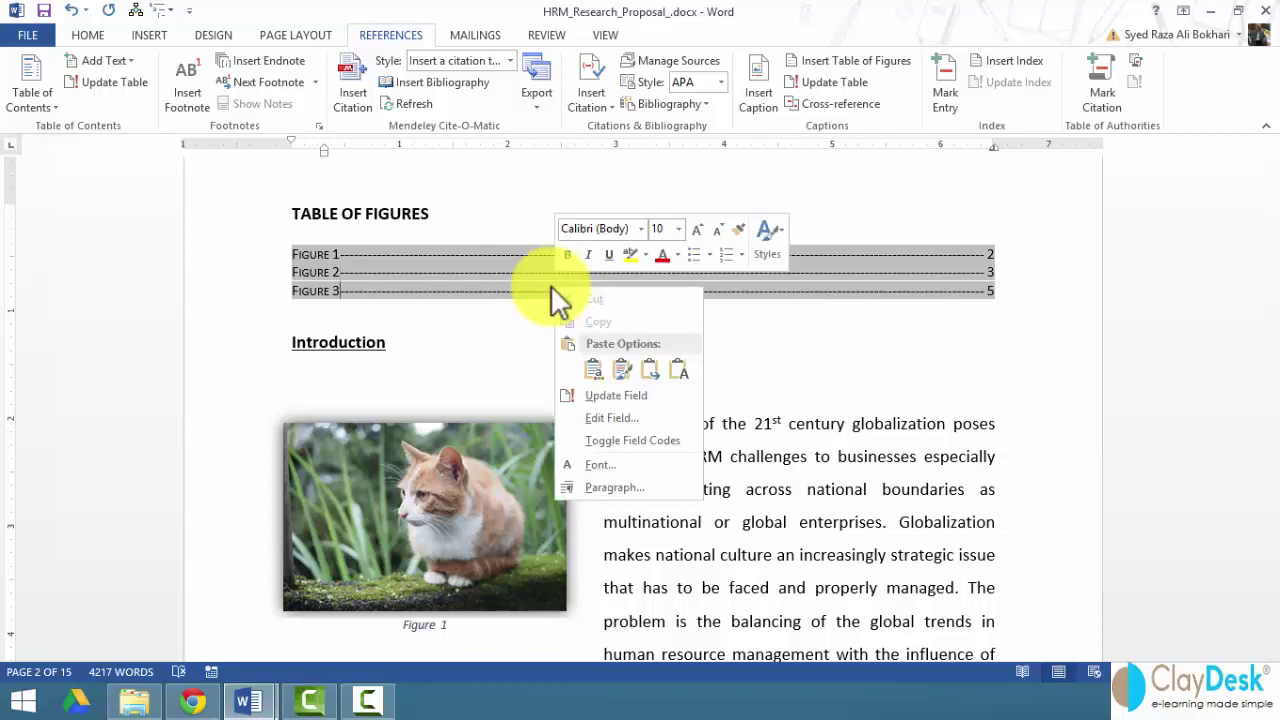
left_click(650, 399)
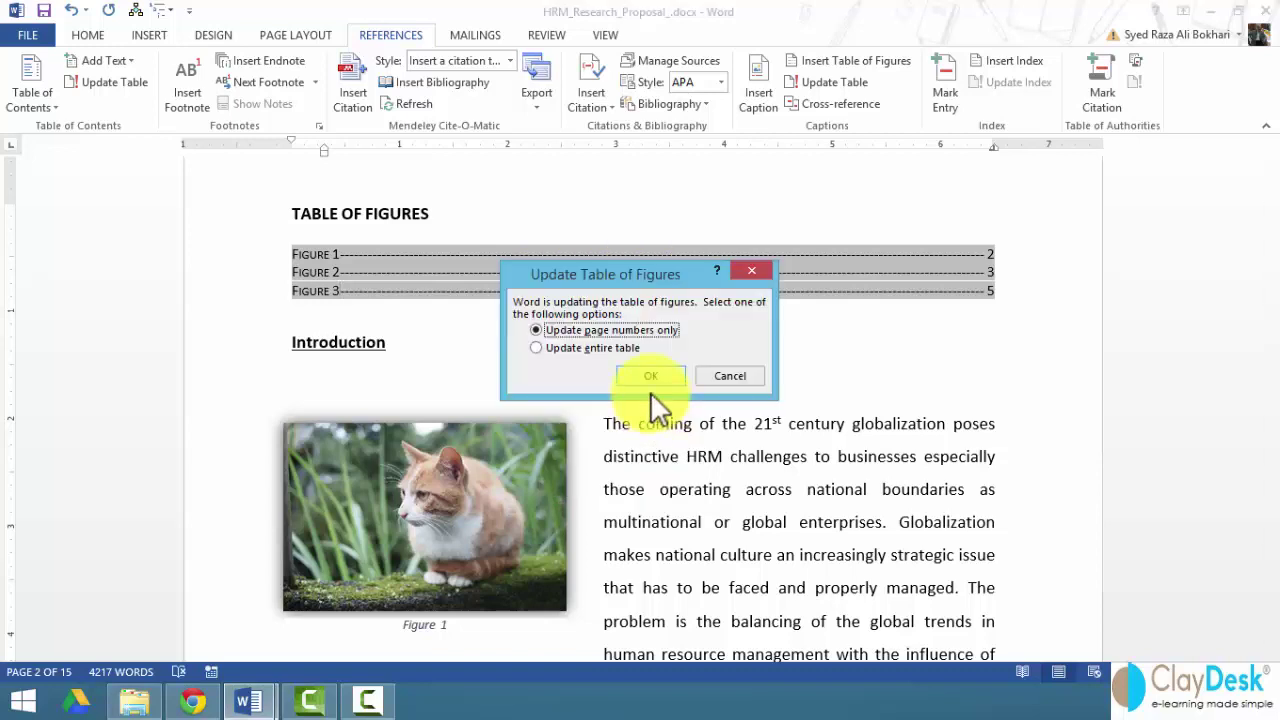
left_click(554, 353)
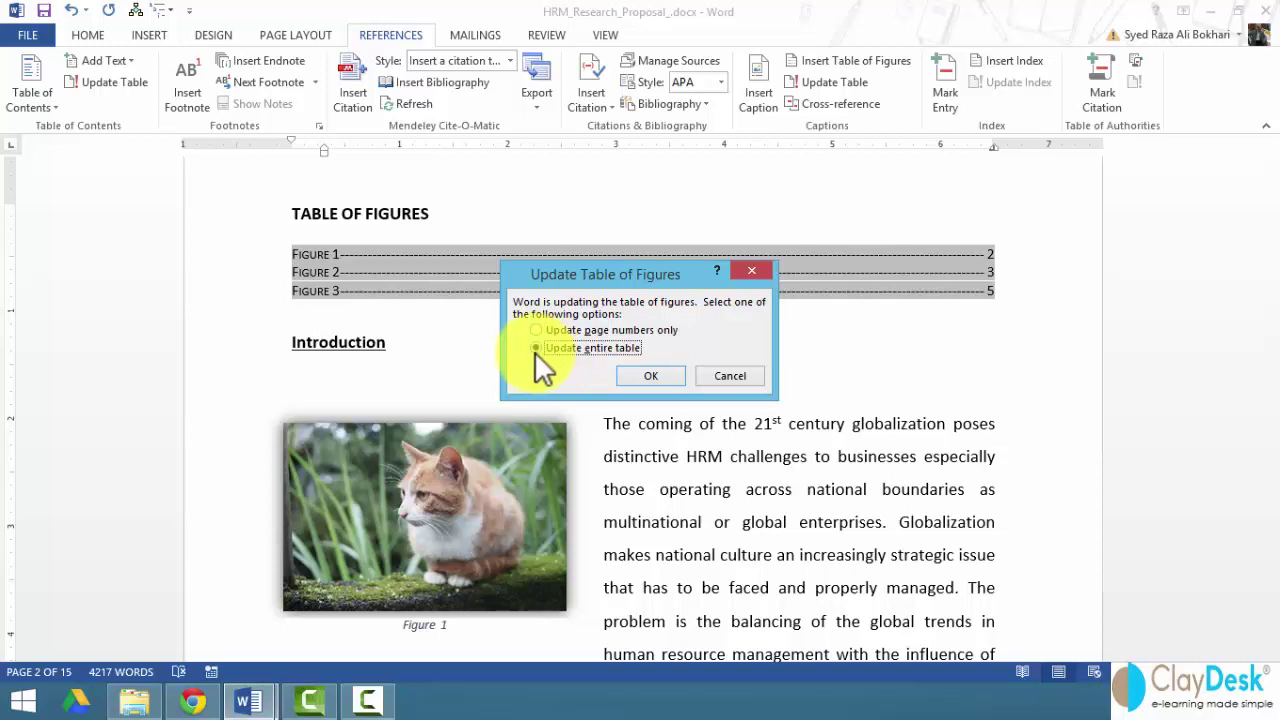
left_click(648, 377)
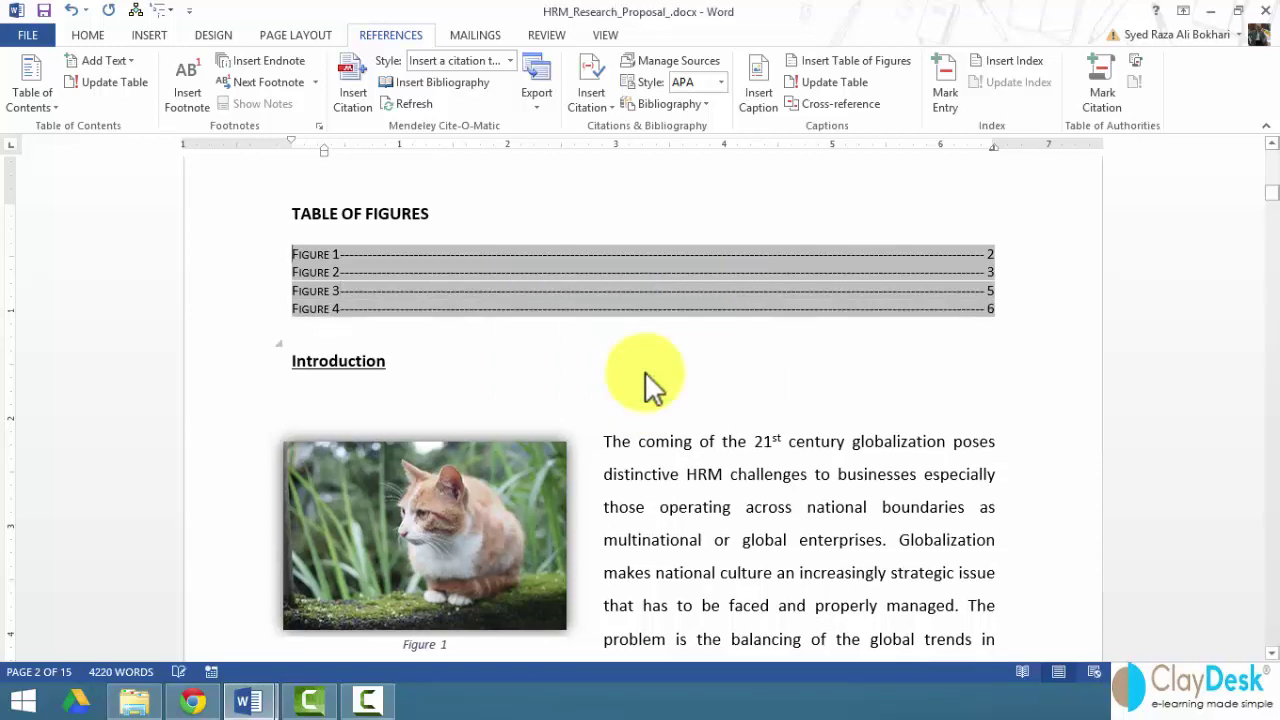